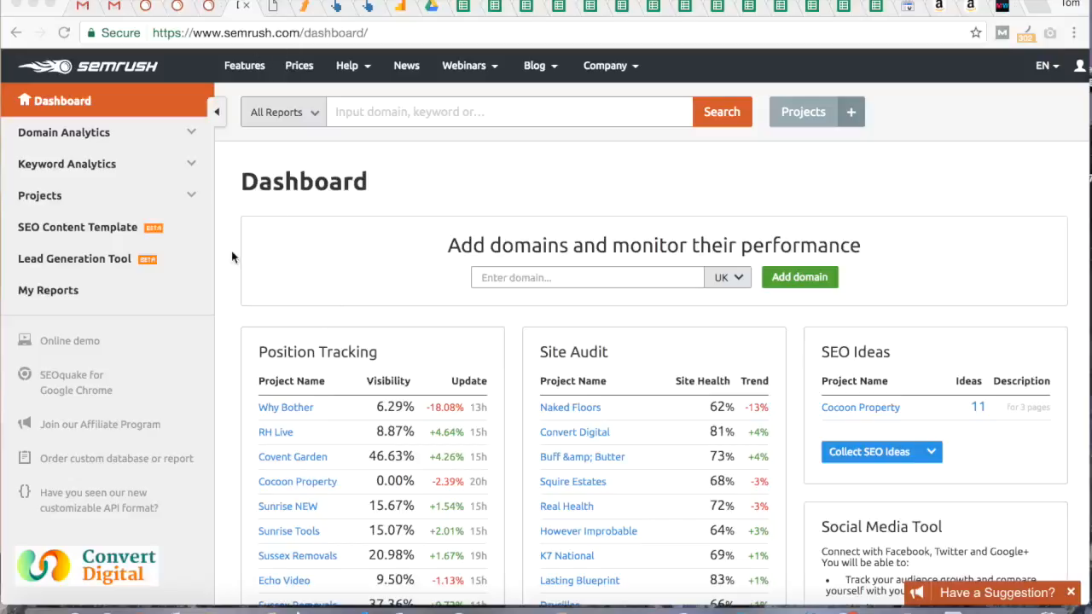
{"action": "left_click", "coordinate": [185, 202]}
{"action": "left_click", "coordinate": [101, 231]}
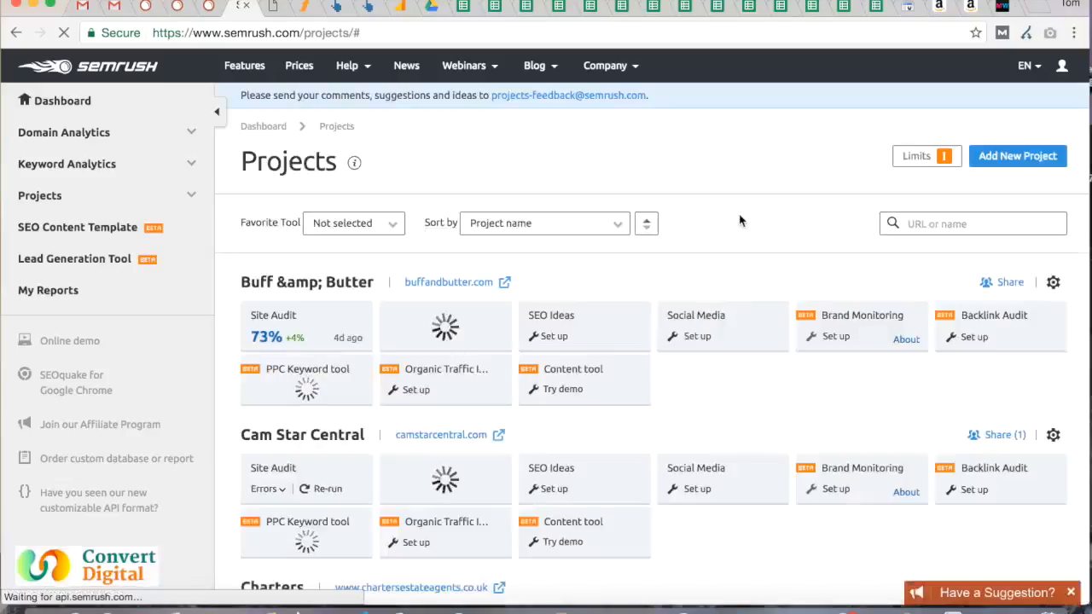
{"action": "left_click", "coordinate": [1005, 159]}
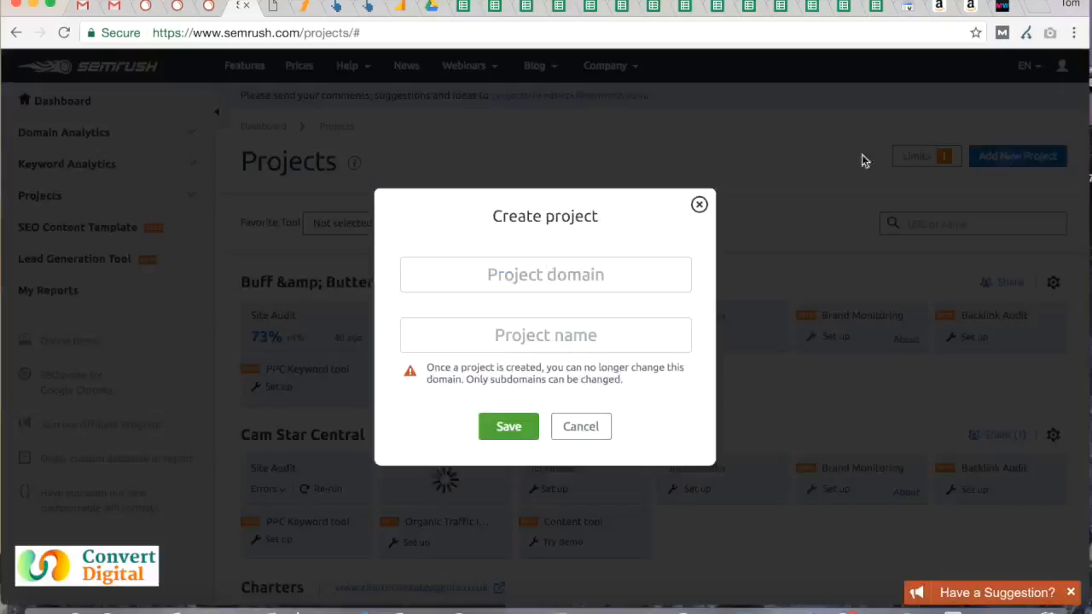
{"action": "left_click", "coordinate": [275, 11]}
{"action": "left_click", "coordinate": [241, 34]}
{"action": "key", "text": "super+c"}
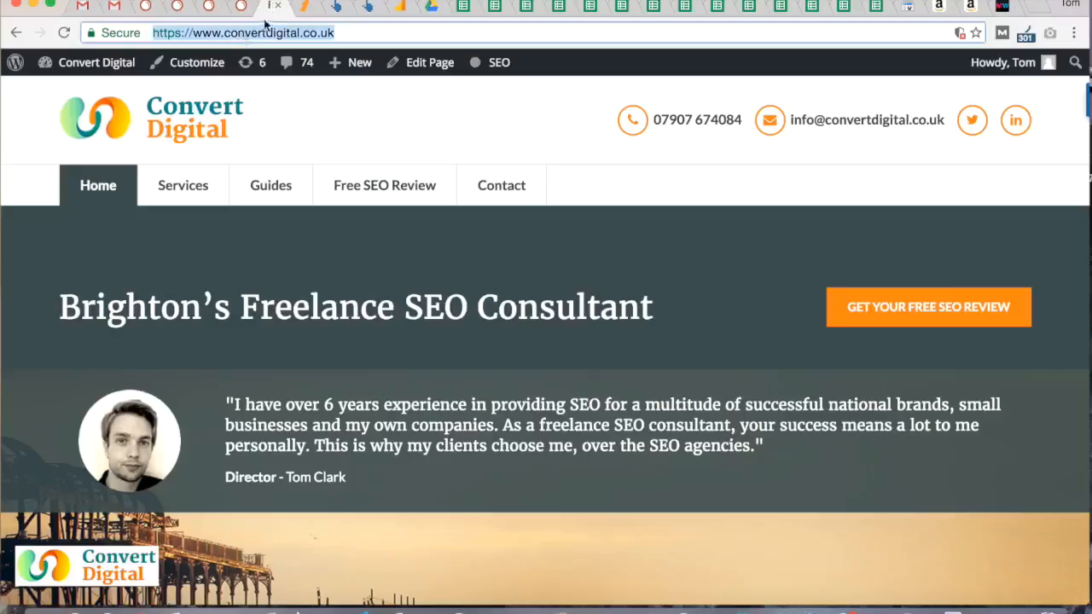
{"action": "left_click", "coordinate": [245, 7]}
{"action": "left_click", "coordinate": [553, 271]}
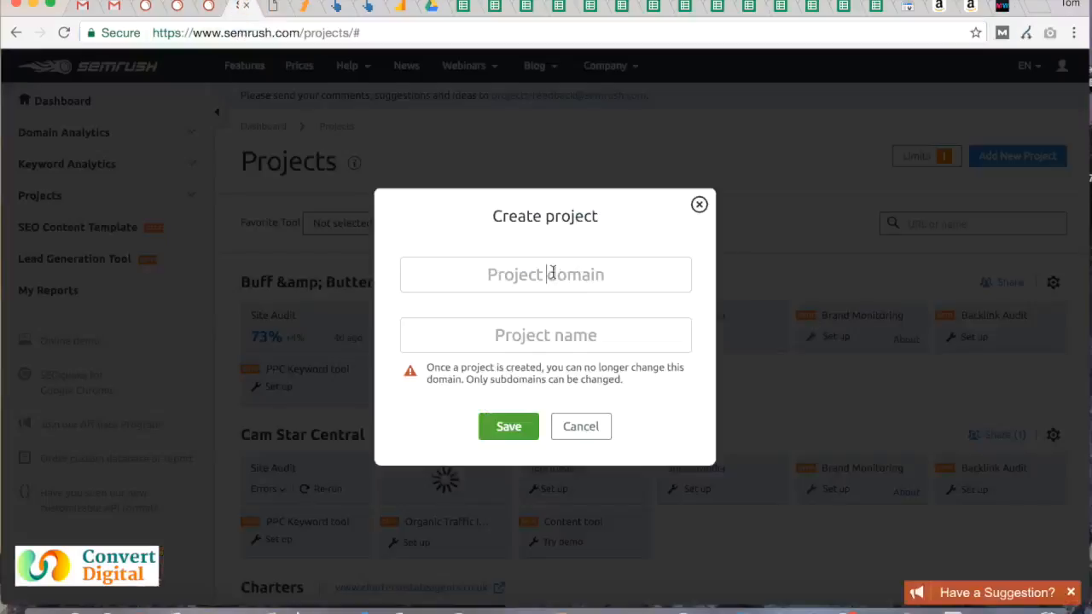
{"action": "key", "text": "super+v"}
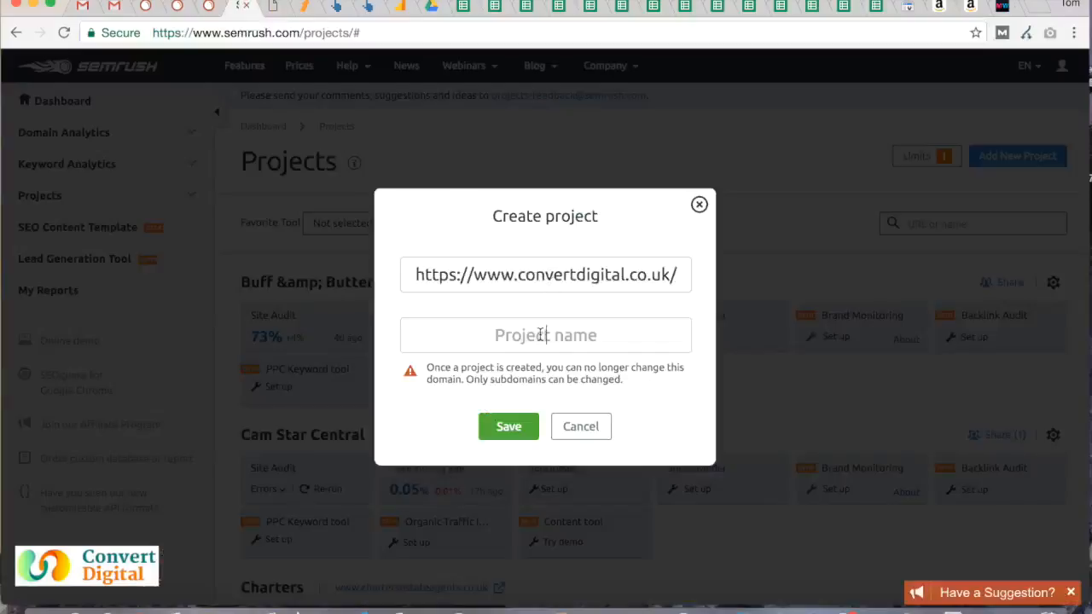
Name the project "Convert Digital Nat New" and save it.
{"action": "left_click", "coordinate": [540, 335]}
{"action": "type", "text": "COnvert"}
{"action": "key", "text": "BackSpace"}
{"action": "key", "text": "BackSpace"}
{"action": "key", "text": "BackSpace"}
{"action": "key", "text": "BackSpace"}
{"action": "key", "text": "BackSpace"}
{"action": "key", "text": "BackSpace"}
{"action": "type", "text": "onv"}
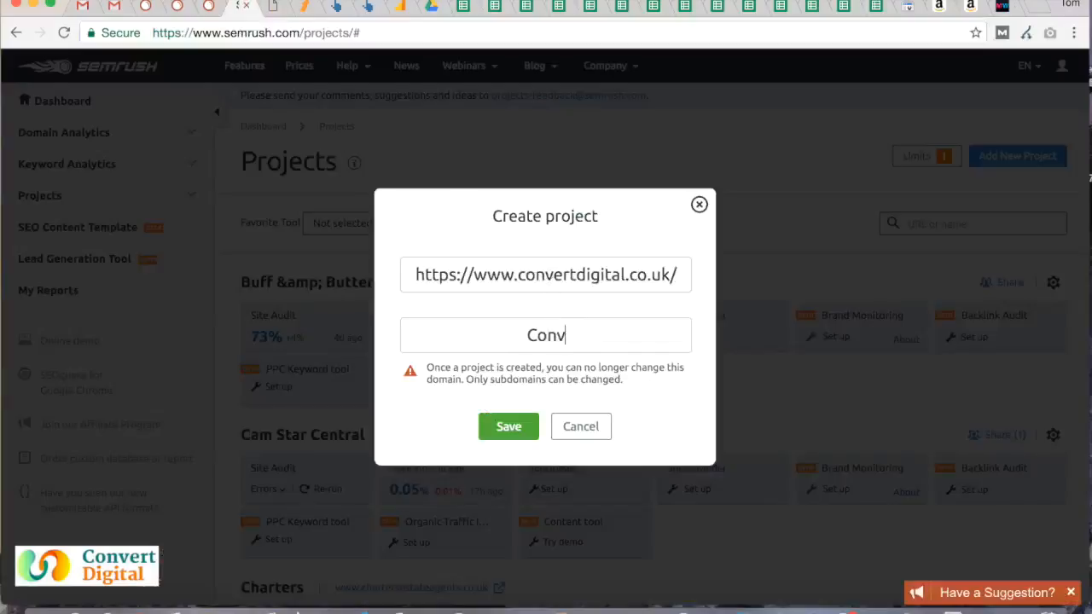
{"action": "type", "text": "ert Digit"}
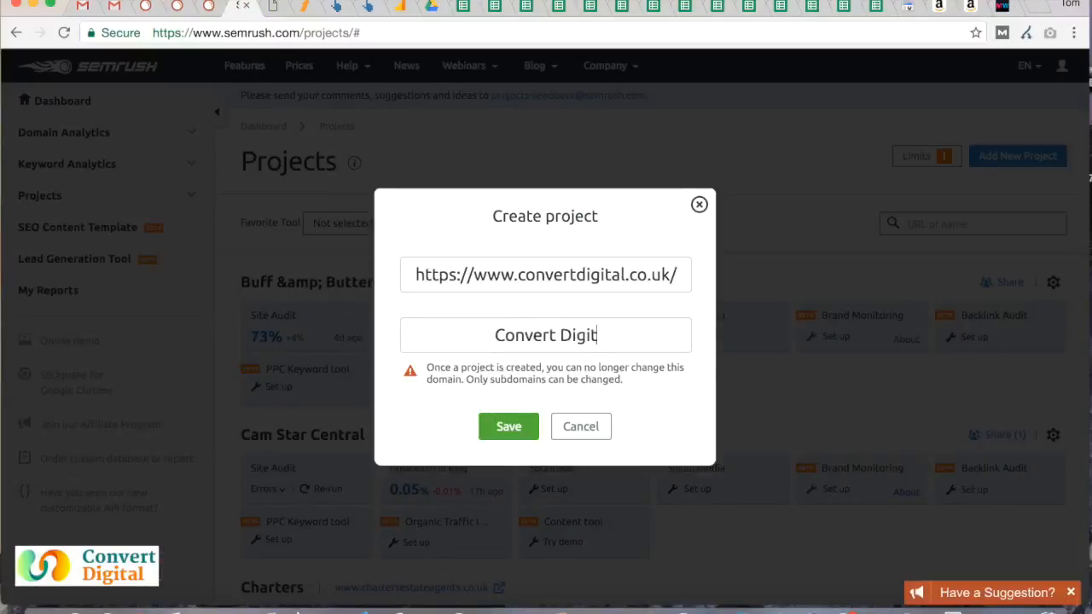
{"action": "type", "text": "al Nat"}
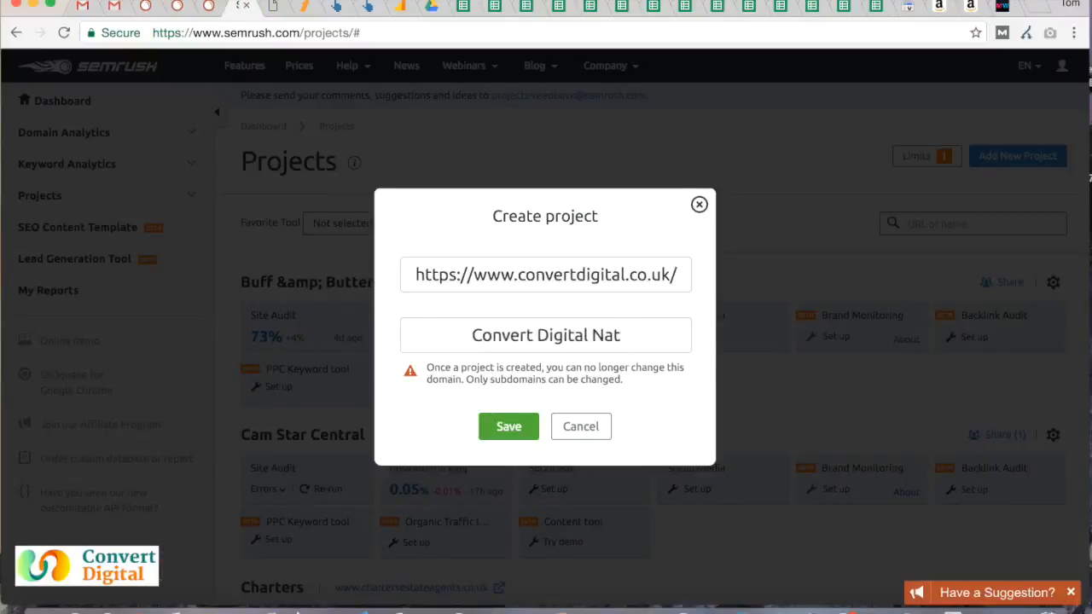
{"action": "type", "text": " New"}
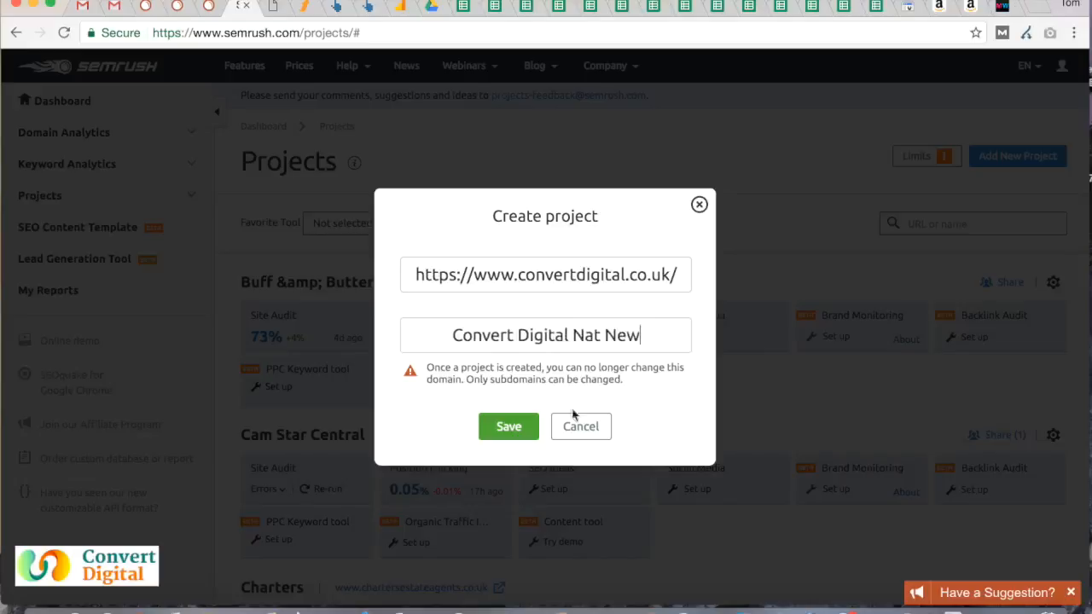
{"action": "left_click", "coordinate": [512, 426]}
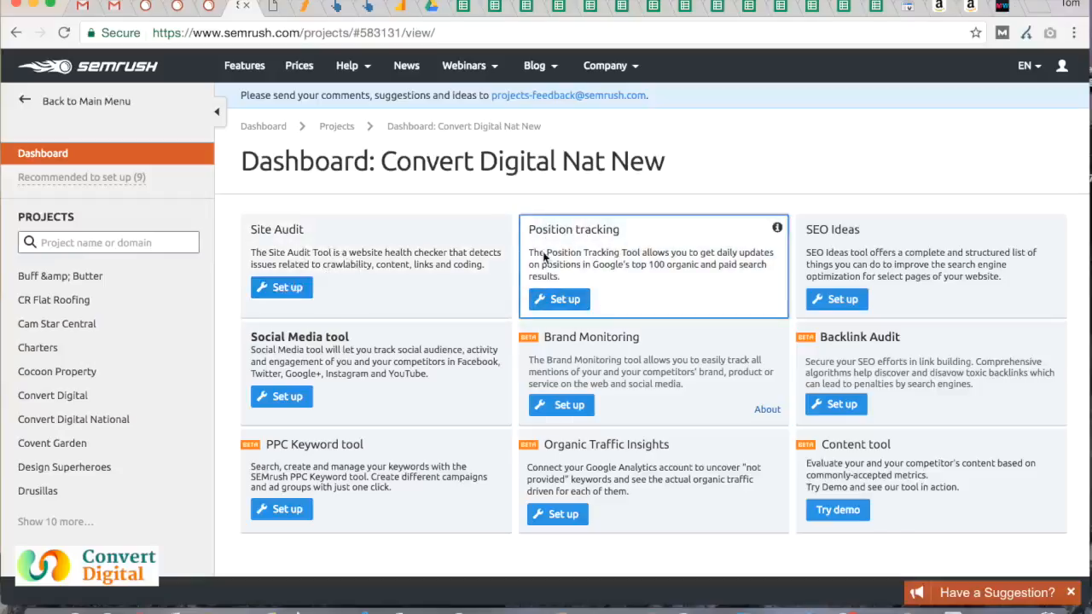
Set up position tracking with the location United Kingdom, England, and proceed to the keywords without adding competitors.
{"action": "left_click", "coordinate": [562, 300]}
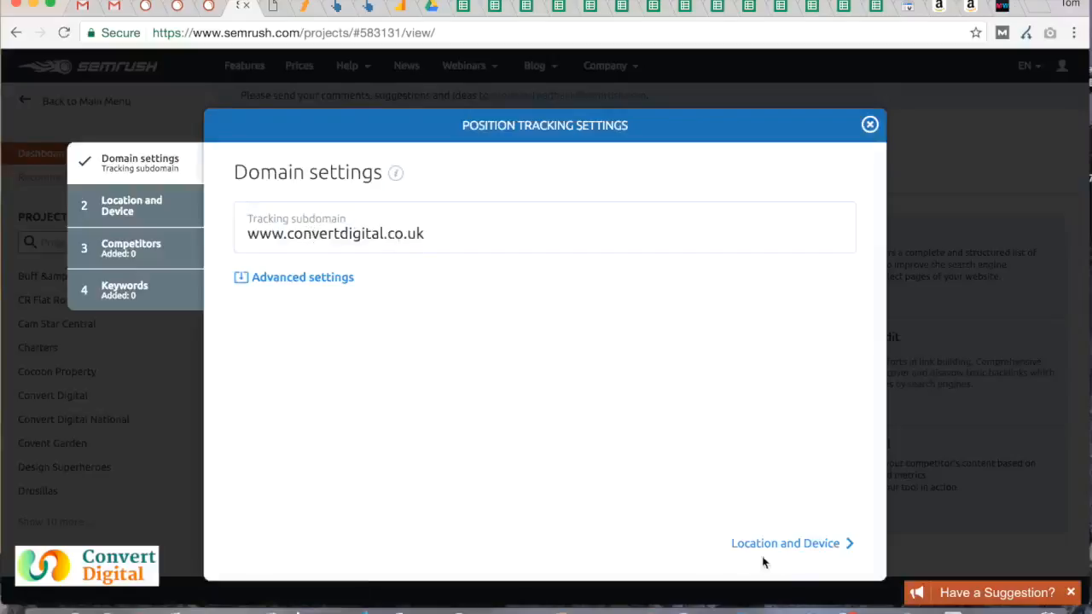
{"action": "left_click", "coordinate": [797, 546]}
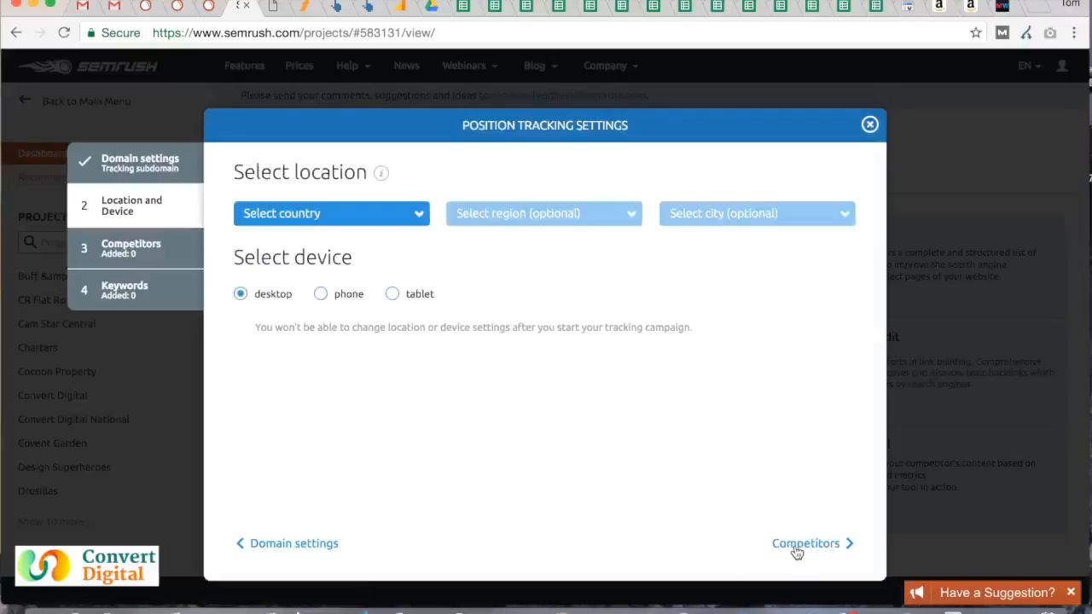
{"action": "left_click", "coordinate": [274, 219]}
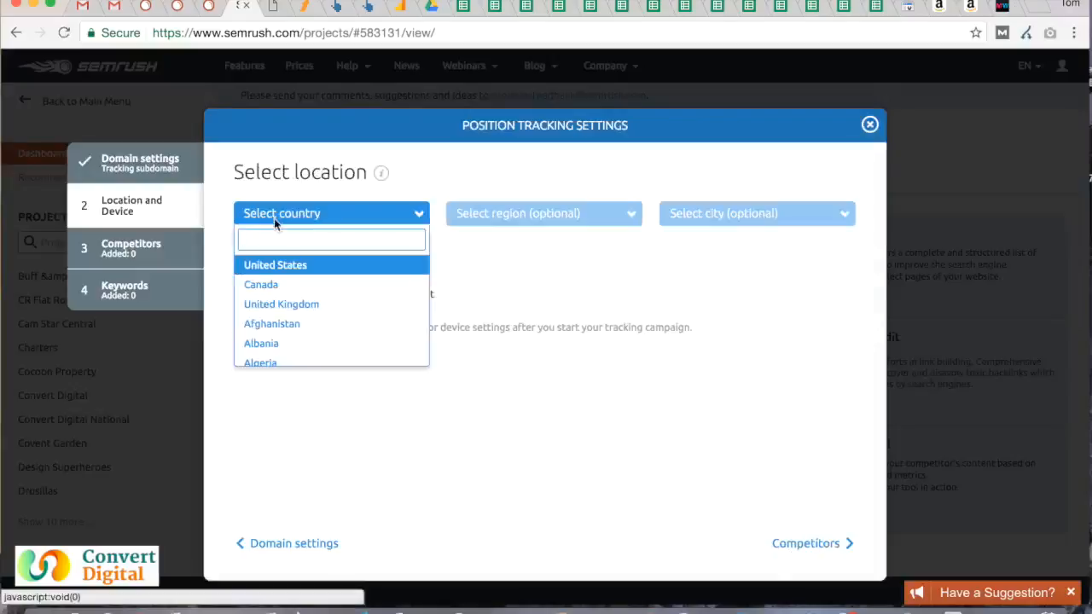
{"action": "left_click", "coordinate": [280, 304]}
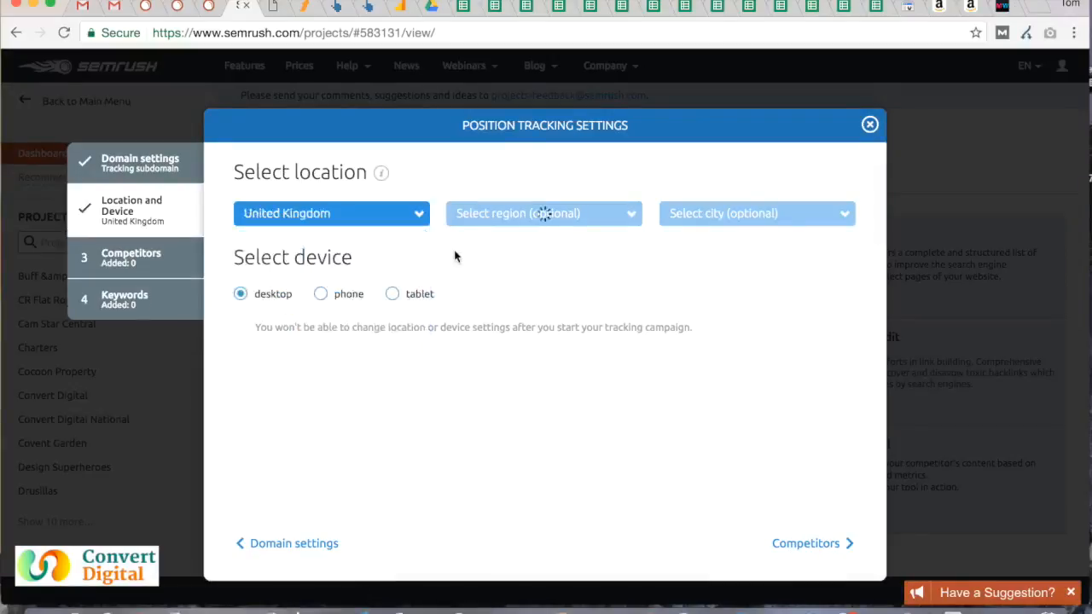
{"action": "left_click", "coordinate": [494, 218]}
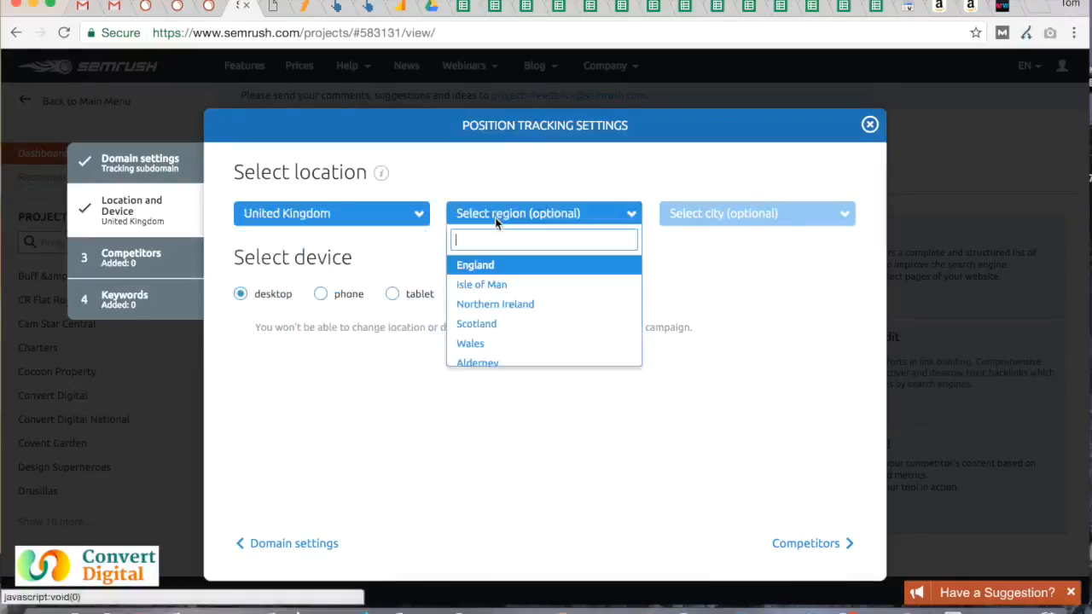
{"action": "left_click", "coordinate": [486, 267]}
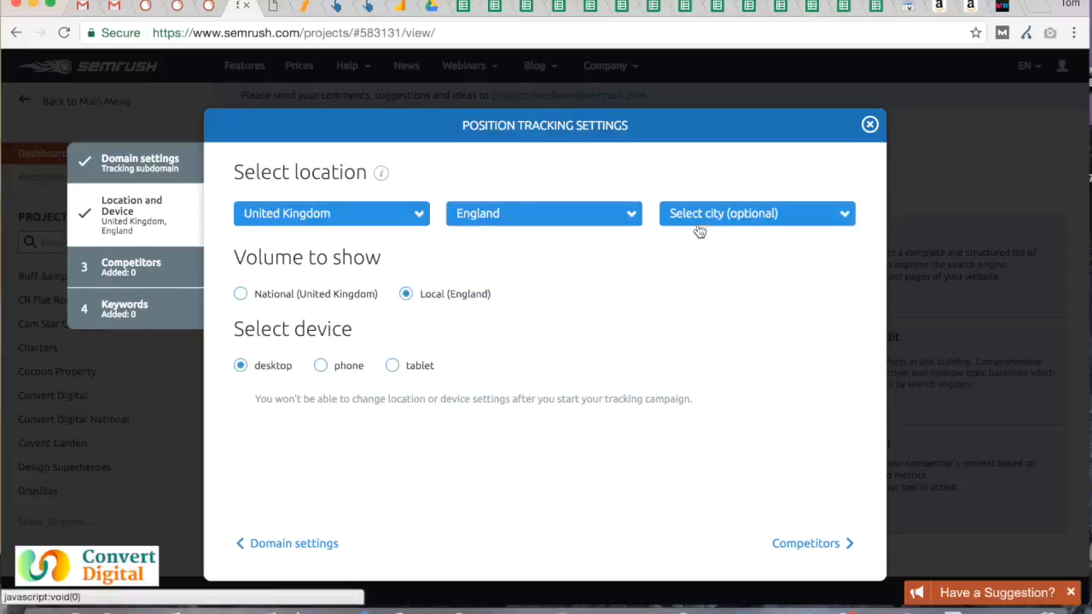
{"action": "left_click", "coordinate": [802, 544]}
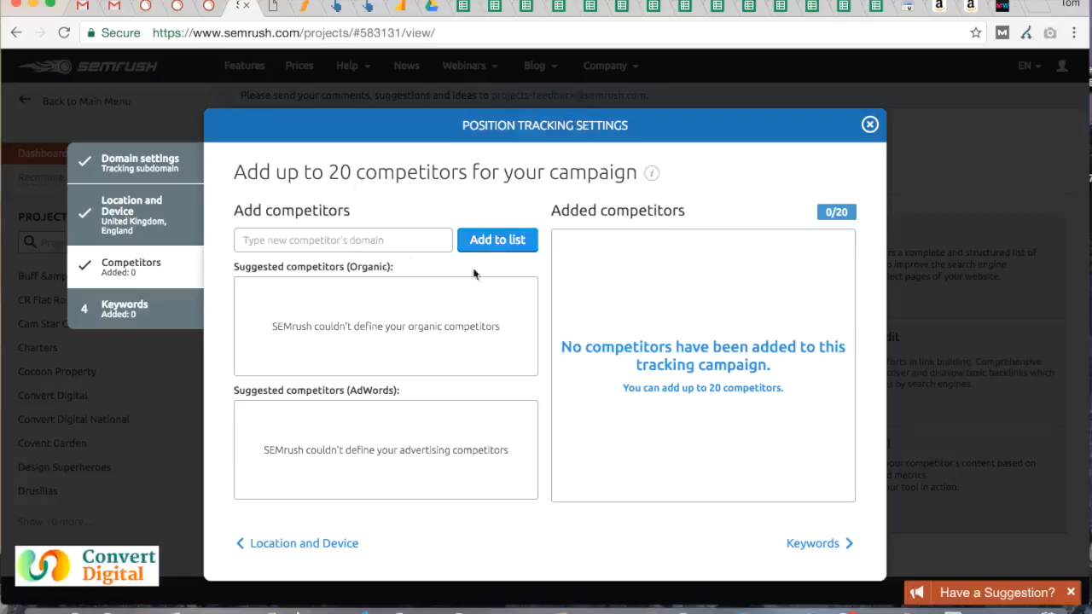
{"action": "left_click", "coordinate": [803, 547]}
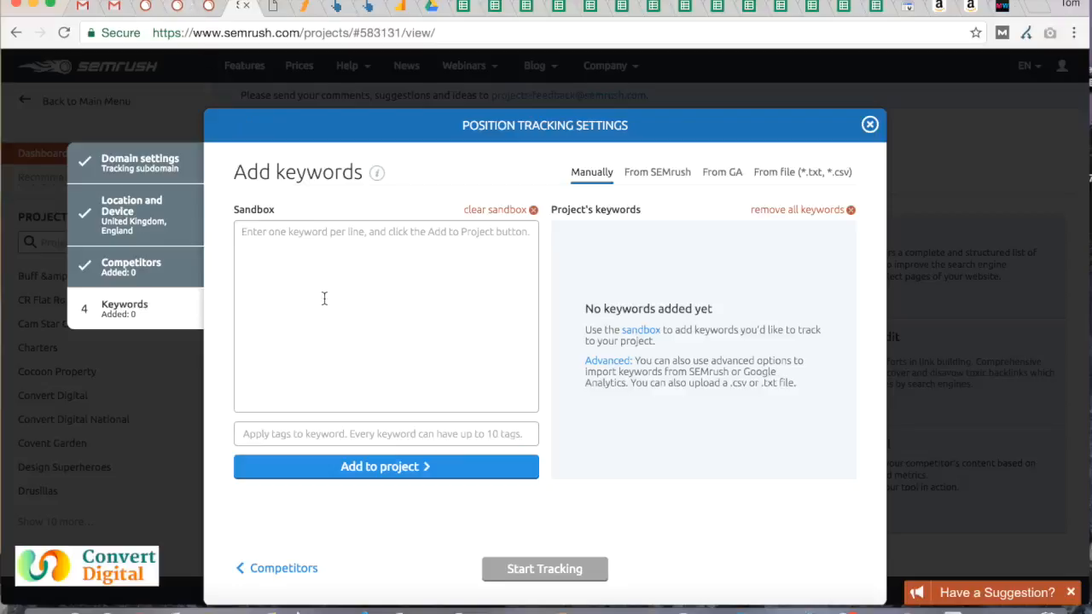
Open the keyword rankings of the existing Convert Digital National tracking campaign.
{"action": "left_click", "coordinate": [180, 9]}
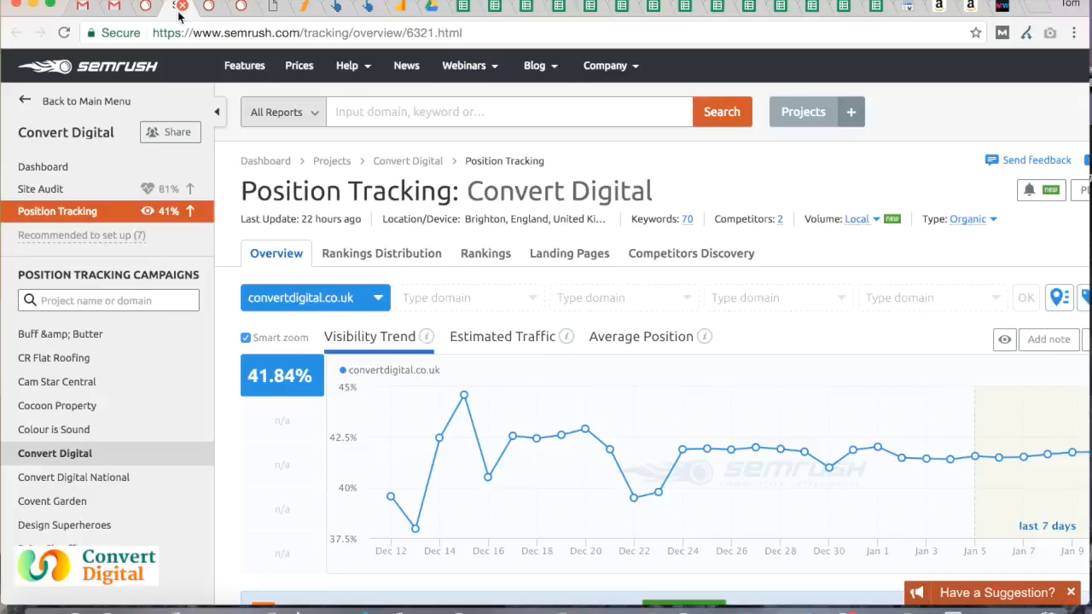
{"action": "left_click", "coordinate": [149, 8]}
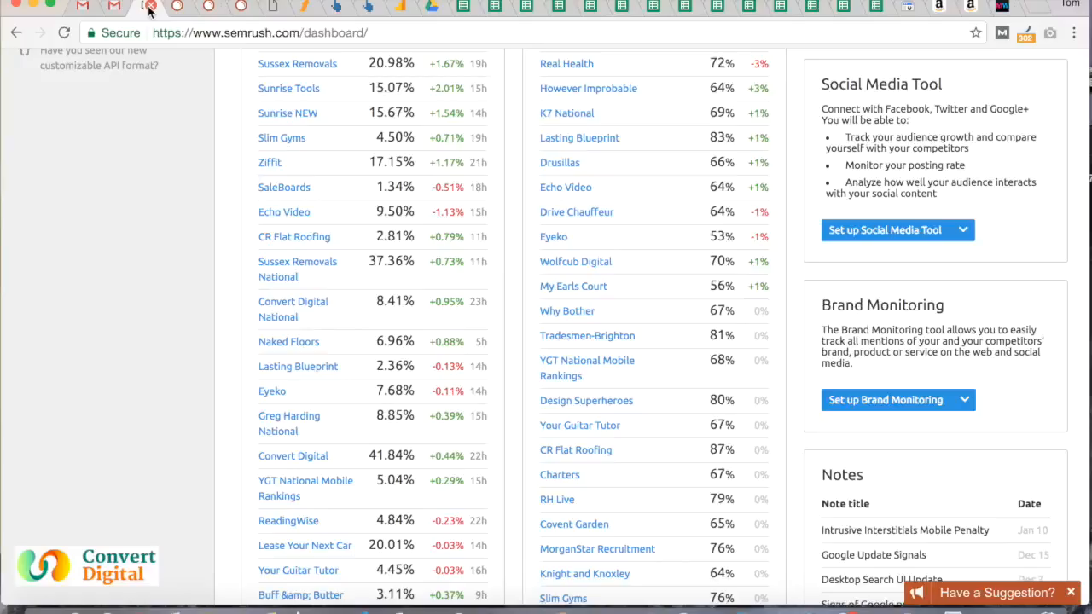
{"action": "left_click", "coordinate": [210, 9]}
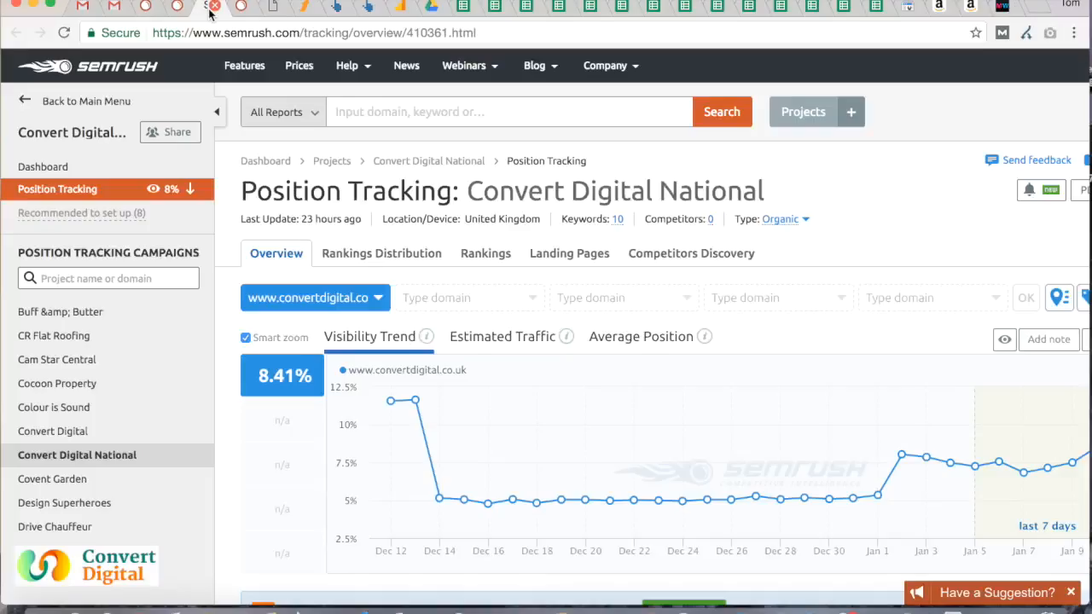
{"action": "left_click", "coordinate": [482, 265]}
{"action": "scroll", "coordinate": [537, 342], "scroll_direction": "right", "scroll_amount": 3}
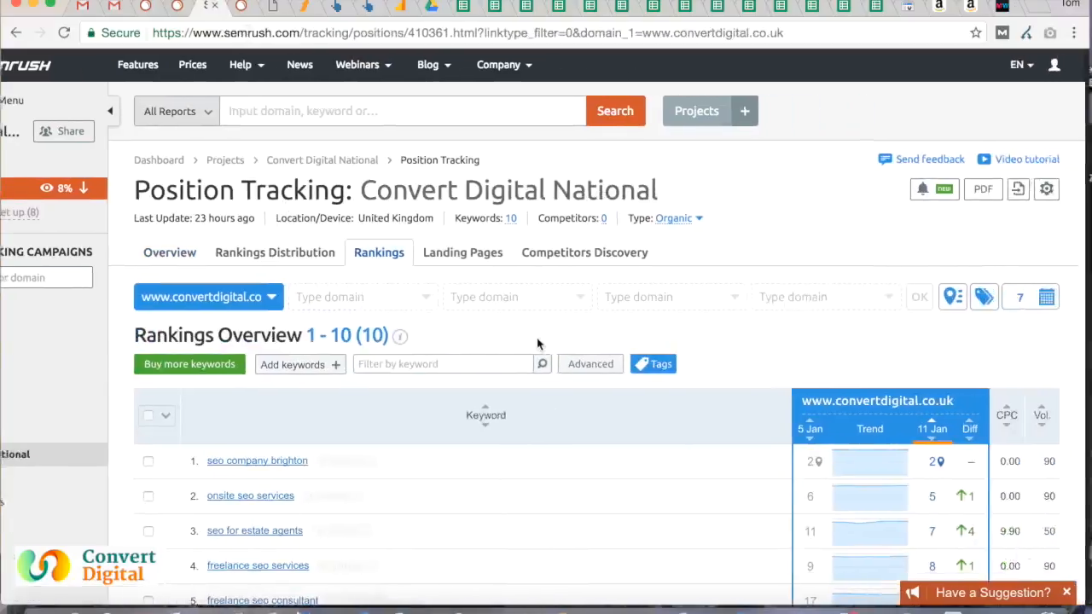
{"action": "scroll", "coordinate": [537, 342], "scroll_direction": "down", "scroll_amount": 5}
{"action": "scroll", "coordinate": [537, 344], "scroll_direction": "up", "scroll_amount": 1}
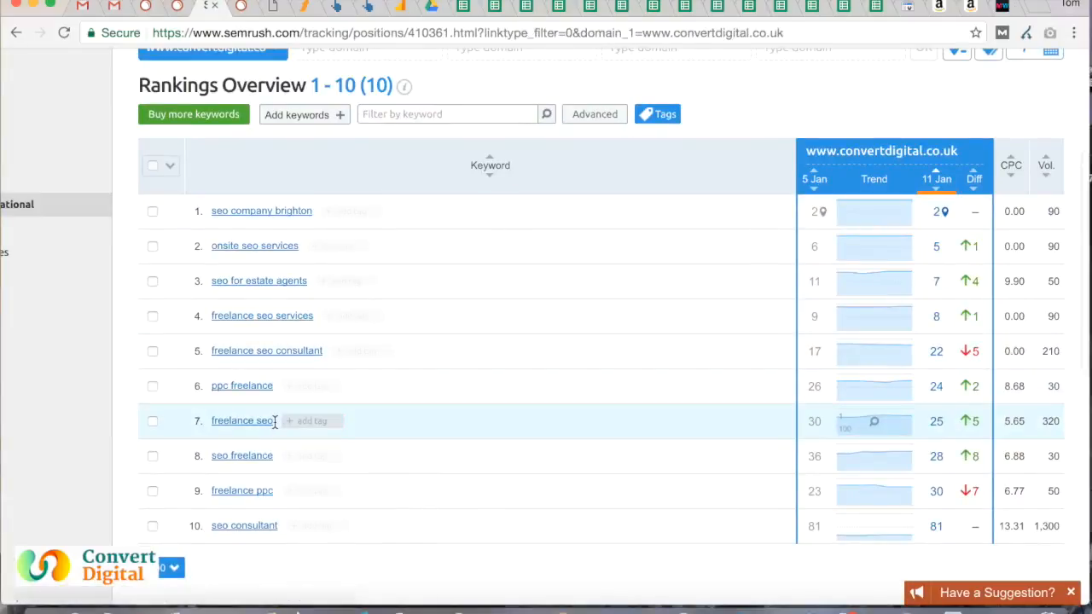
Copy the keyword "freelance seo" from the rankings into the new project's keyword sandbox.
{"action": "left_click_drag", "start_coordinate": [273, 426], "coordinate": [214, 429]}
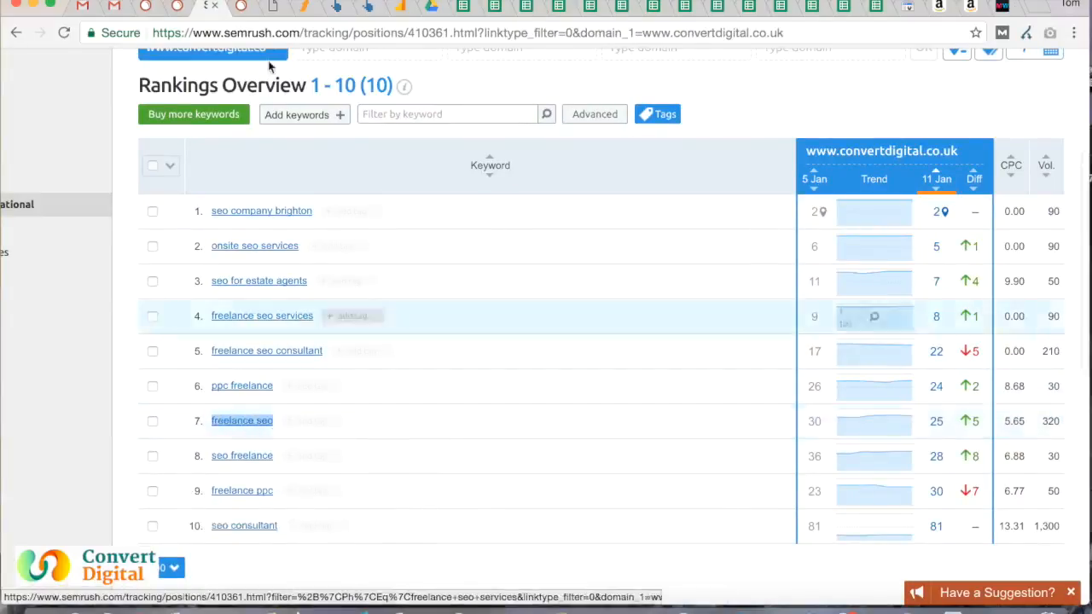
{"action": "left_click", "coordinate": [240, 9]}
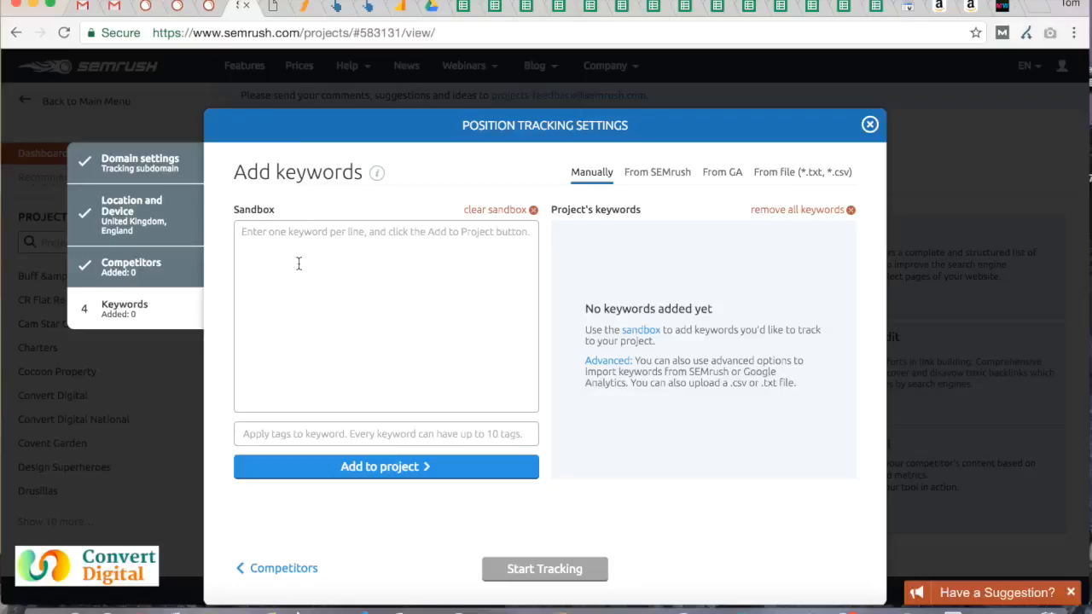
{"action": "type", "text": "Freelance seo"}
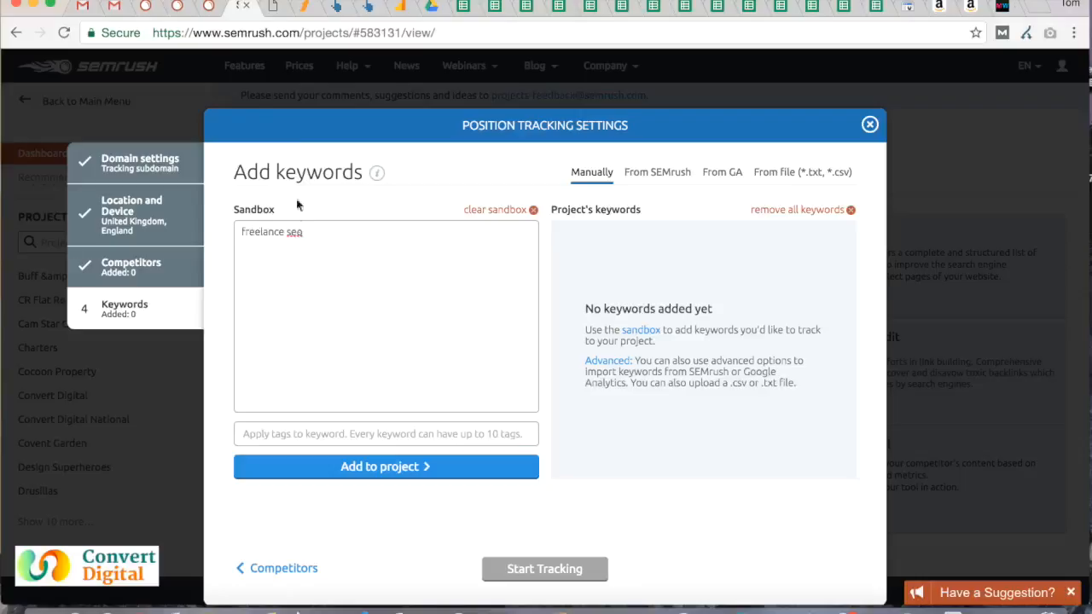
Copy "seo for estate agents" from the rankings onto a second sandbox line, removing the stray text "View keyword trend".
{"action": "left_click", "coordinate": [208, 6]}
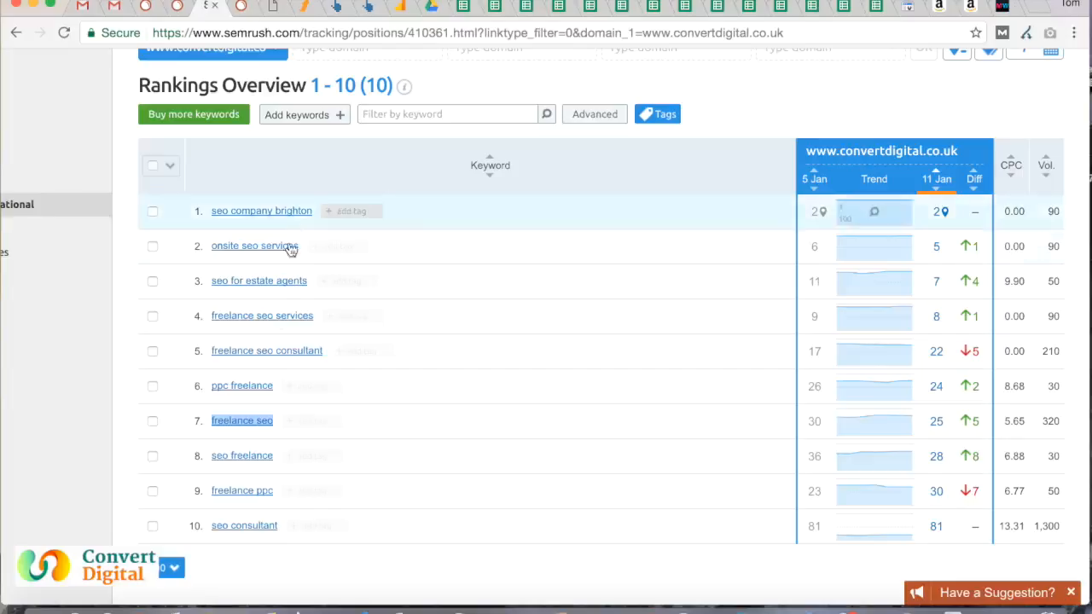
{"action": "left_click_drag", "start_coordinate": [309, 282], "coordinate": [215, 288]}
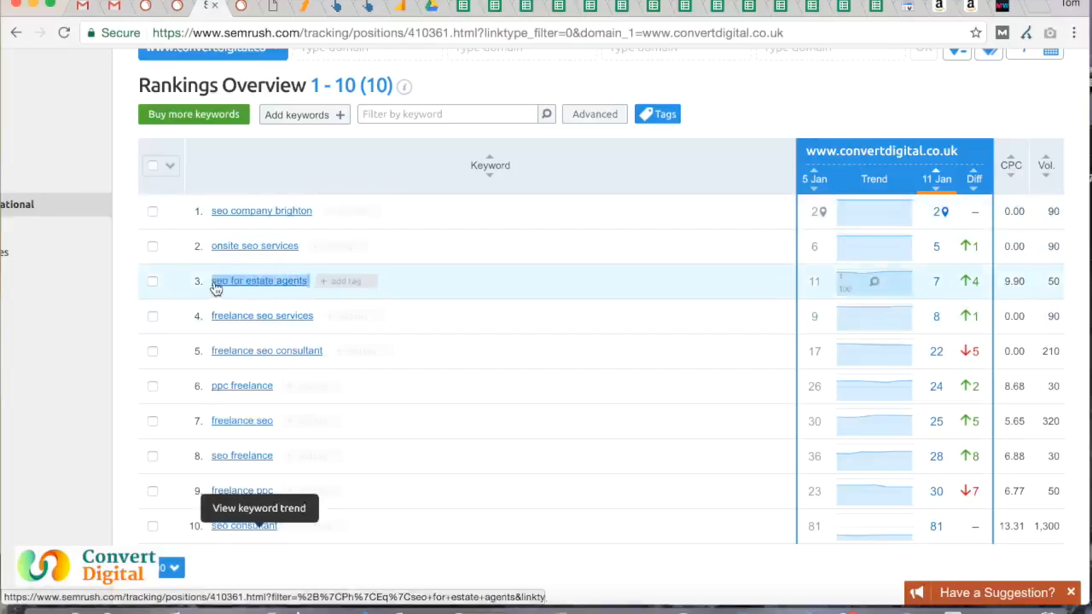
{"action": "left_click", "coordinate": [243, 7]}
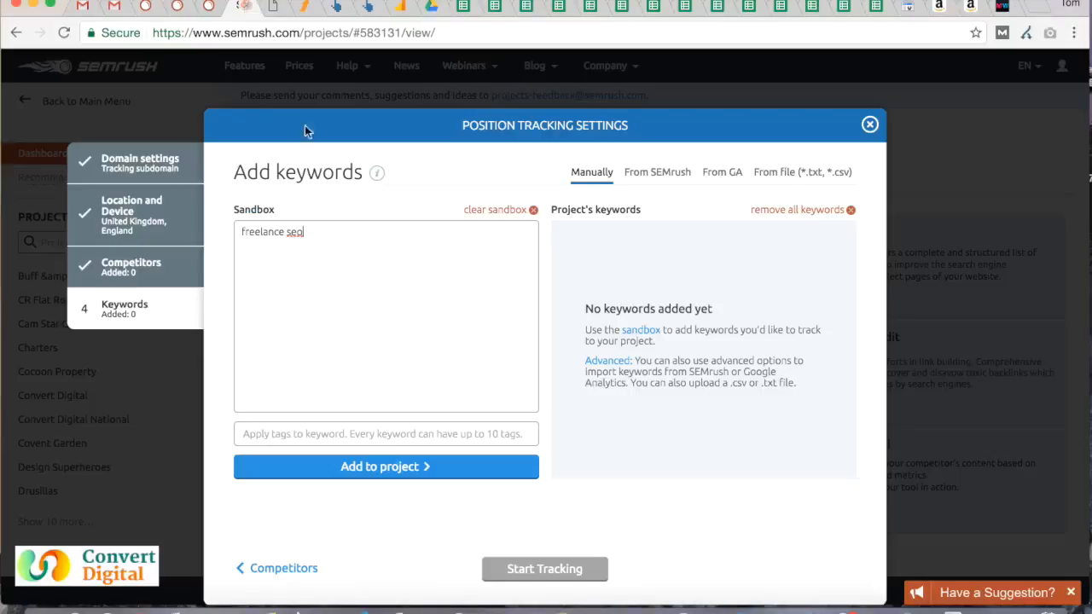
{"action": "key", "text": "Return"}
{"action": "type", "text": "seo for estate agentsView keyword trend"}
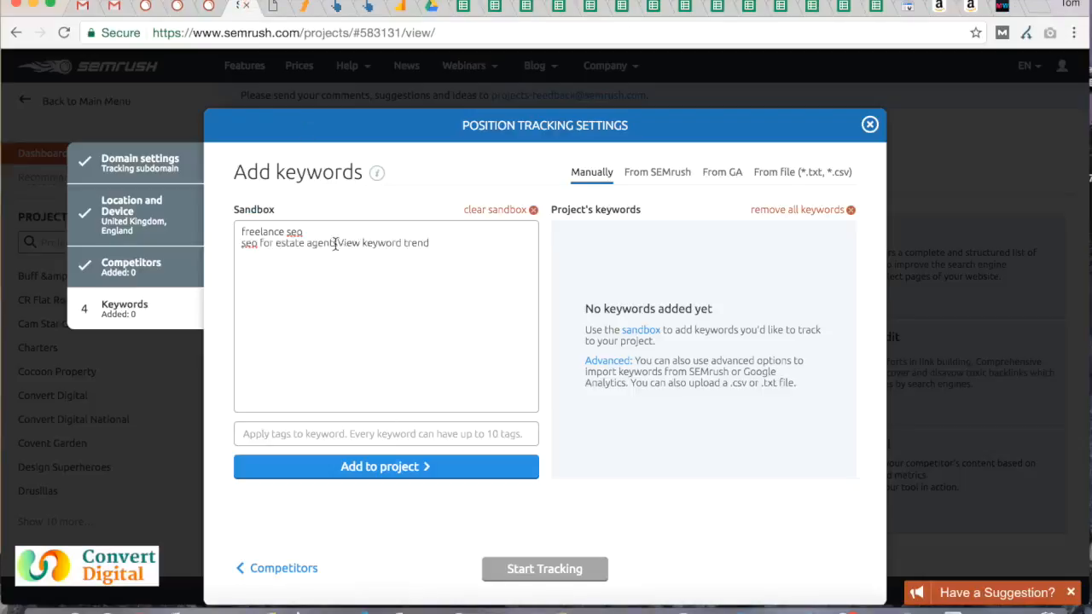
{"action": "left_click_drag", "start_coordinate": [337, 243], "coordinate": [451, 244]}
{"action": "key", "text": "BackSpace"}
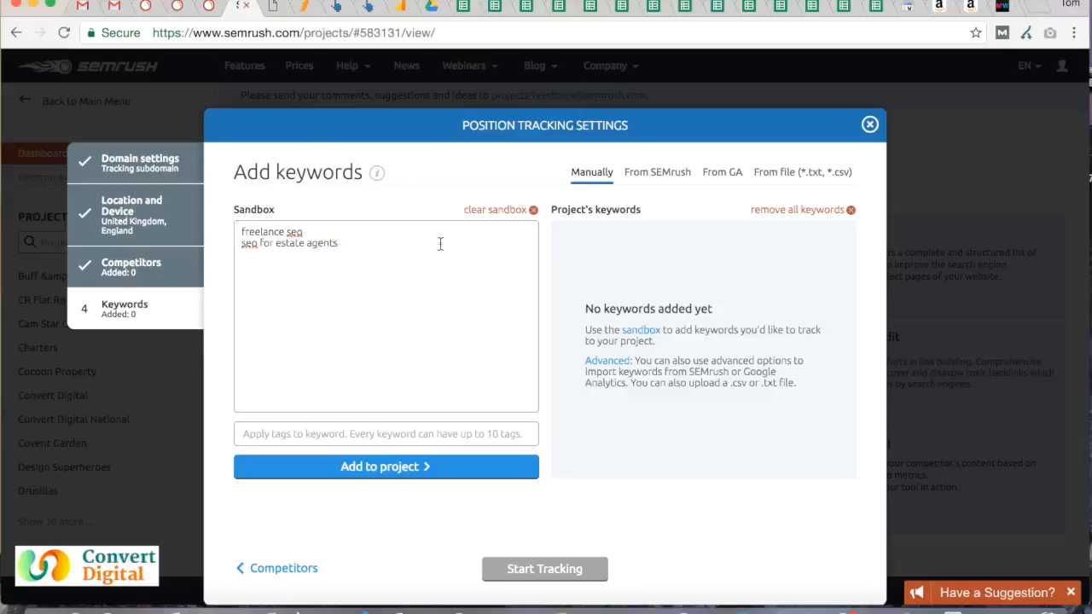
Add the sandbox keywords to the project and start position tracking.
{"action": "left_click", "coordinate": [390, 480]}
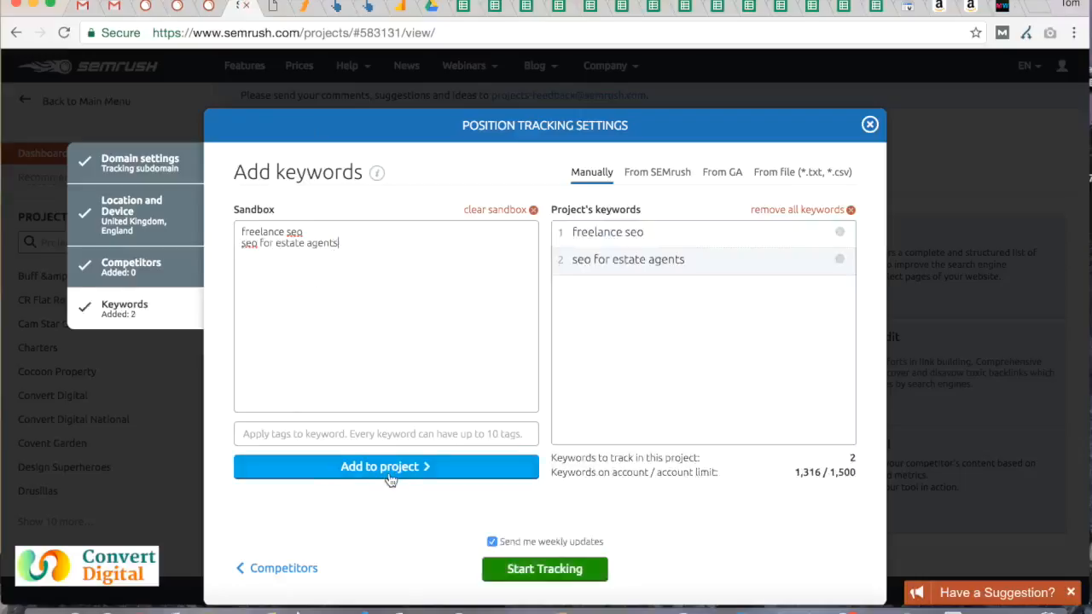
{"action": "left_click", "coordinate": [543, 573]}
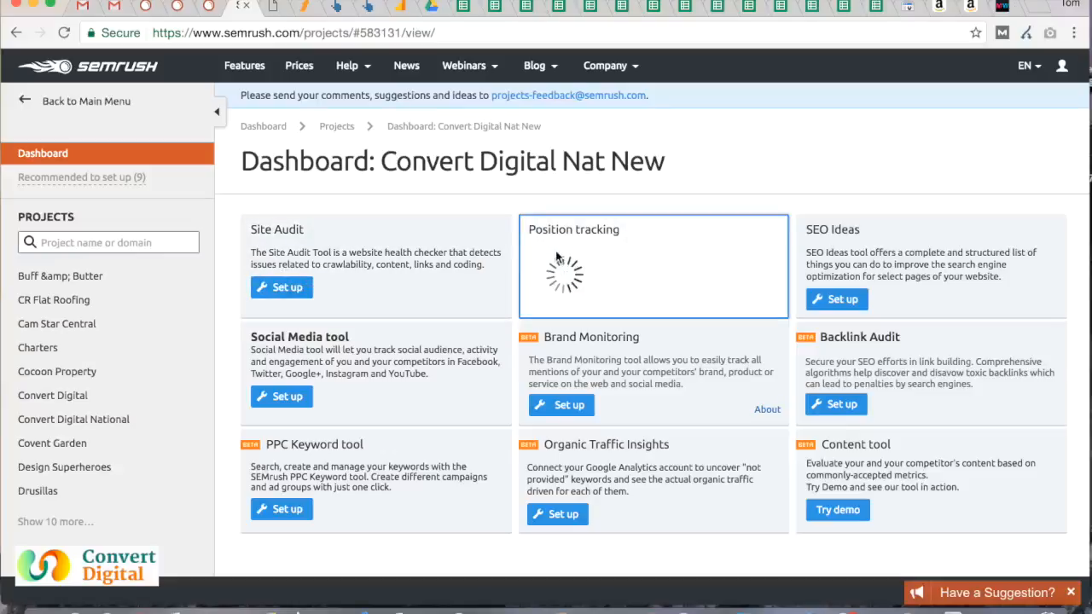
Check the Convert Digital National keyword rankings and open the keyword rankings of the Brighton-based Convert Digital campaign.
{"action": "left_click", "coordinate": [210, 9]}
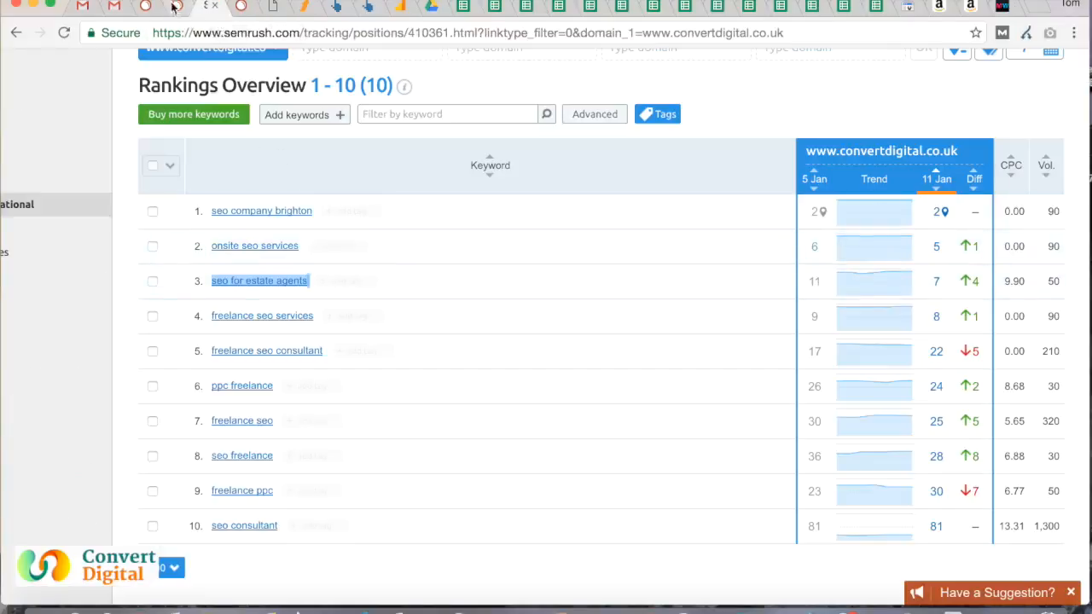
{"action": "left_click", "coordinate": [175, 7]}
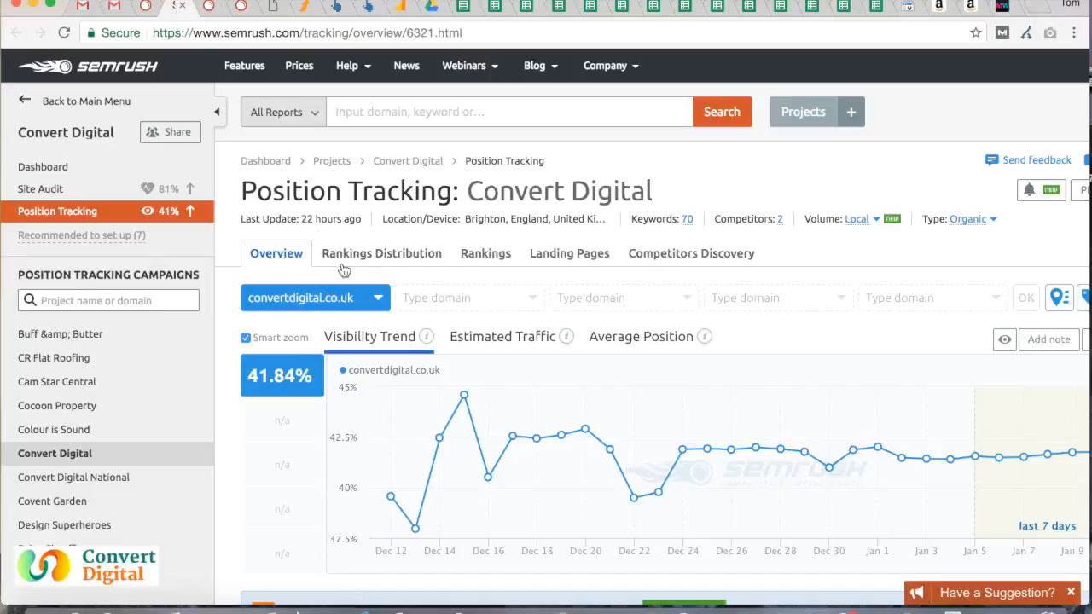
{"action": "left_click", "coordinate": [469, 258]}
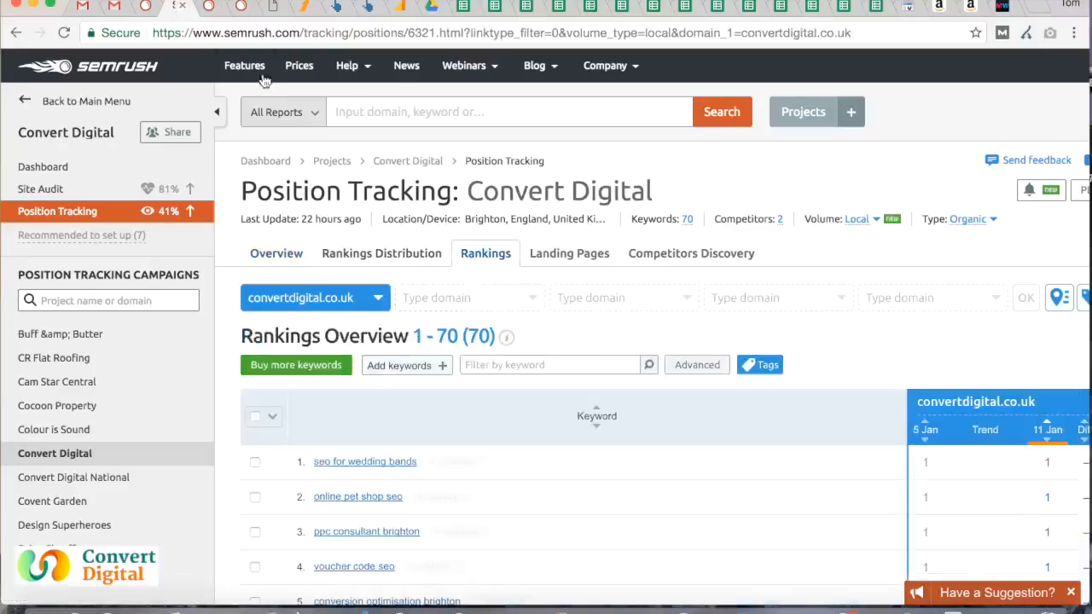
Return to the new project's dashboard, go to the full projects list and start creating another project.
{"action": "left_click", "coordinate": [243, 8]}
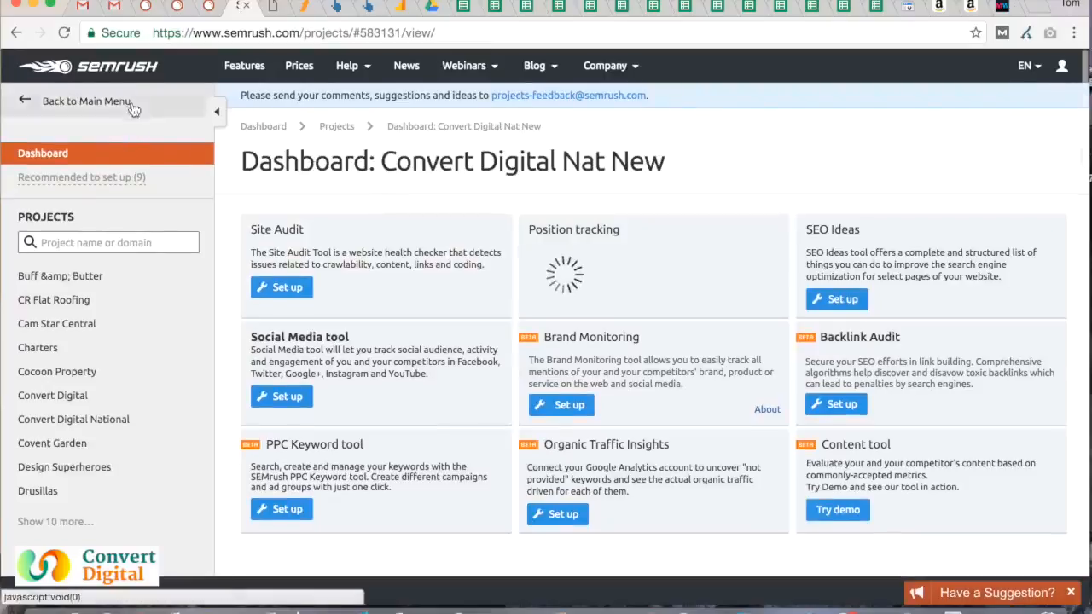
{"action": "left_click", "coordinate": [126, 79]}
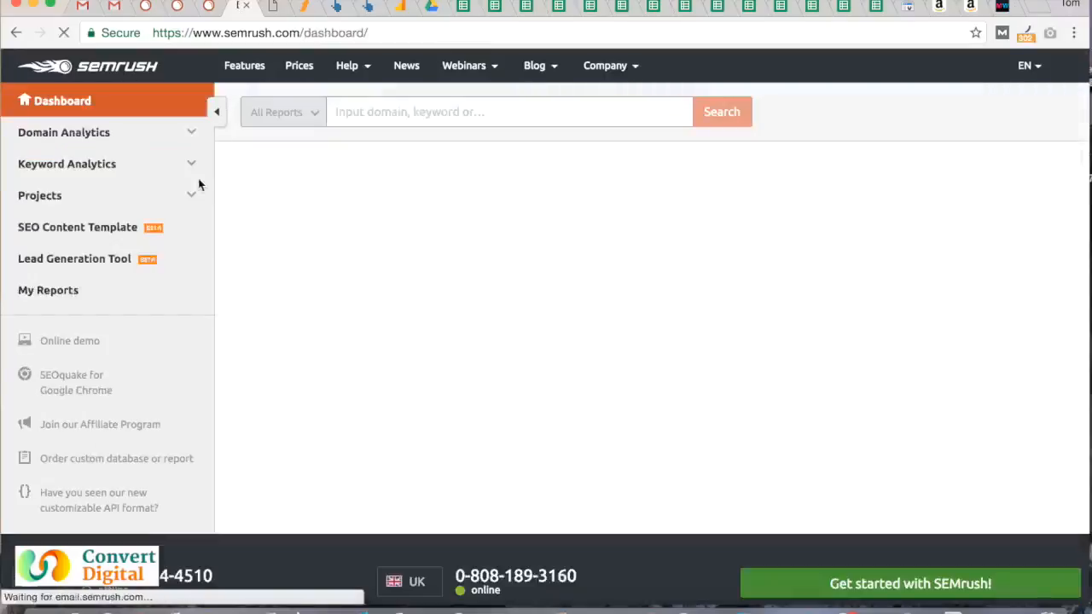
{"action": "left_click", "coordinate": [86, 203]}
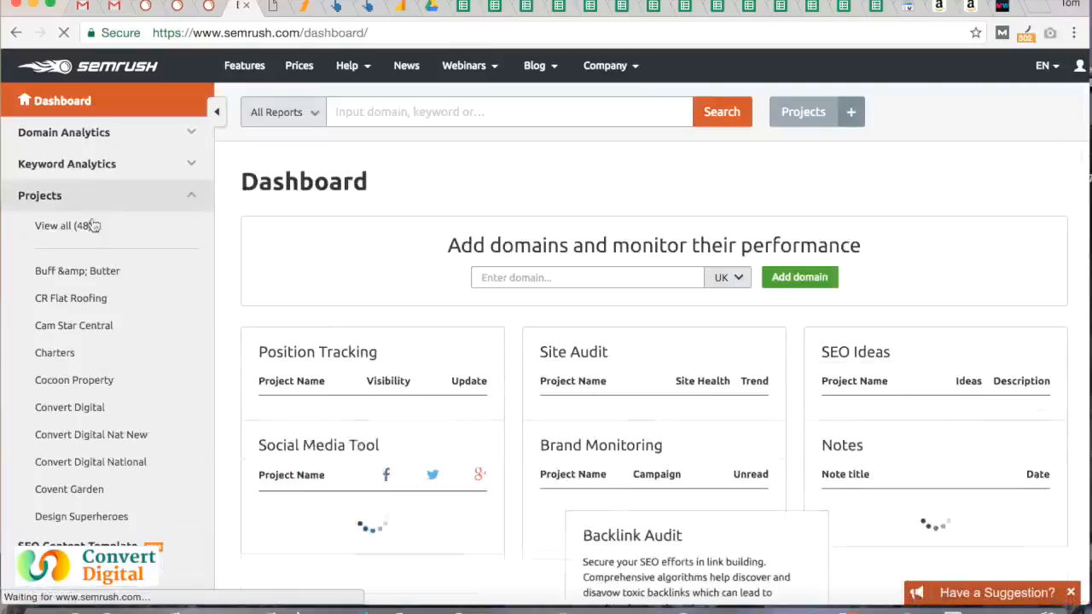
{"action": "left_click", "coordinate": [82, 225]}
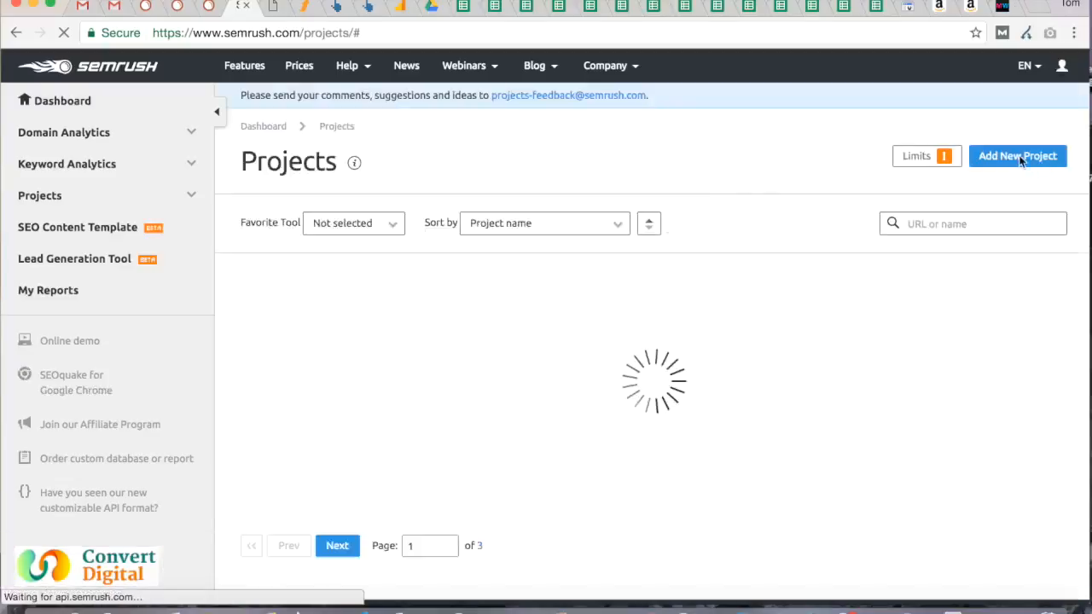
{"action": "left_click", "coordinate": [1020, 158]}
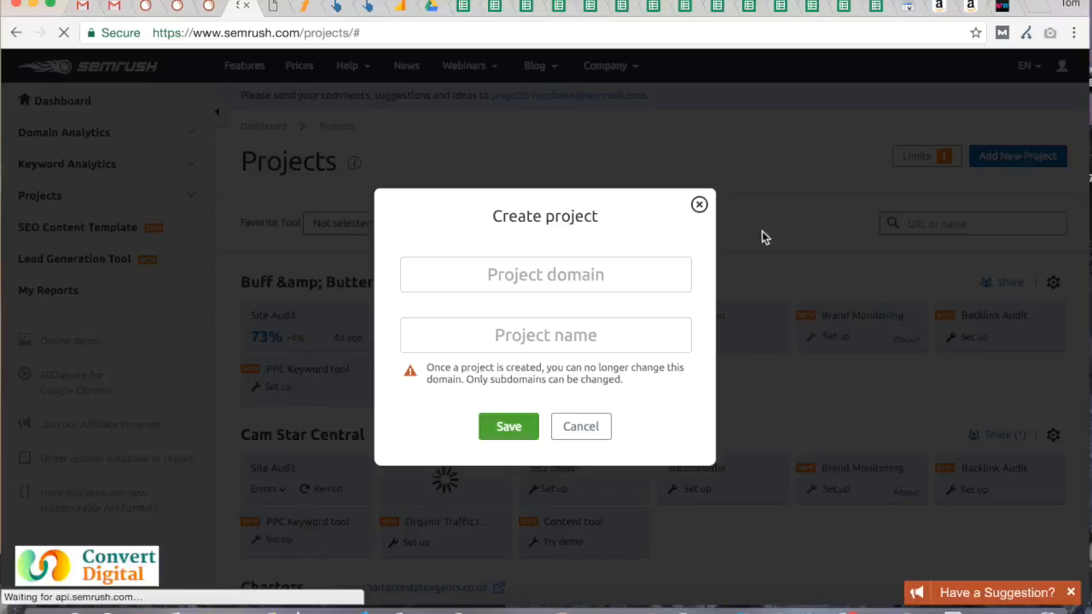
{"action": "key", "text": "ctrl+v"}
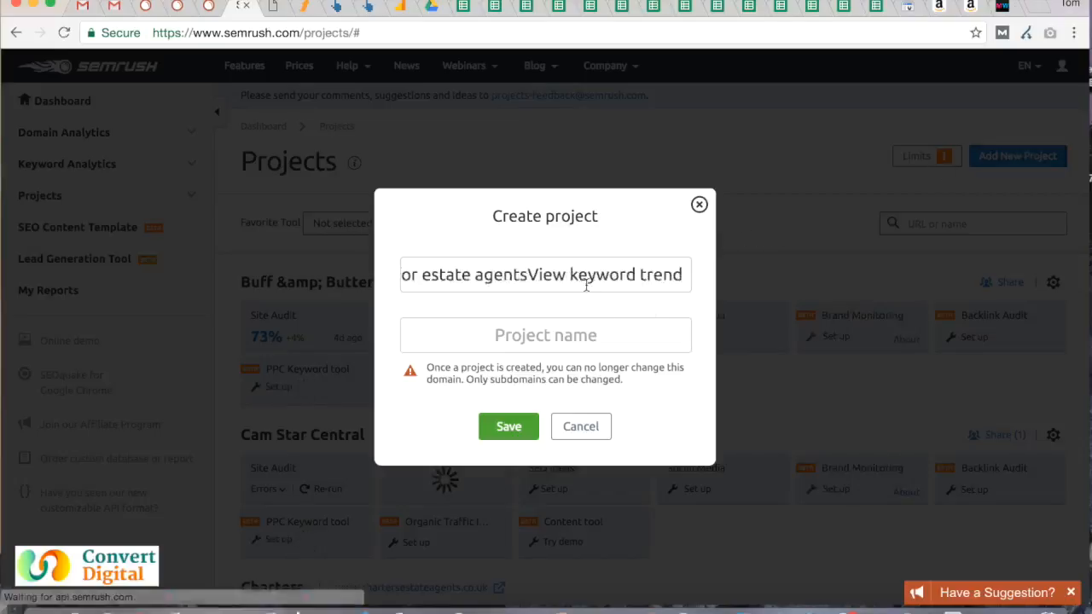
{"action": "key", "text": "ctrl+z"}
{"action": "left_click", "coordinate": [270, 7]}
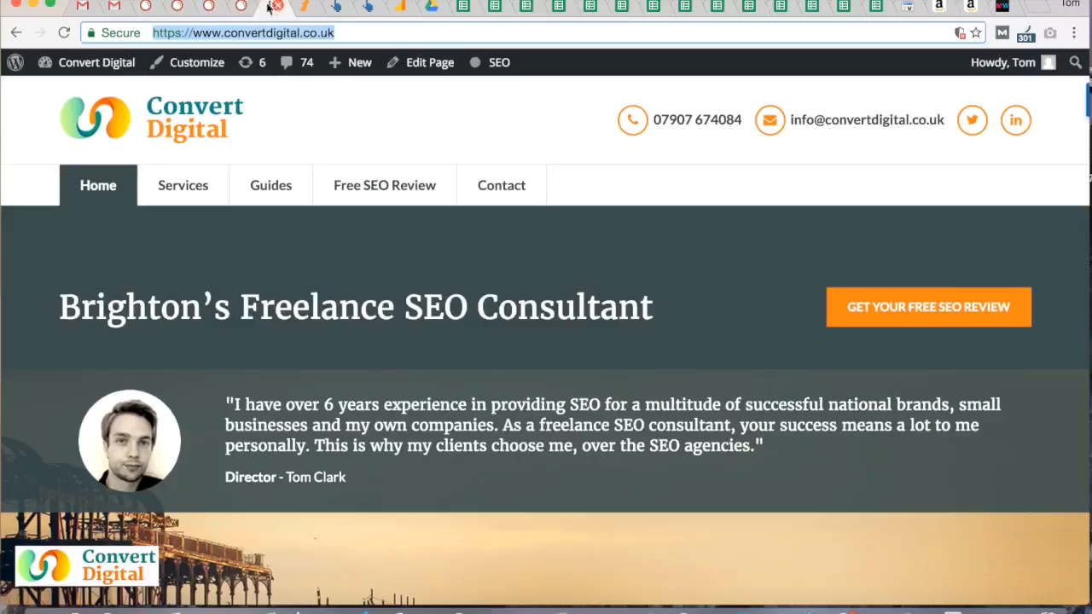
{"action": "key", "text": "ctrl+c"}
{"action": "left_click", "coordinate": [241, 7]}
{"action": "key", "text": "ctrl+v"}
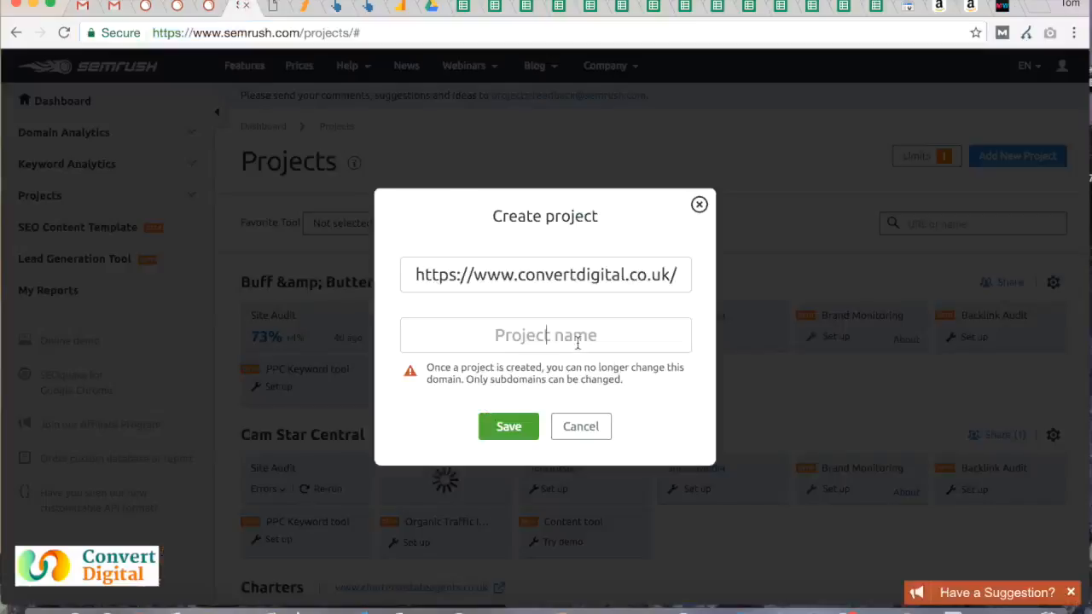
Name the project "Convert Digital Brighton NEW" and save it.
{"action": "type", "text": "Convert Digital "}
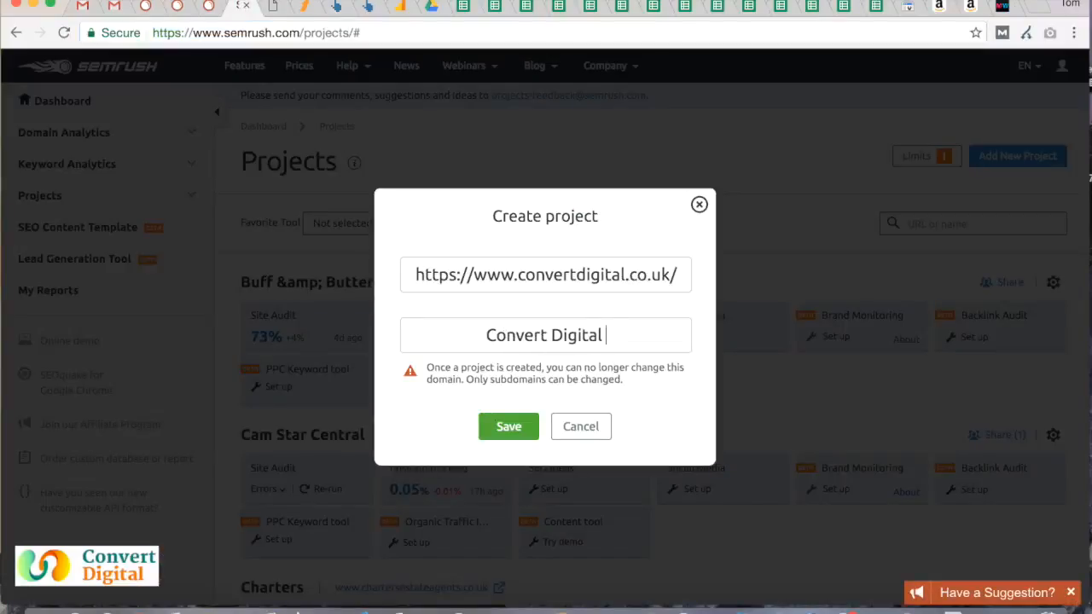
{"action": "type", "text": "Brighton NE"}
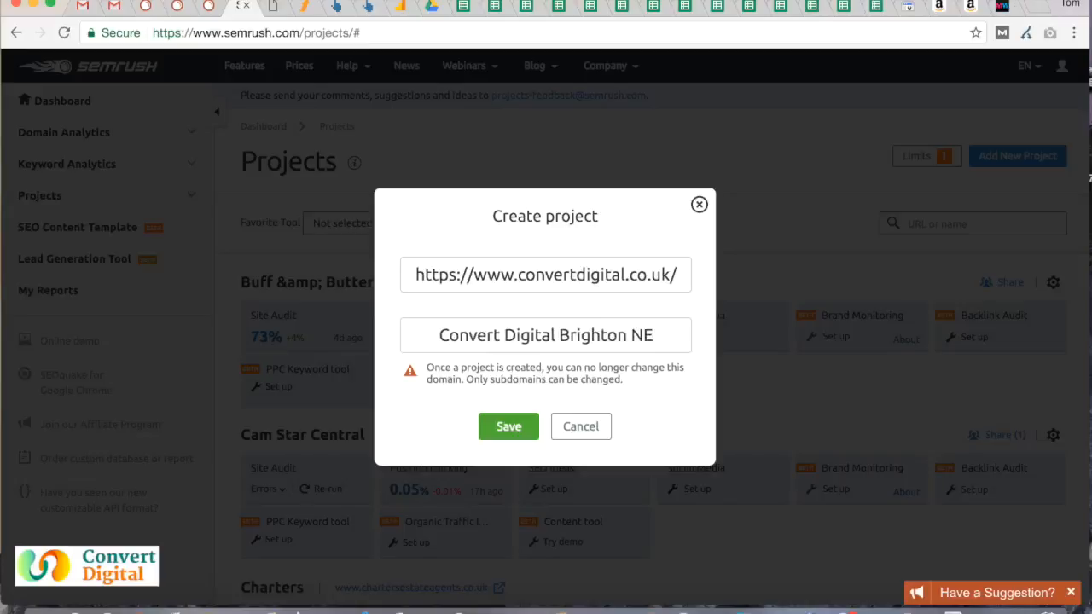
{"action": "type", "text": "W"}
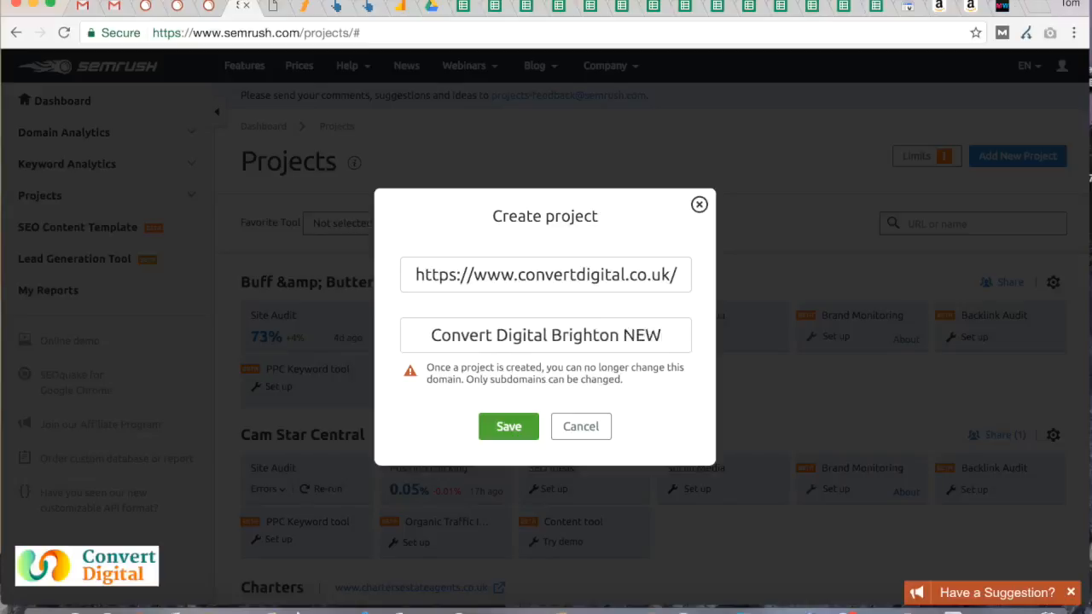
{"action": "left_click", "coordinate": [510, 428]}
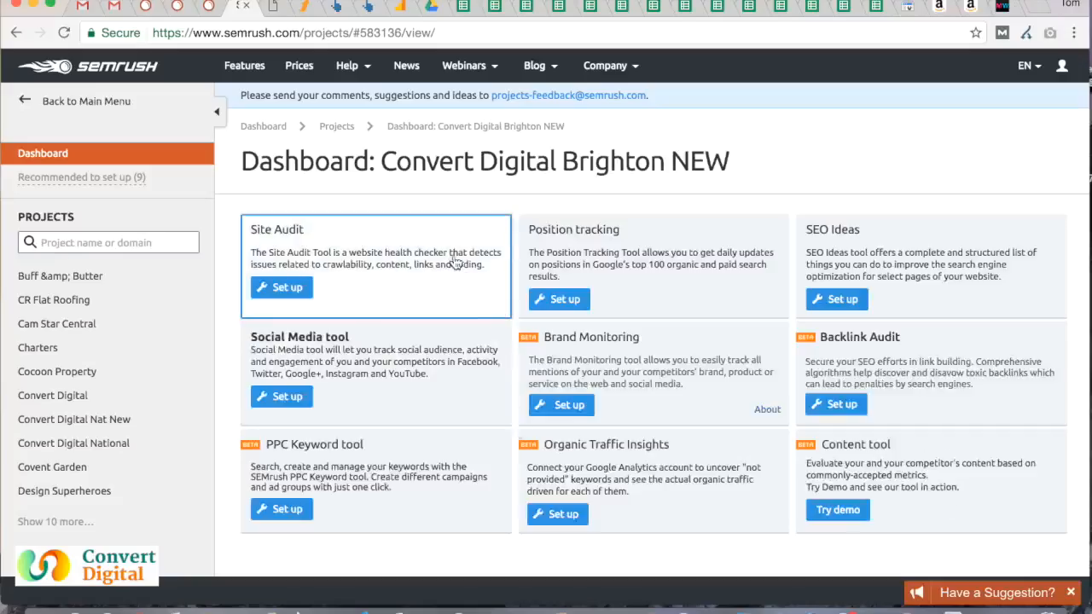
Set up position tracking for United Kingdom, England, Brighton, and continue to the keywords without adding competitors.
{"action": "left_click", "coordinate": [557, 302]}
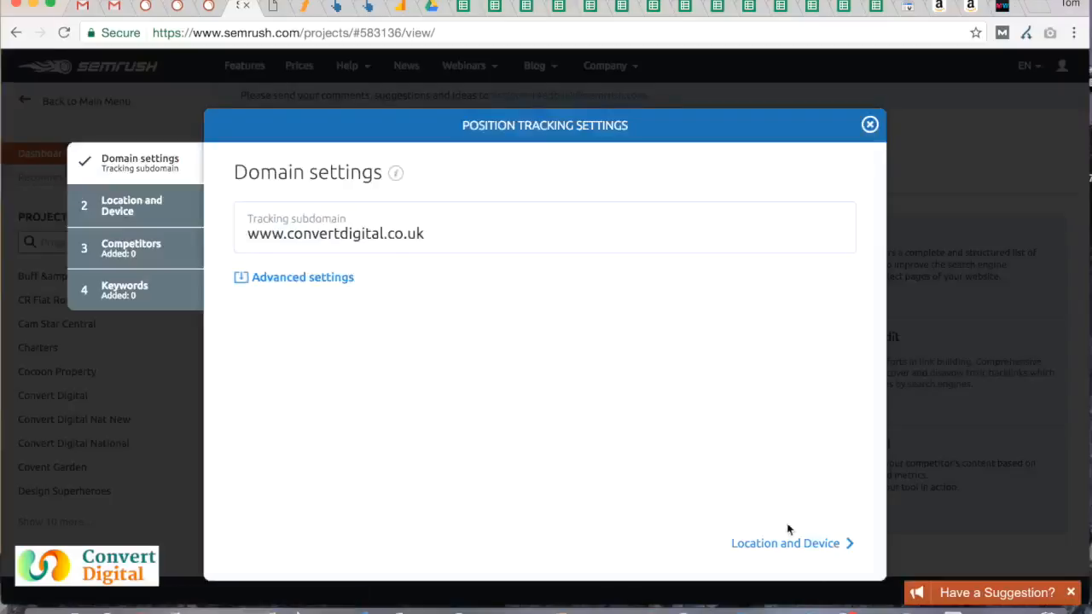
{"action": "left_click", "coordinate": [799, 546]}
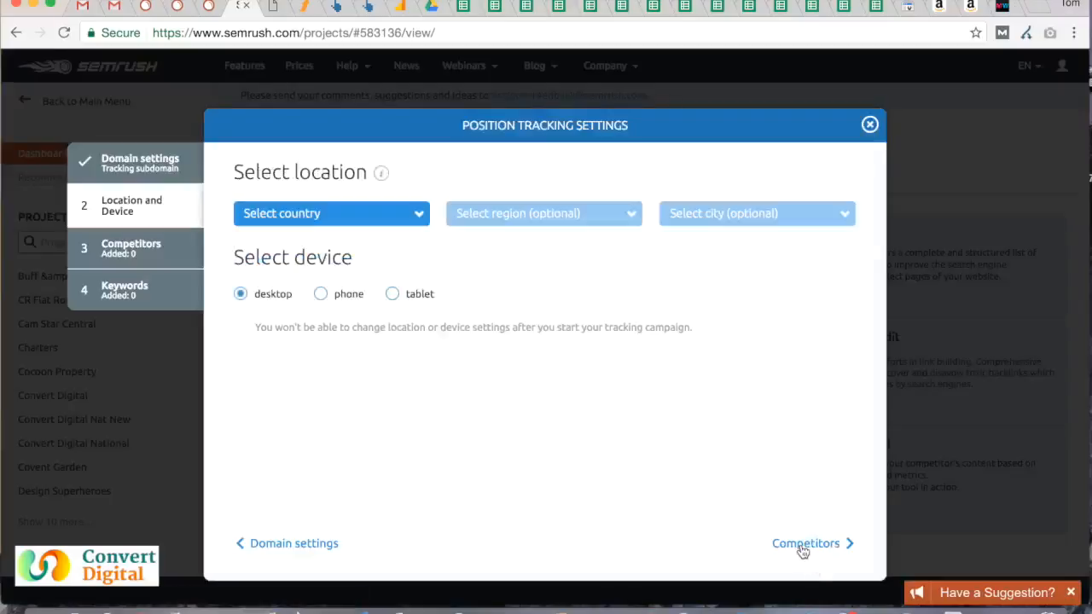
{"action": "left_click", "coordinate": [316, 219]}
{"action": "left_click", "coordinate": [268, 306]}
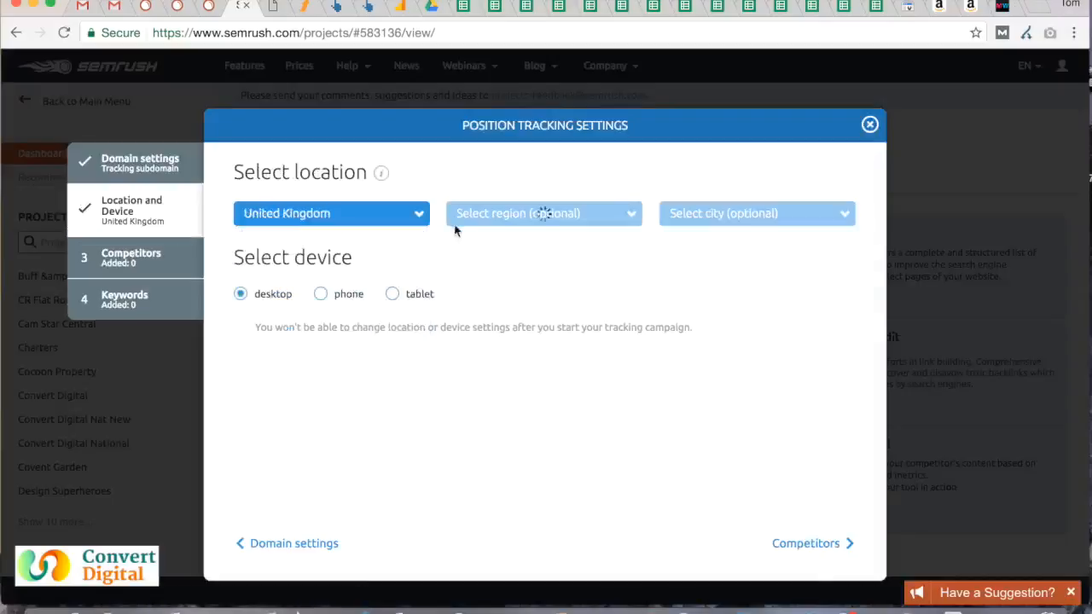
{"action": "left_click", "coordinate": [478, 217]}
{"action": "left_click", "coordinate": [476, 266]}
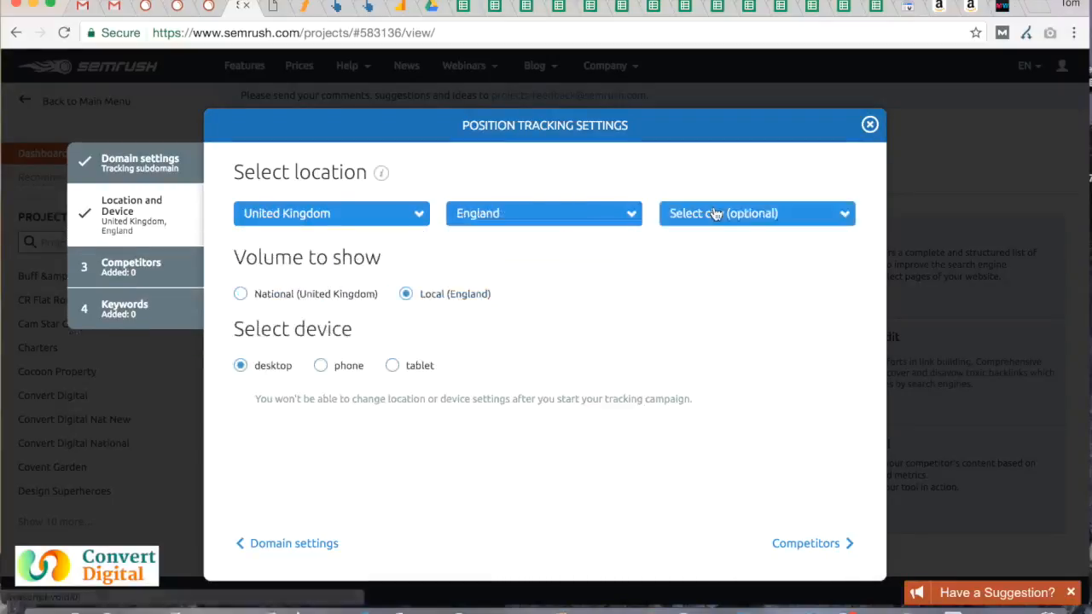
{"action": "left_click", "coordinate": [714, 213]}
{"action": "type", "text": "bright"}
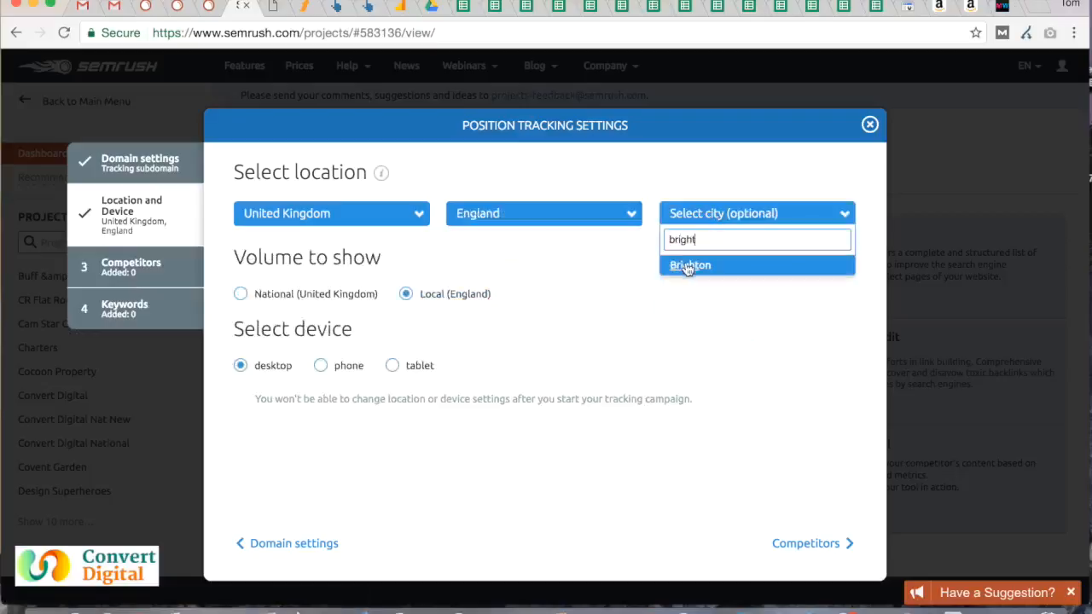
{"action": "left_click", "coordinate": [690, 265]}
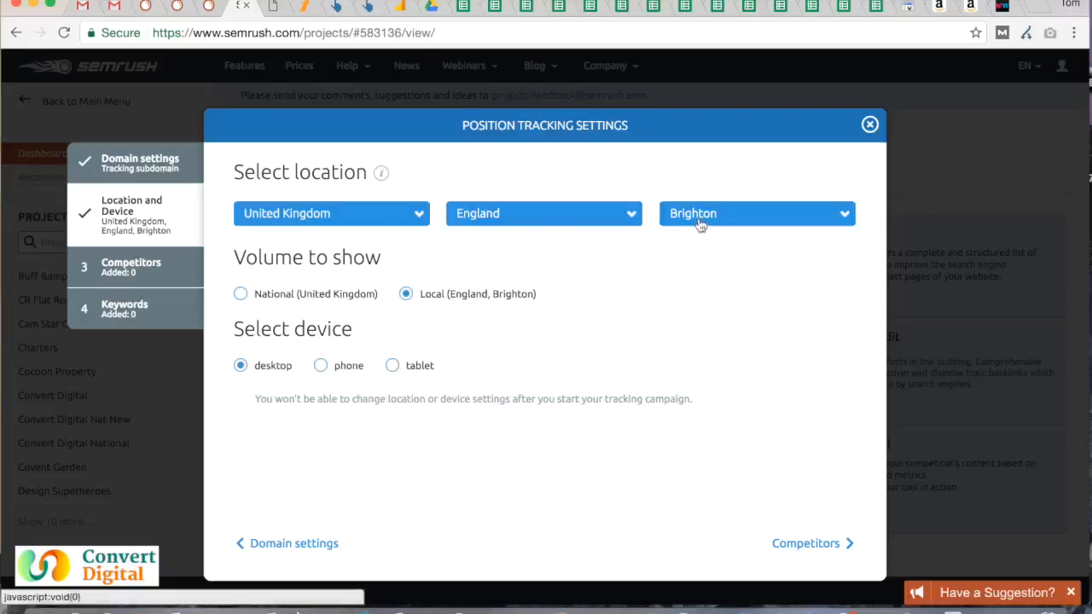
{"action": "left_click", "coordinate": [795, 552]}
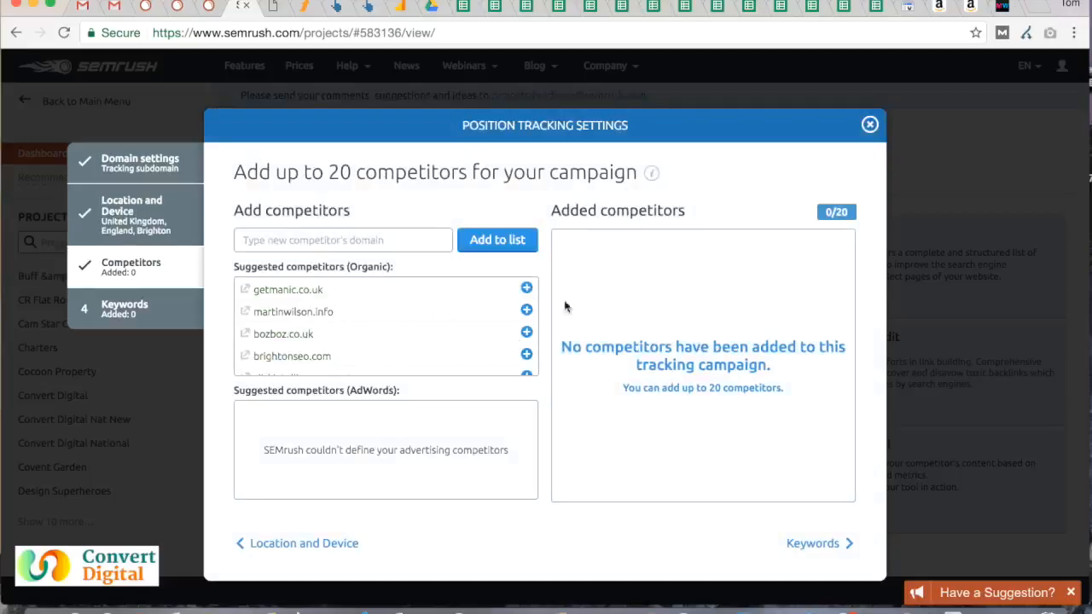
{"action": "left_click", "coordinate": [806, 546]}
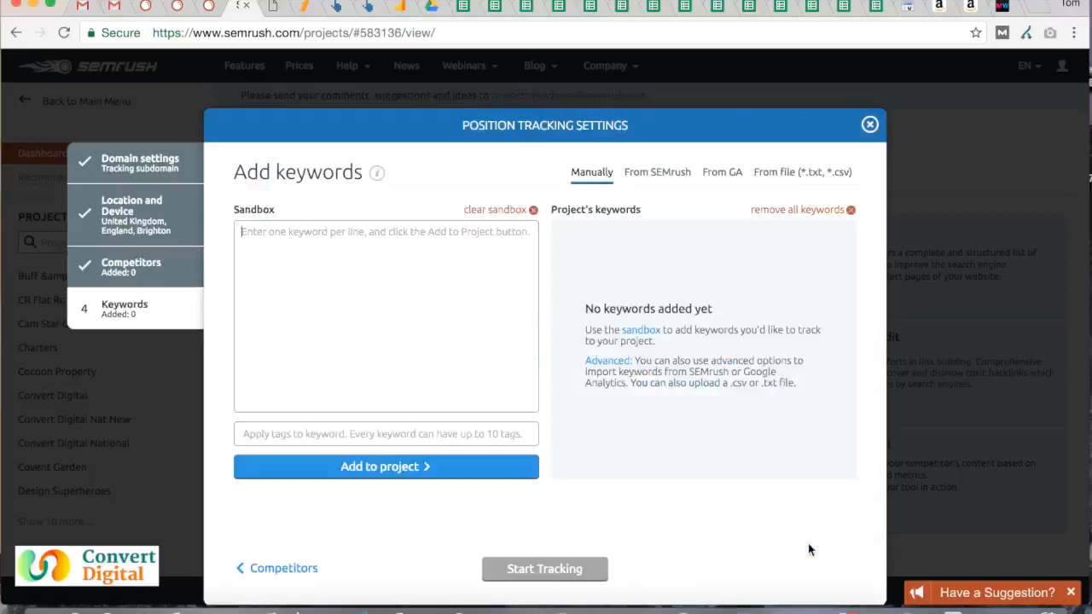
Look through the keyword rankings of the existing Convert Digital Brighton campaign for local keywords to track.
{"action": "left_click", "coordinate": [211, 8]}
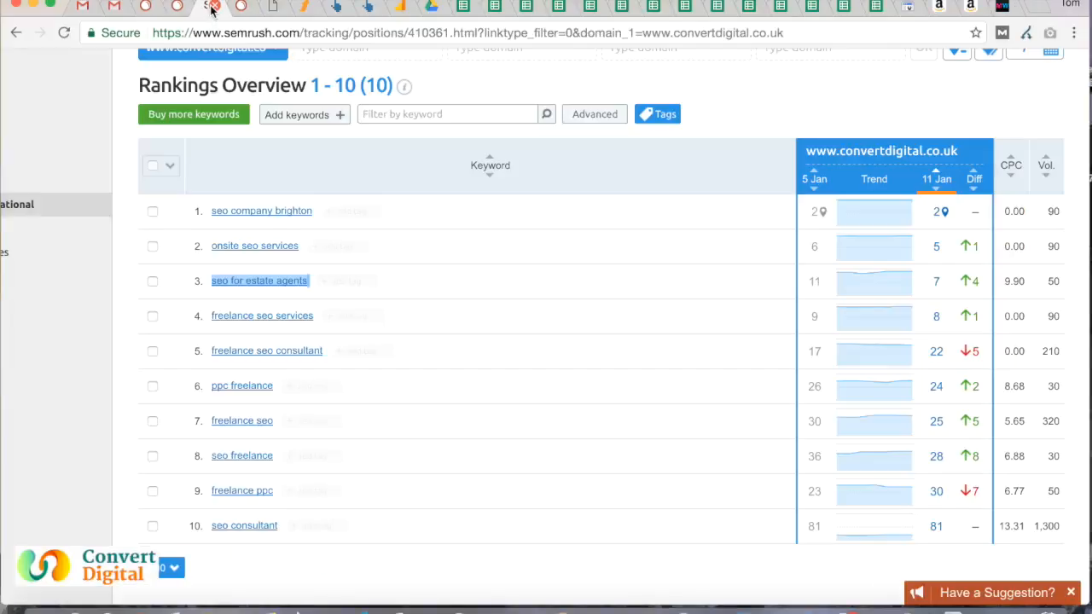
{"action": "left_click", "coordinate": [179, 7]}
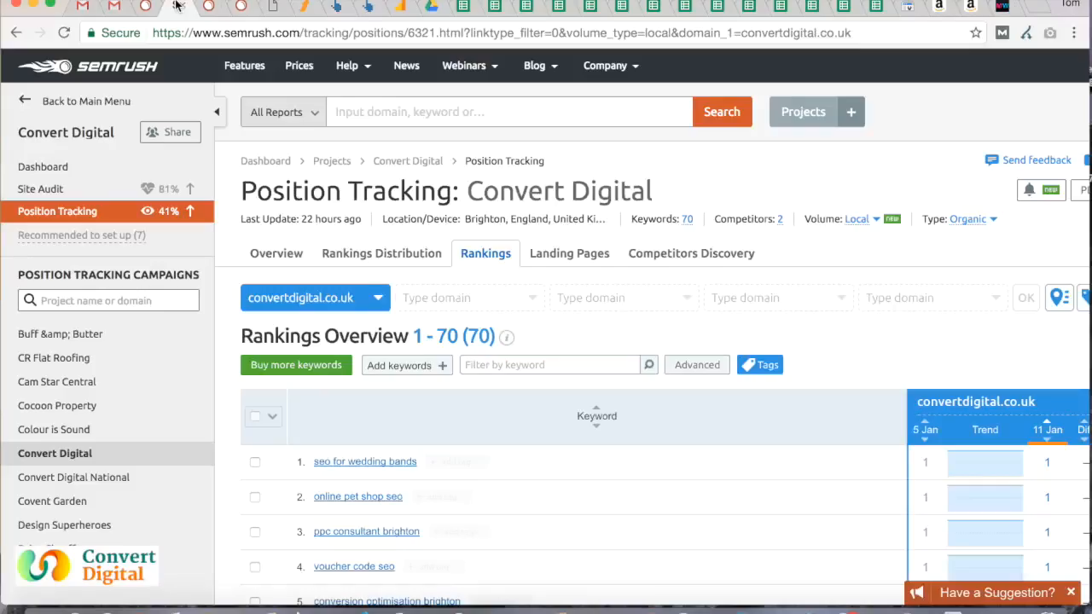
{"action": "scroll", "coordinate": [371, 304], "scroll_direction": "down", "scroll_amount": 2}
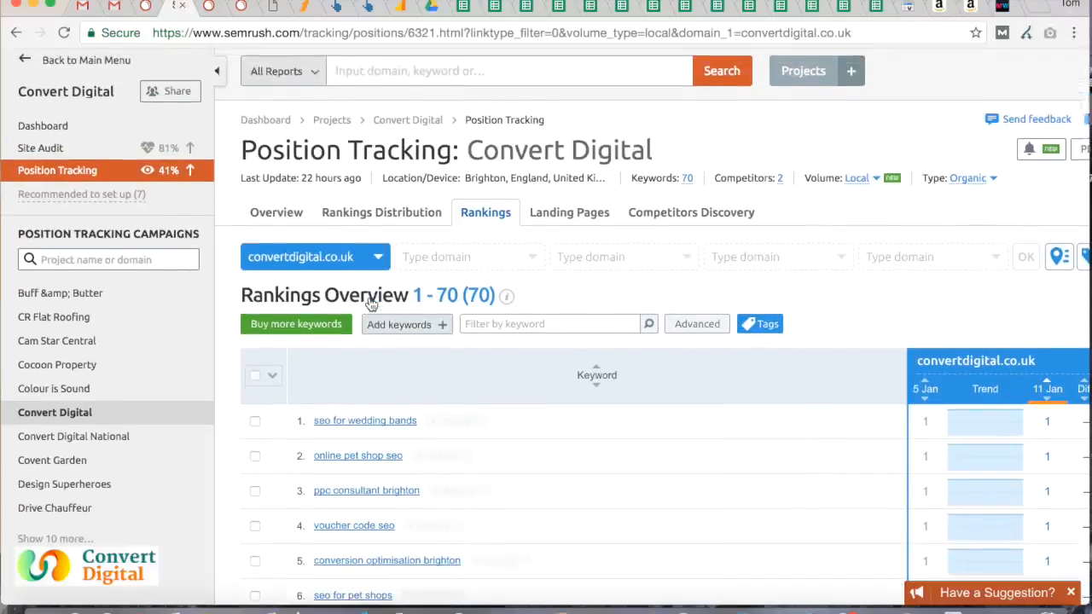
{"action": "scroll", "coordinate": [370, 297], "scroll_direction": "down", "scroll_amount": 1}
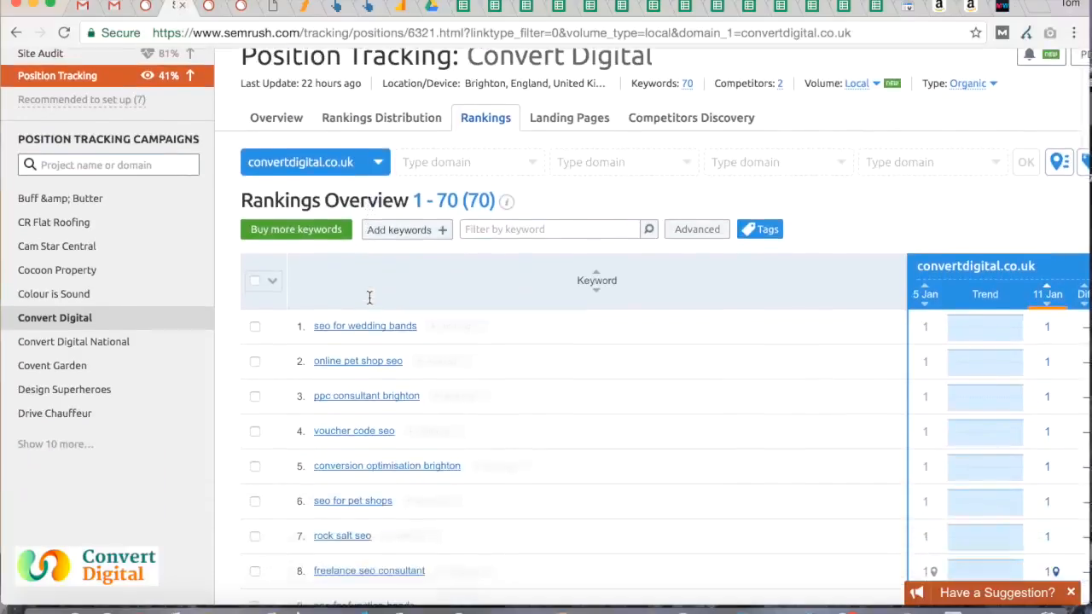
{"action": "scroll", "coordinate": [370, 298], "scroll_direction": "down", "scroll_amount": 1}
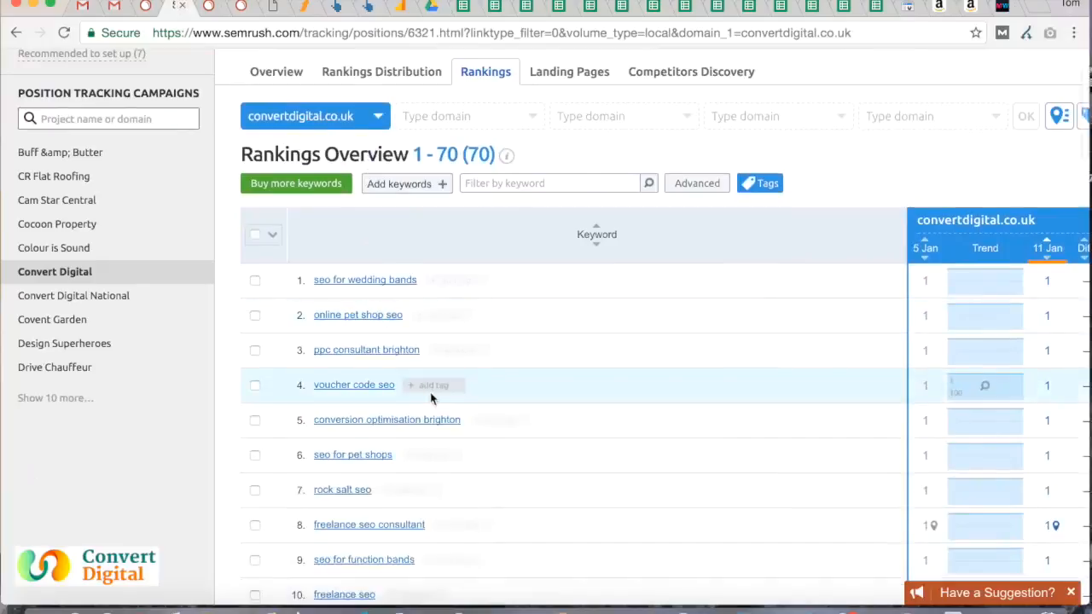
{"action": "scroll", "coordinate": [431, 398], "scroll_direction": "down", "scroll_amount": 3}
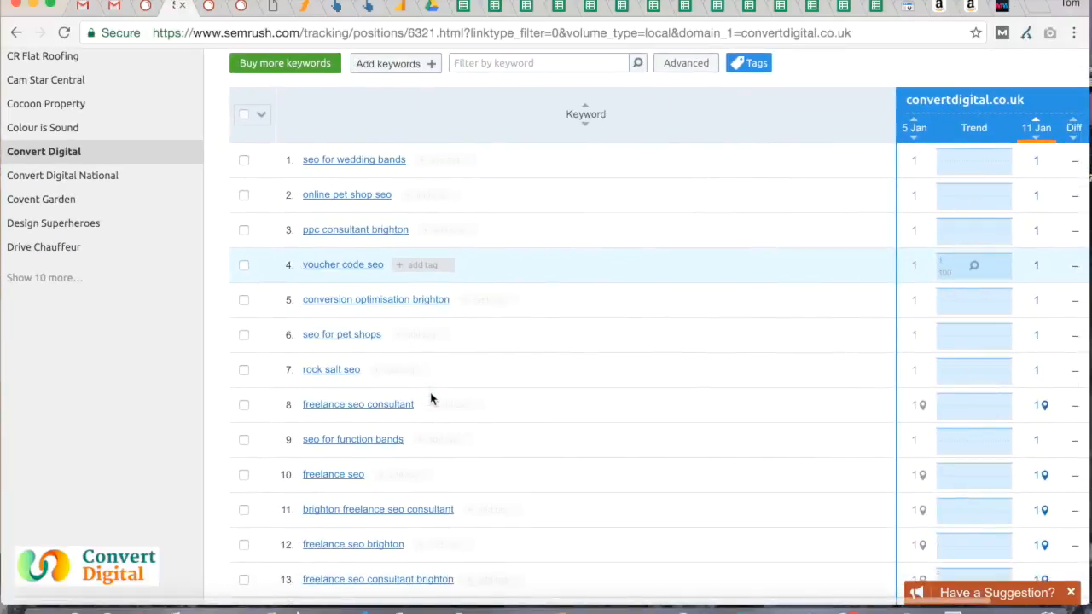
{"action": "scroll", "coordinate": [431, 398], "scroll_direction": "down", "scroll_amount": 2}
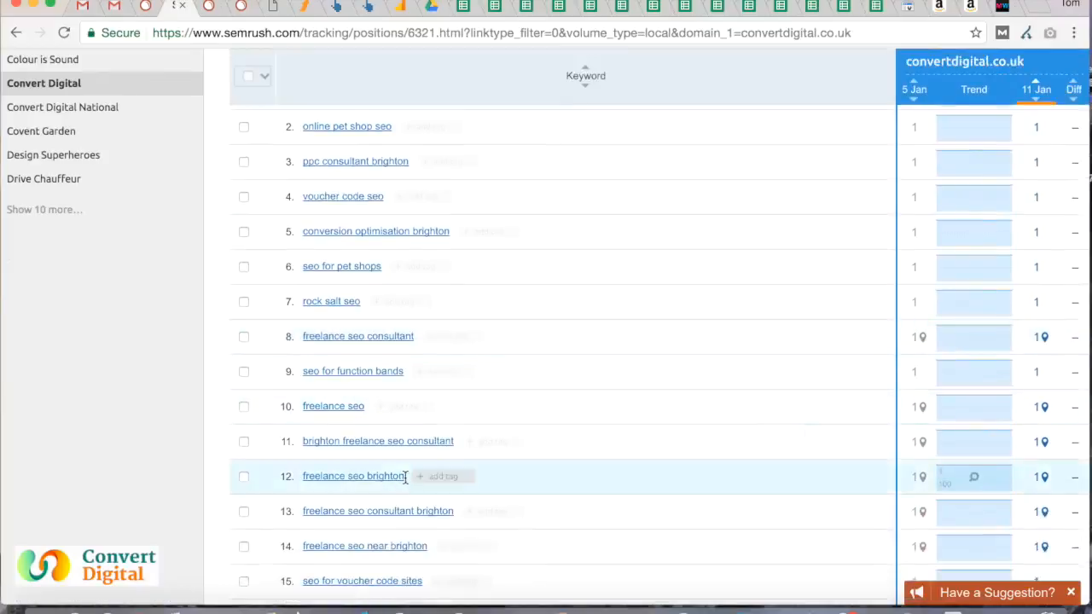
Add the keywords "freelance seo brighton" and "freelance seo" to the Brighton project and start tracking.
{"action": "left_click", "coordinate": [240, 7]}
{"action": "left_click", "coordinate": [378, 343]}
{"action": "type", "text": "freelance seo brighton"}
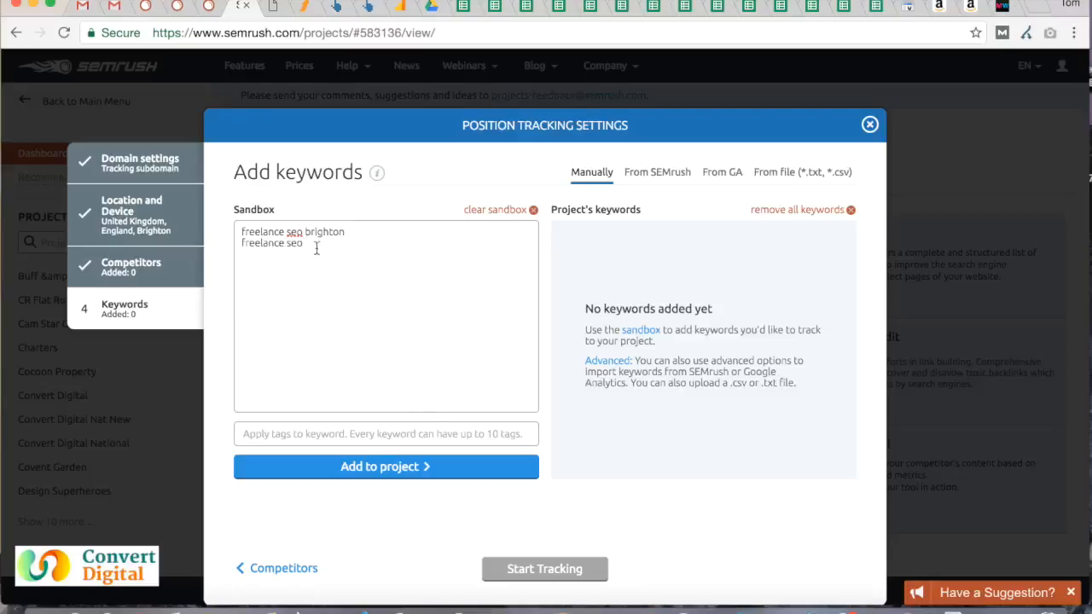
{"action": "left_click", "coordinate": [397, 479]}
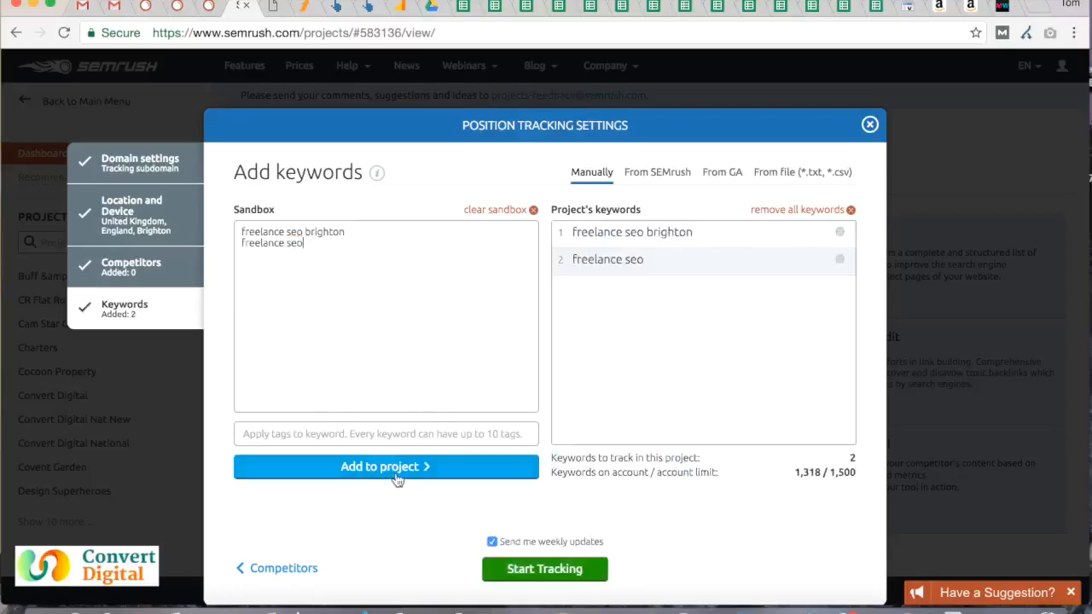
{"action": "left_click", "coordinate": [543, 570]}
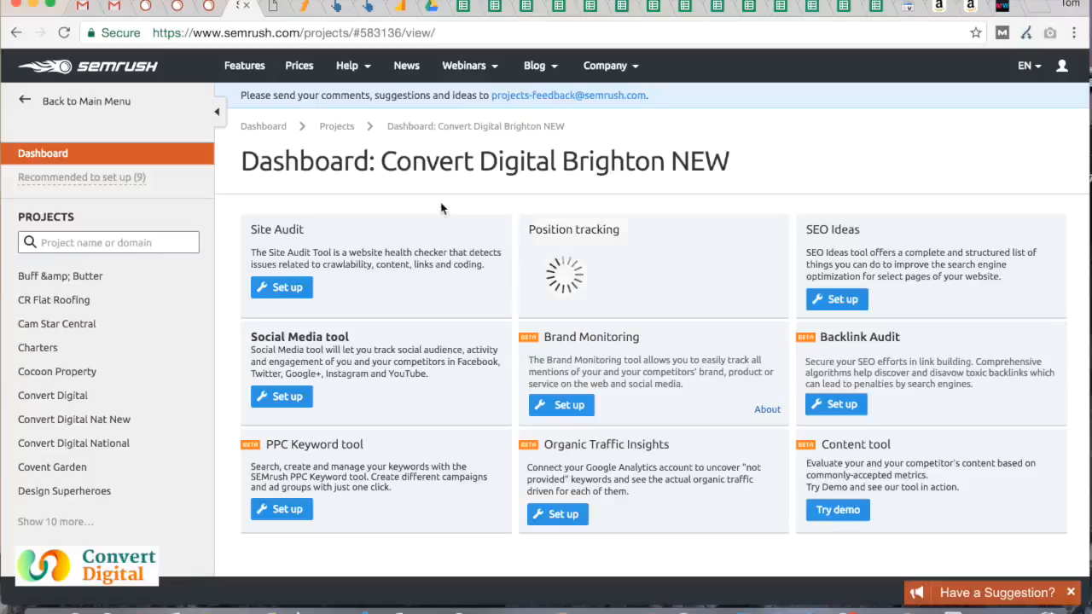
Compare the keyword rankings of the existing Convert Digital National and Convert Digital campaigns.
{"action": "left_click", "coordinate": [209, 10]}
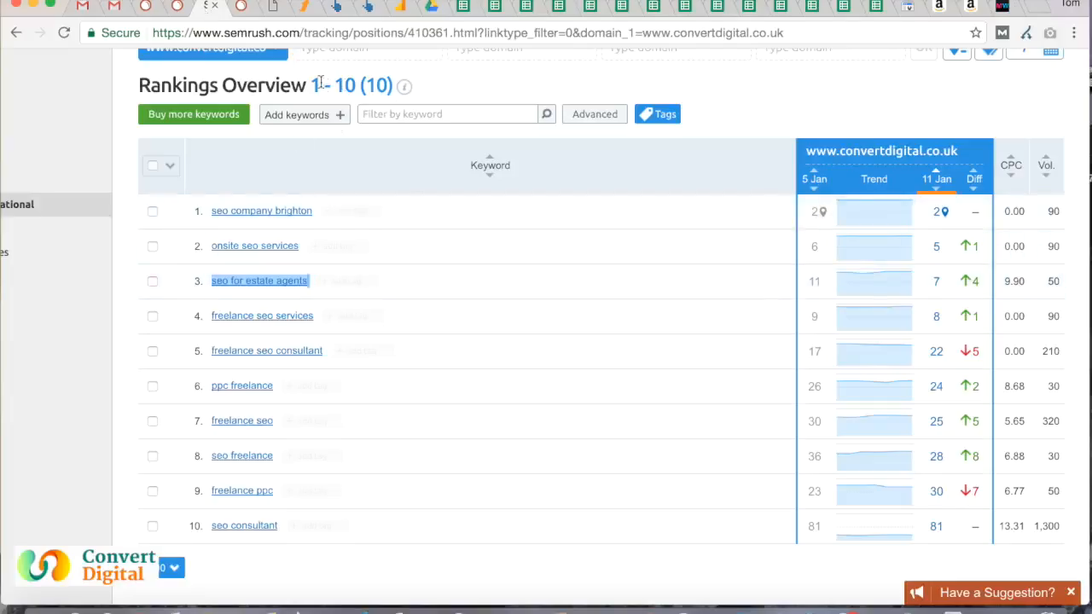
{"action": "left_click", "coordinate": [178, 10]}
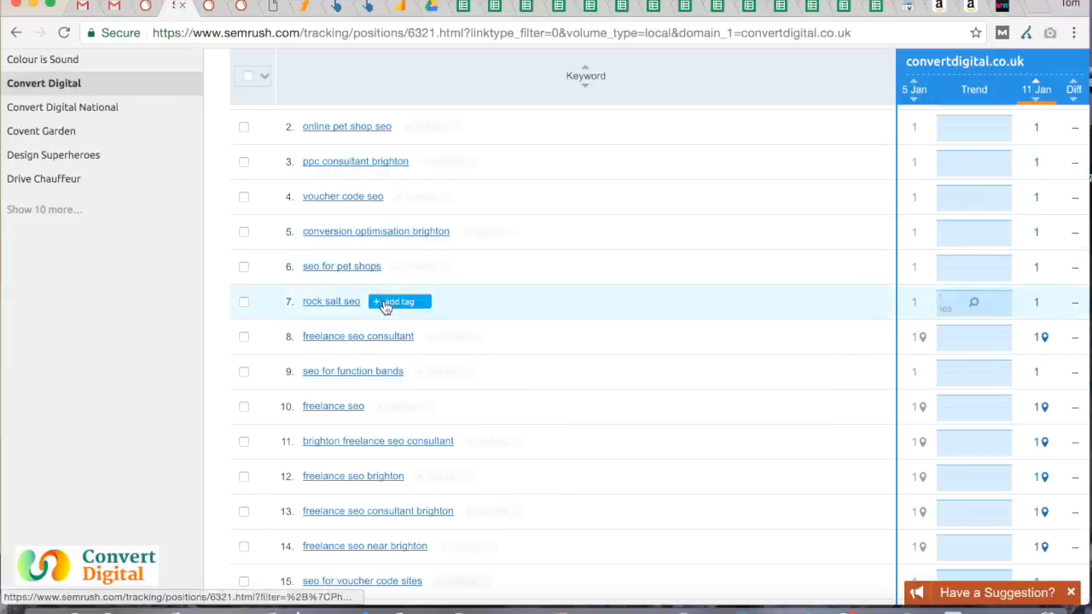
Look through the existing Convert Digital campaign's keyword rankings, from the top positions down to the lower-ranking keywords.
{"action": "scroll", "coordinate": [526, 336], "scroll_direction": "right", "scroll_amount": 2}
{"action": "scroll", "coordinate": [526, 336], "scroll_direction": "down", "scroll_amount": 6}
{"action": "scroll", "coordinate": [527, 336], "scroll_direction": "down", "scroll_amount": 4}
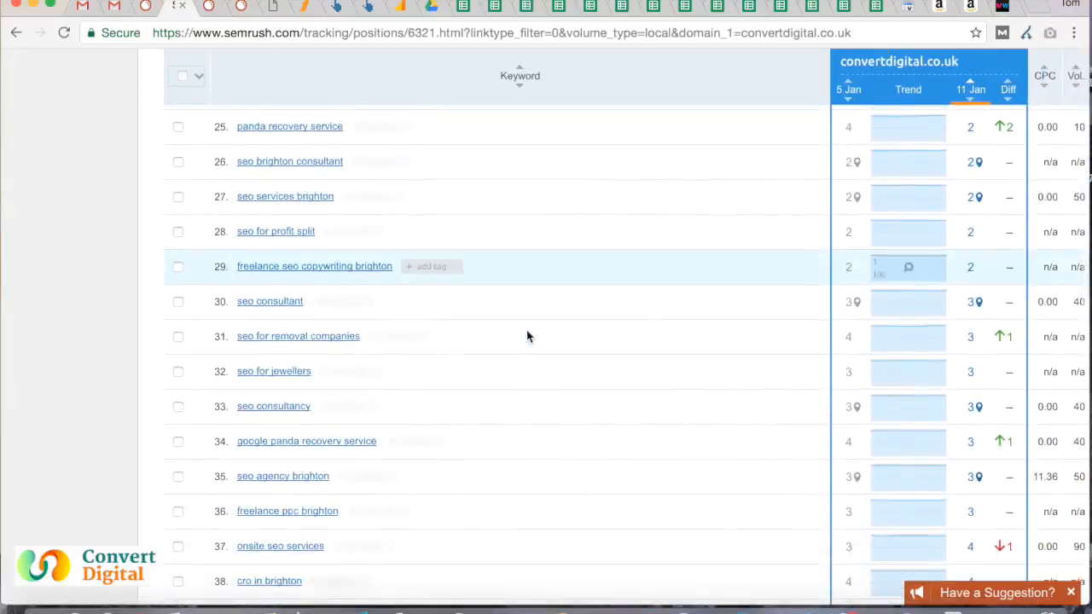
{"action": "scroll", "coordinate": [527, 336], "scroll_direction": "down", "scroll_amount": 1}
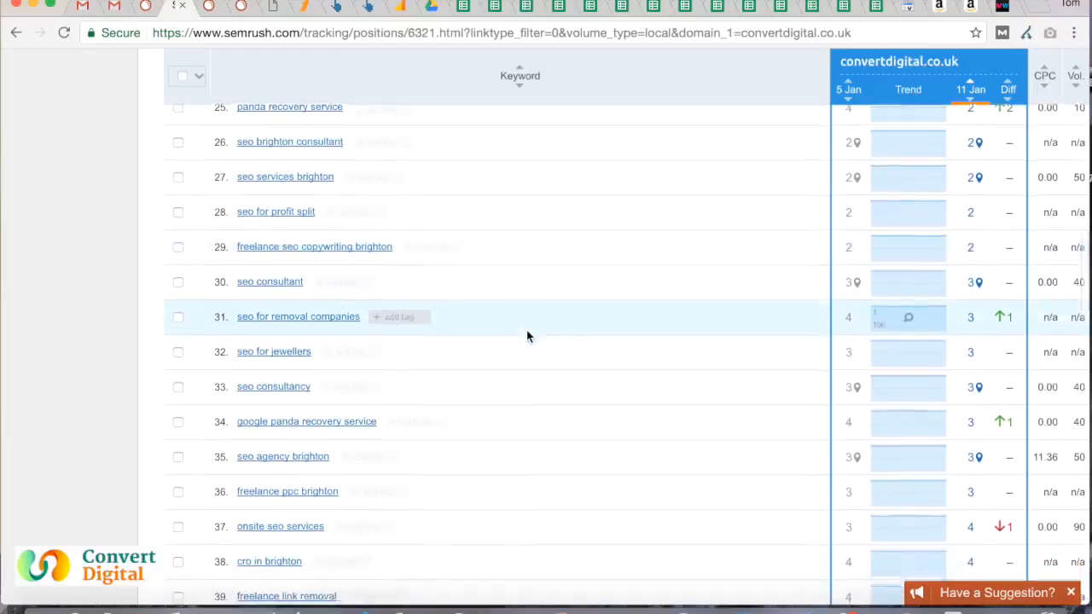
{"action": "scroll", "coordinate": [527, 336], "scroll_direction": "down", "scroll_amount": 4}
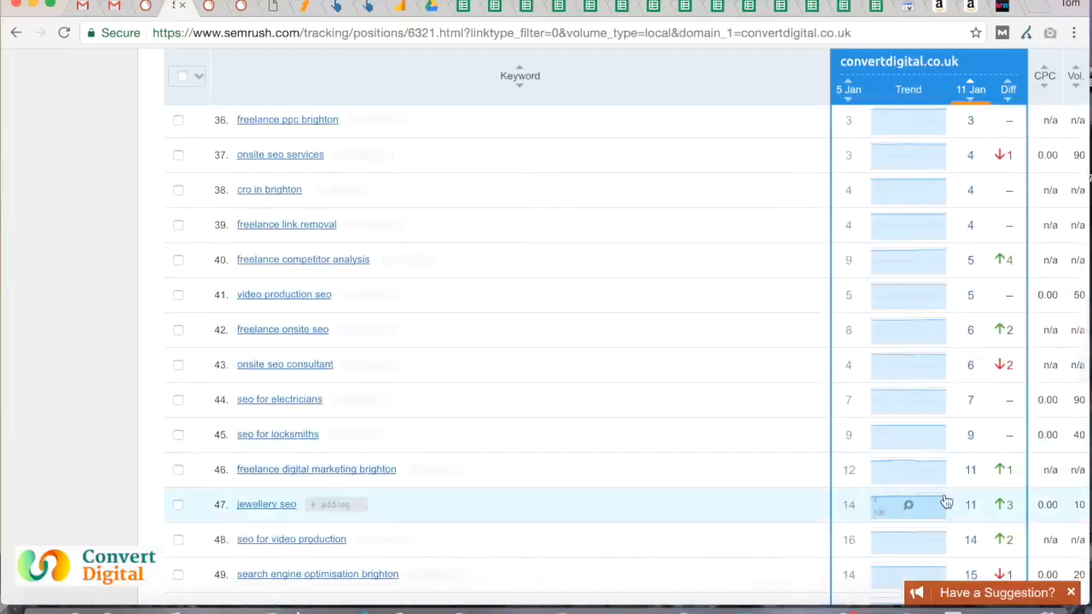
{"action": "scroll", "coordinate": [946, 502], "scroll_direction": "down", "scroll_amount": 1}
{"action": "scroll", "coordinate": [946, 502], "scroll_direction": "down", "scroll_amount": 2}
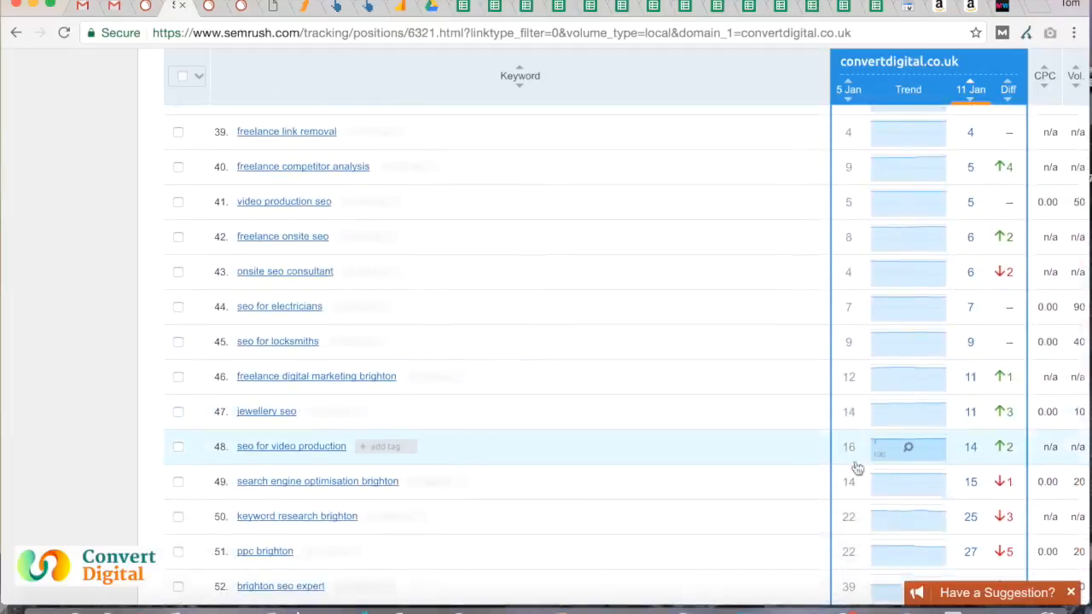
Open the 11 January SERP snapshot for the keyword "search engine optimisation brighton".
{"action": "left_click", "coordinate": [970, 495]}
{"action": "scroll", "coordinate": [964, 487], "scroll_direction": "down", "scroll_amount": 3}
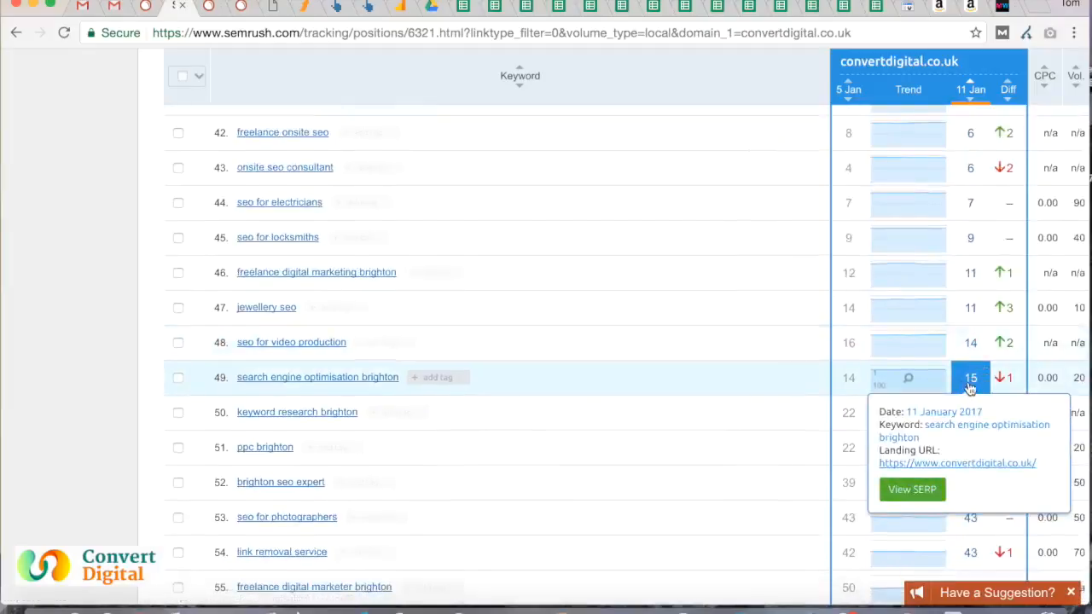
{"action": "left_click", "coordinate": [910, 493]}
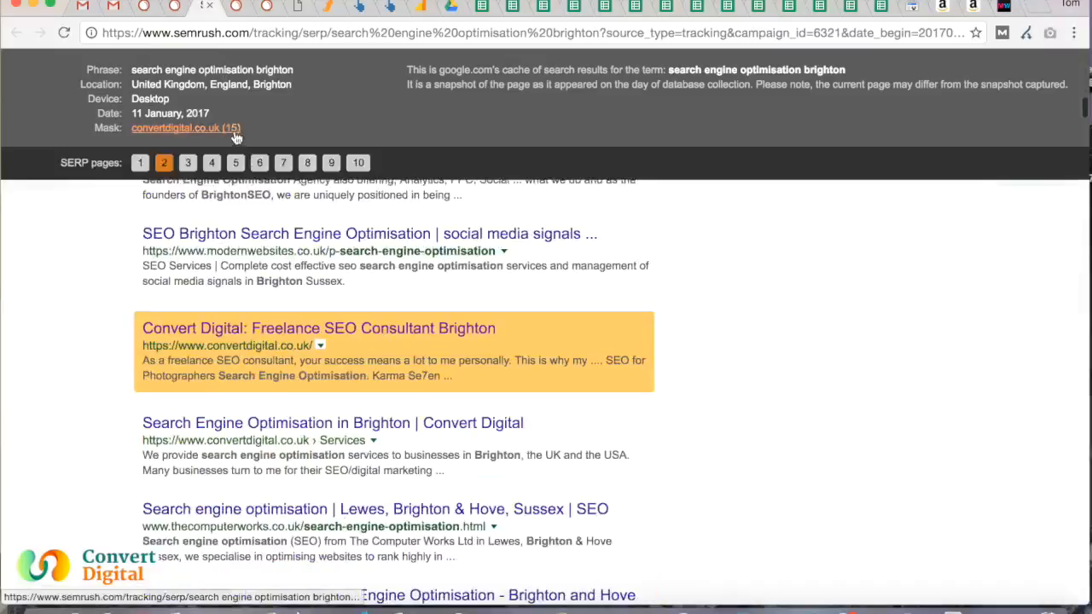
Examine the highlighted convertdigital.co.uk listing in the SERP snapshot and the competing results ranked above it.
{"action": "scroll", "coordinate": [296, 341], "scroll_direction": "up", "scroll_amount": 2}
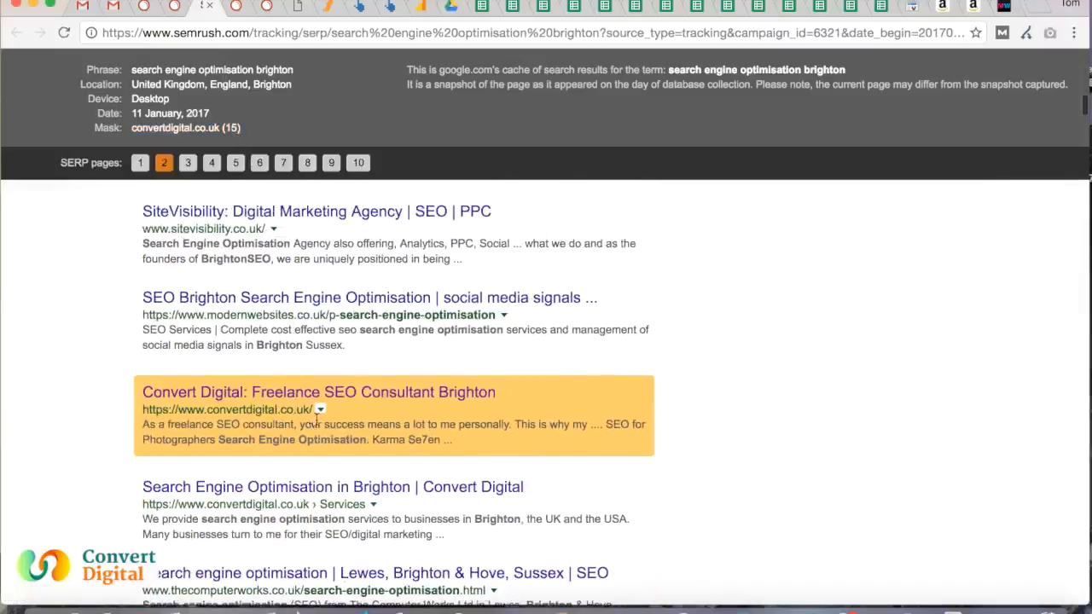
{"action": "scroll", "coordinate": [351, 405], "scroll_direction": "up", "scroll_amount": 2}
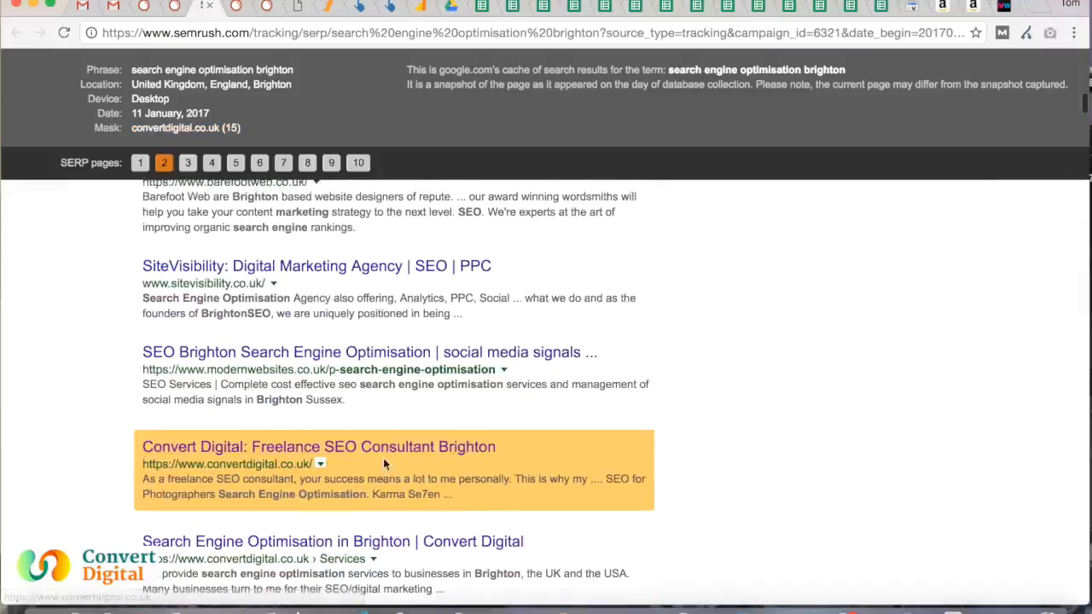
{"action": "scroll", "coordinate": [357, 285], "scroll_direction": "up", "scroll_amount": 4}
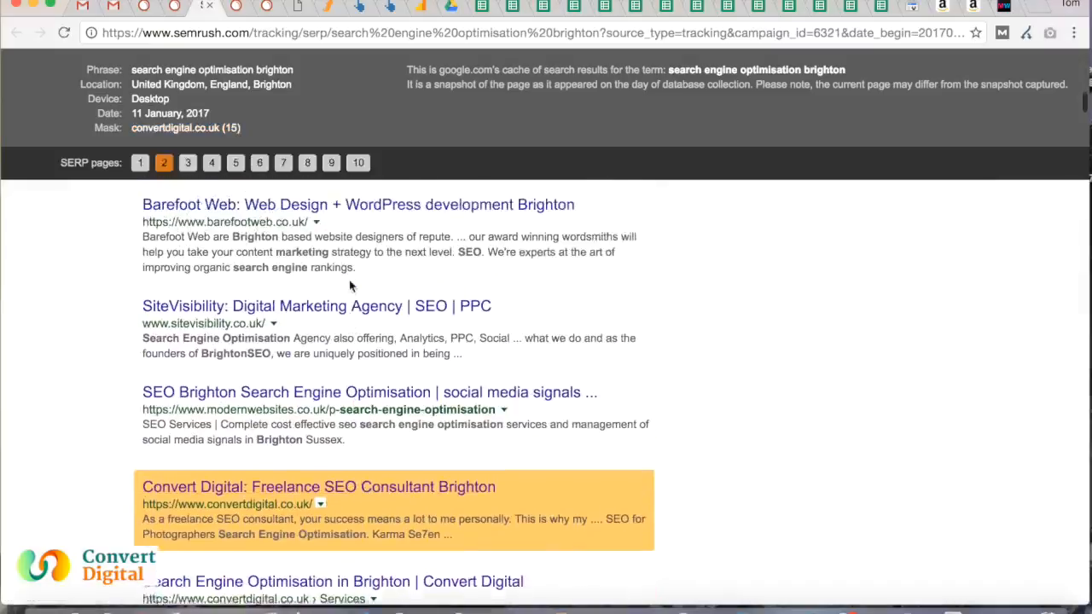
{"action": "scroll", "coordinate": [349, 280], "scroll_direction": "up", "scroll_amount": 9}
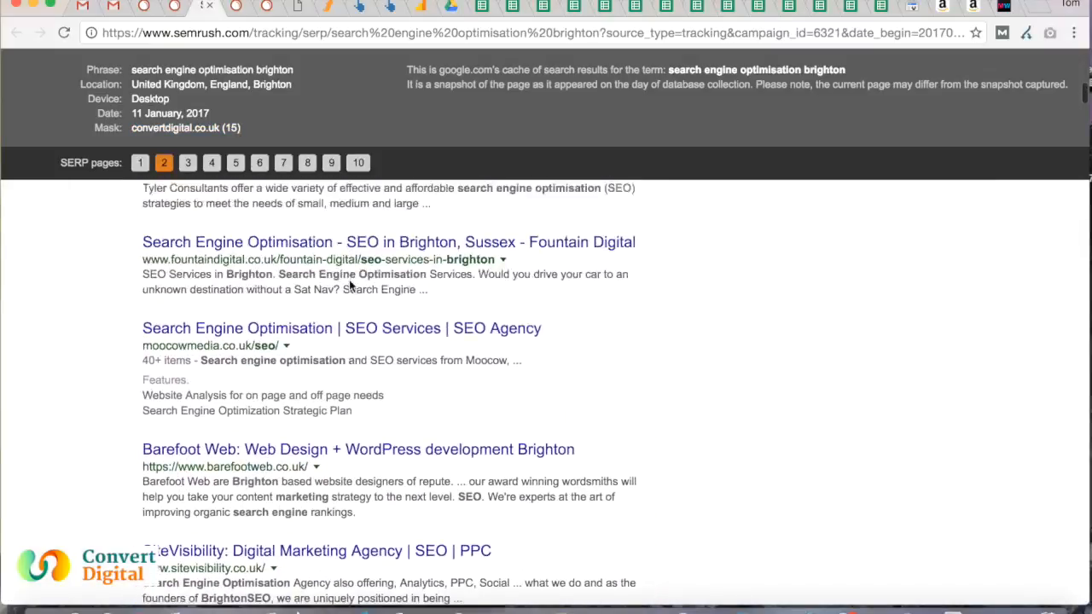
{"action": "scroll", "coordinate": [349, 280], "scroll_direction": "up", "scroll_amount": 6}
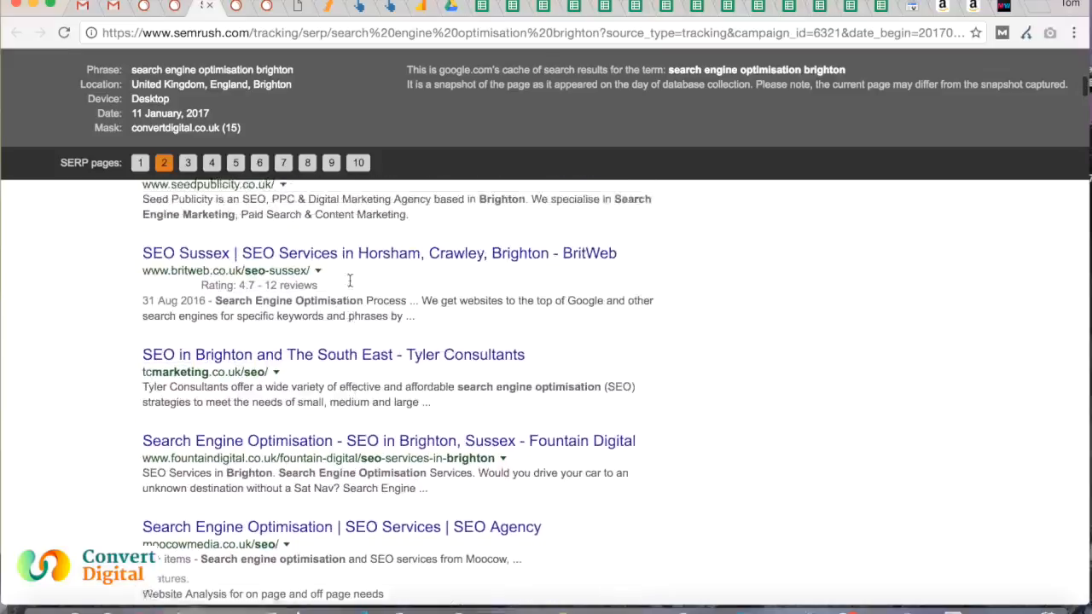
{"action": "scroll", "coordinate": [350, 281], "scroll_direction": "up", "scroll_amount": 10}
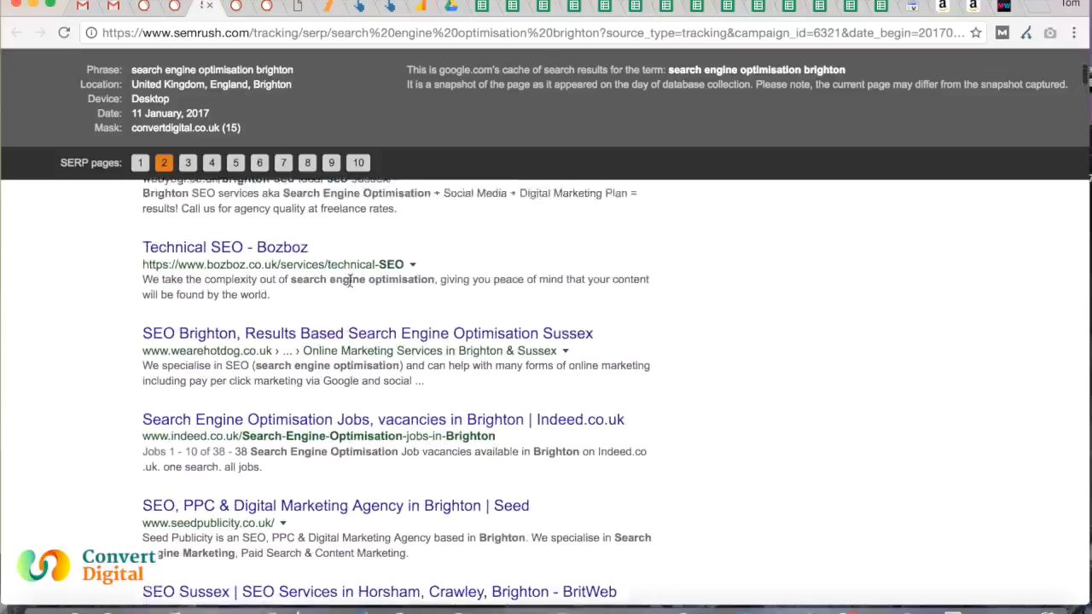
{"action": "scroll", "coordinate": [349, 282], "scroll_direction": "up", "scroll_amount": 10}
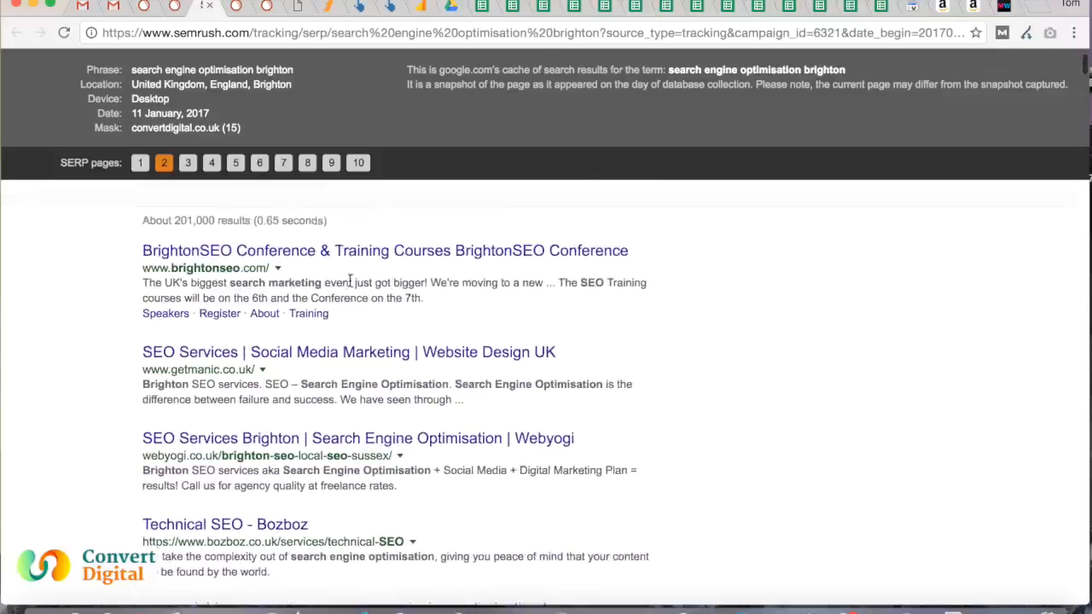
{"action": "scroll", "coordinate": [349, 285], "scroll_direction": "down", "scroll_amount": 20}
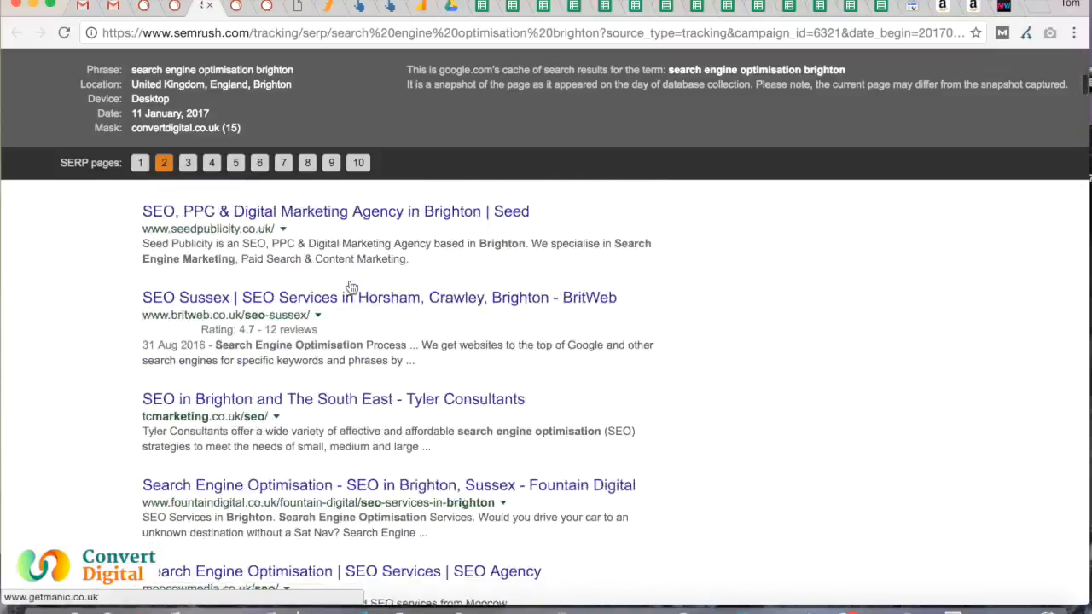
{"action": "scroll", "coordinate": [349, 285], "scroll_direction": "down", "scroll_amount": 10}
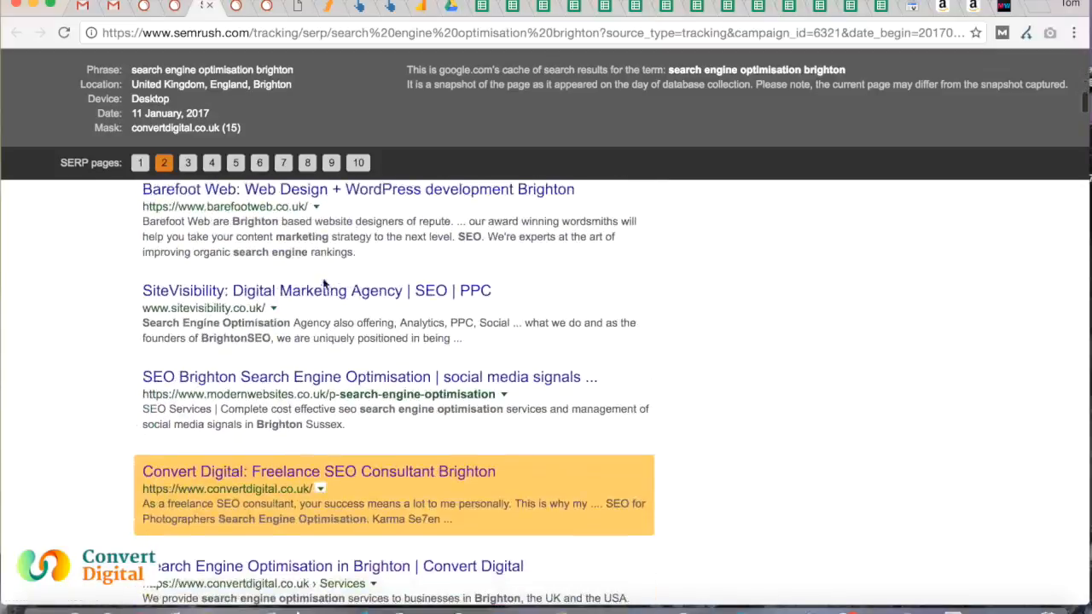
Close the SERP snapshot and review the position changes of the keywords in the Convert Digital campaign.
{"action": "left_click", "coordinate": [210, 6]}
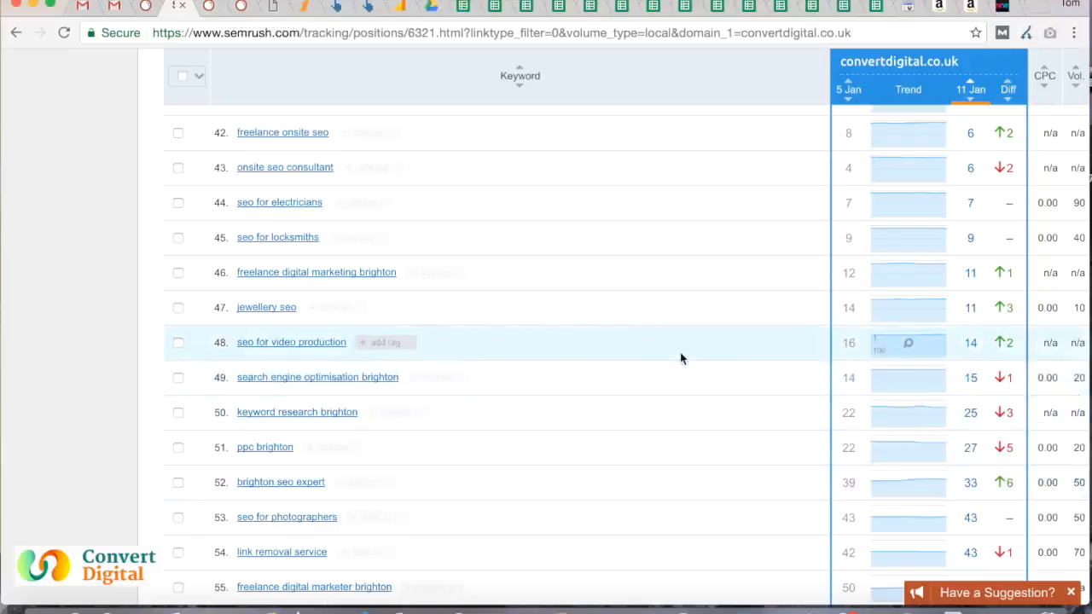
{"action": "scroll", "coordinate": [756, 383], "scroll_direction": "right", "scroll_amount": 1}
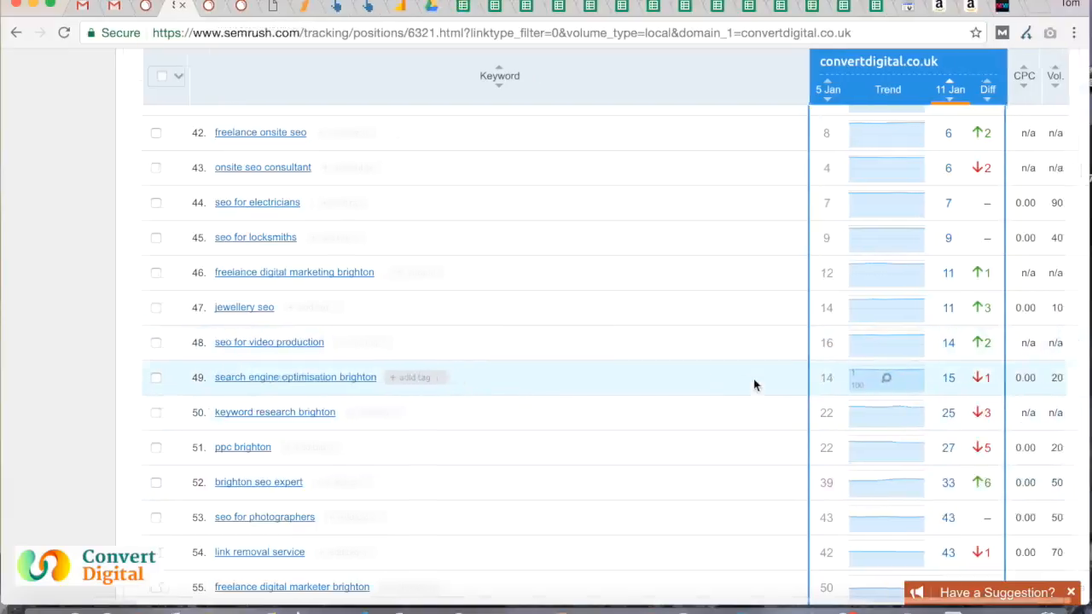
{"action": "scroll", "coordinate": [756, 383], "scroll_direction": "up", "scroll_amount": 3}
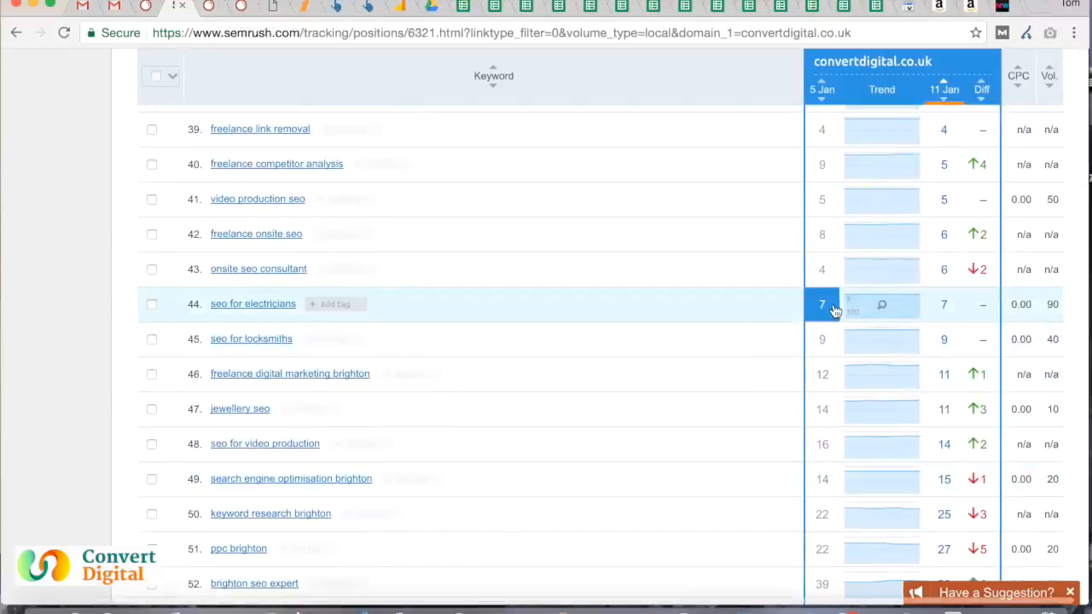
{"action": "scroll", "coordinate": [834, 311], "scroll_direction": "up", "scroll_amount": 5}
{"action": "scroll", "coordinate": [835, 311], "scroll_direction": "down", "scroll_amount": 3}
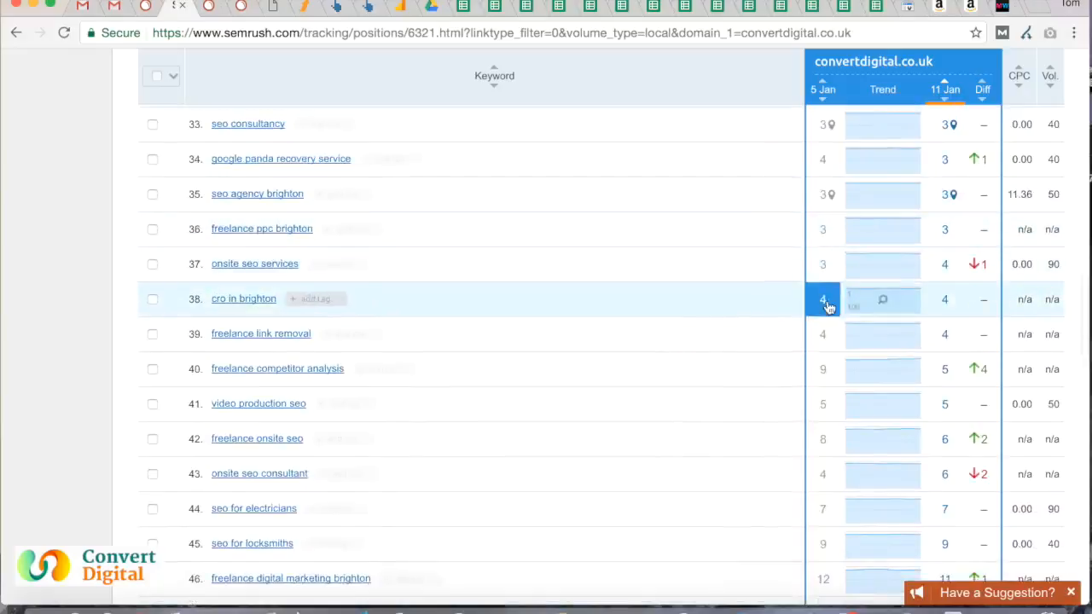
{"action": "scroll", "coordinate": [841, 207], "scroll_direction": "up", "scroll_amount": 6}
{"action": "scroll", "coordinate": [841, 207], "scroll_direction": "up", "scroll_amount": 5}
Return to the Convert Digital Brighton NEW project and open its position tracking keyword rankings.
{"action": "left_click", "coordinate": [242, 6]}
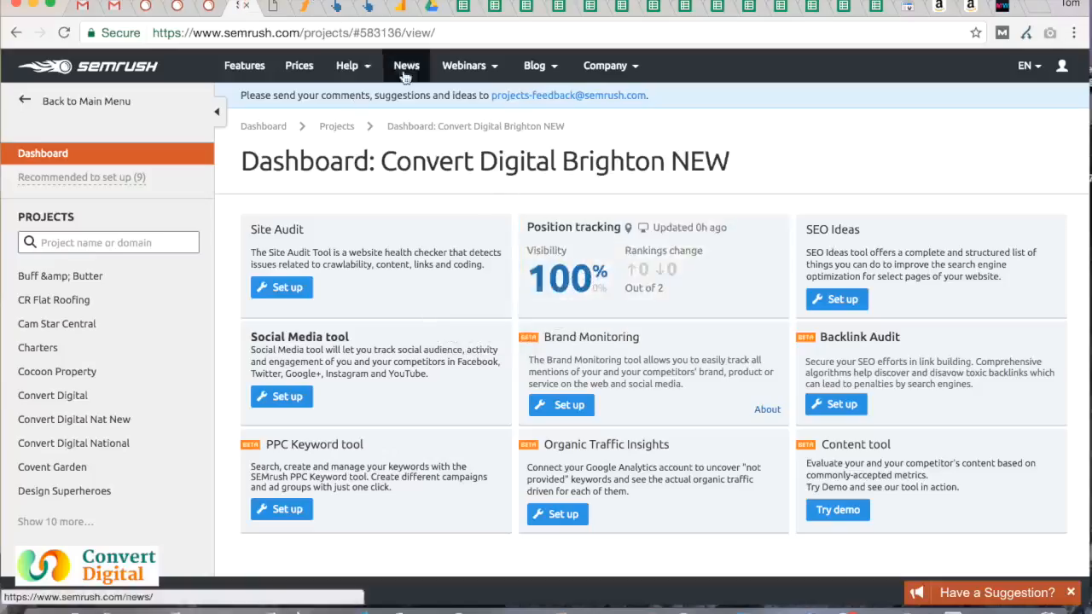
{"action": "left_click", "coordinate": [209, 9]}
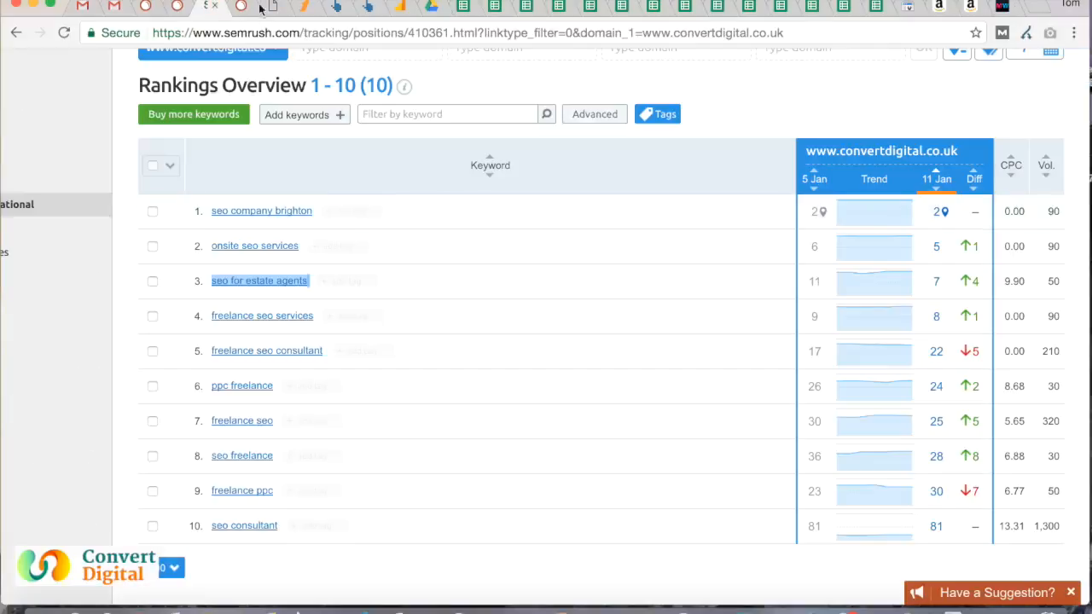
{"action": "left_click", "coordinate": [244, 7]}
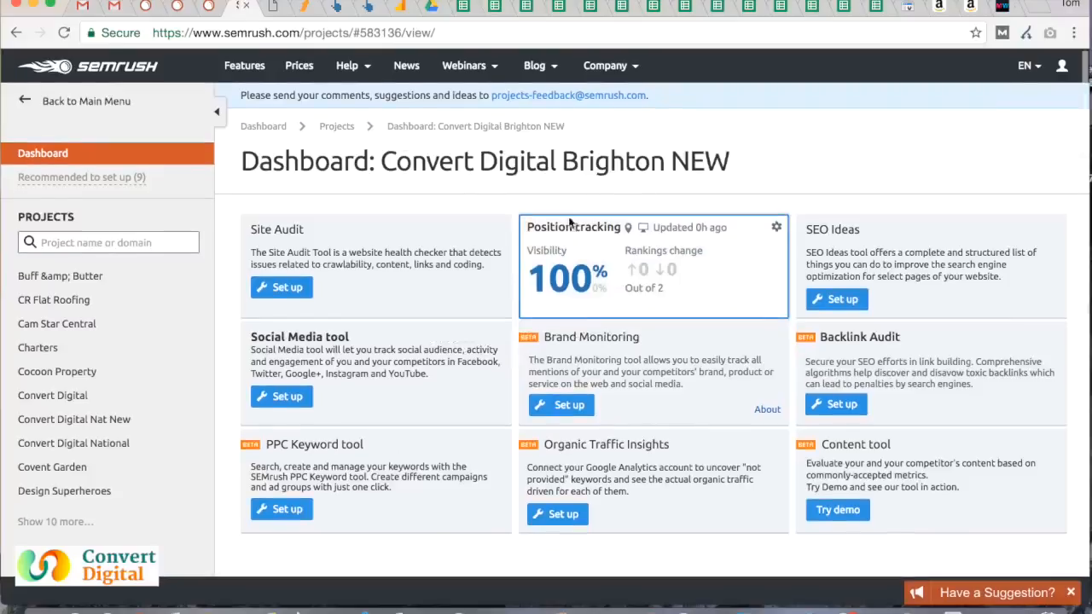
{"action": "left_click", "coordinate": [565, 231]}
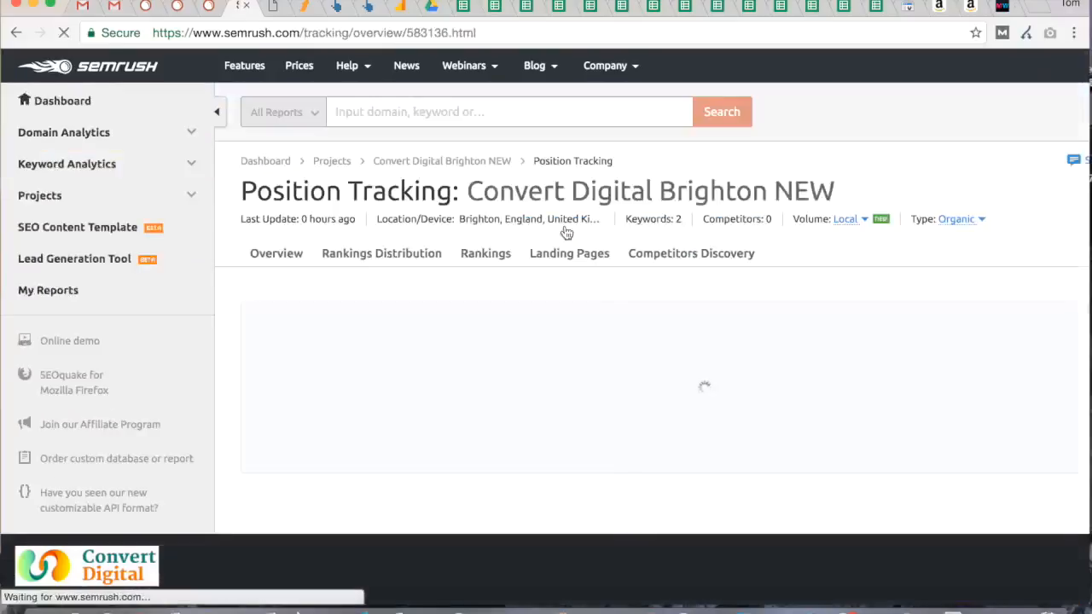
{"action": "left_click", "coordinate": [489, 255]}
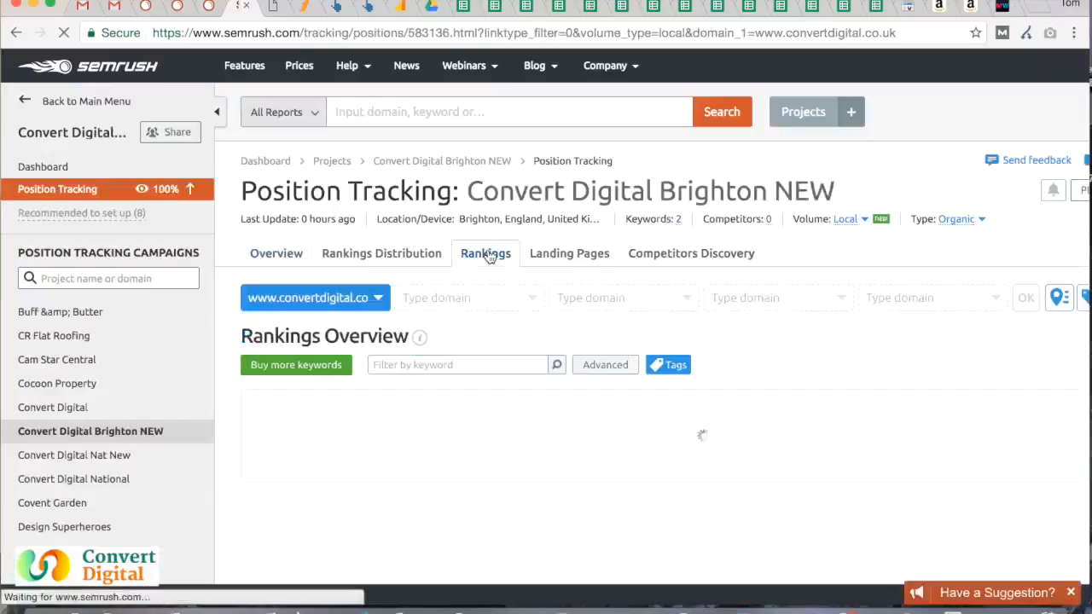
{"action": "scroll", "coordinate": [605, 317], "scroll_direction": "down", "scroll_amount": 1}
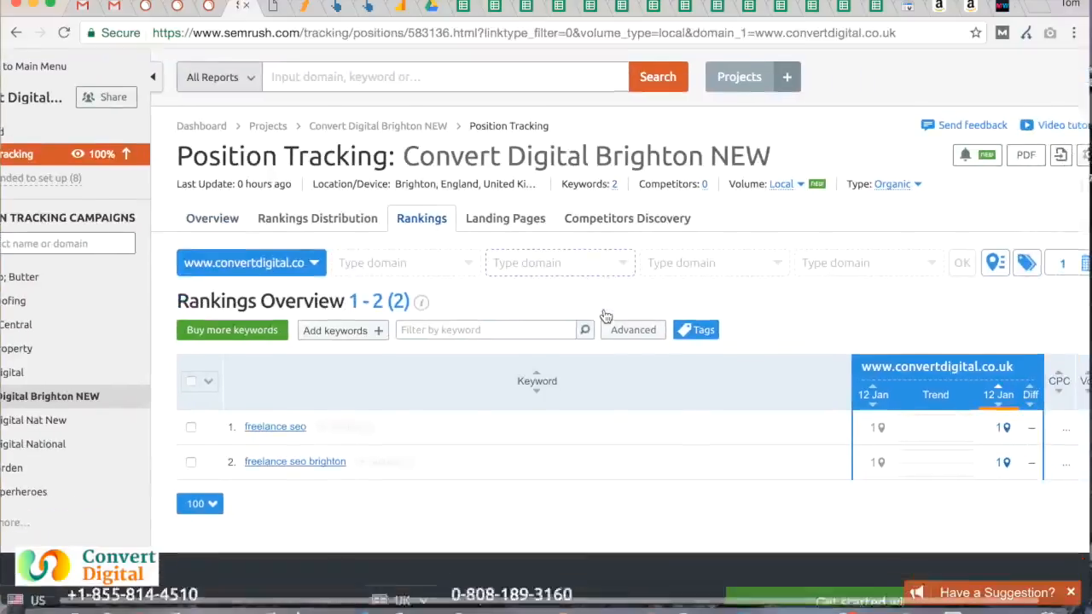
{"action": "scroll", "coordinate": [604, 314], "scroll_direction": "right", "scroll_amount": 2}
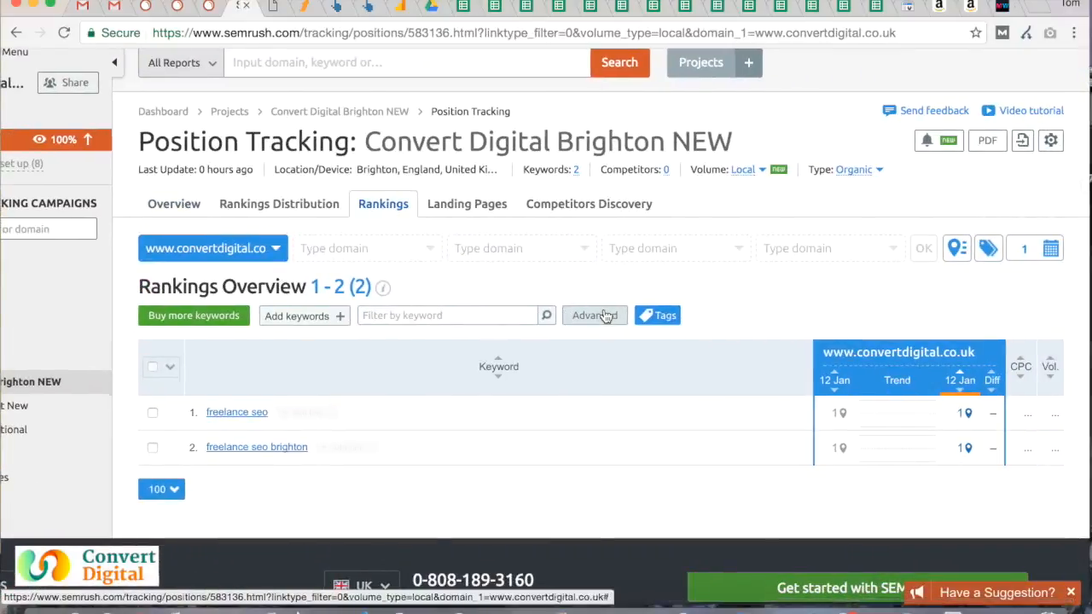
Check the 12 January ranking details for "freelance seo" and open its SERP snapshot.
{"action": "mouse_move", "coordinate": [835, 398]}
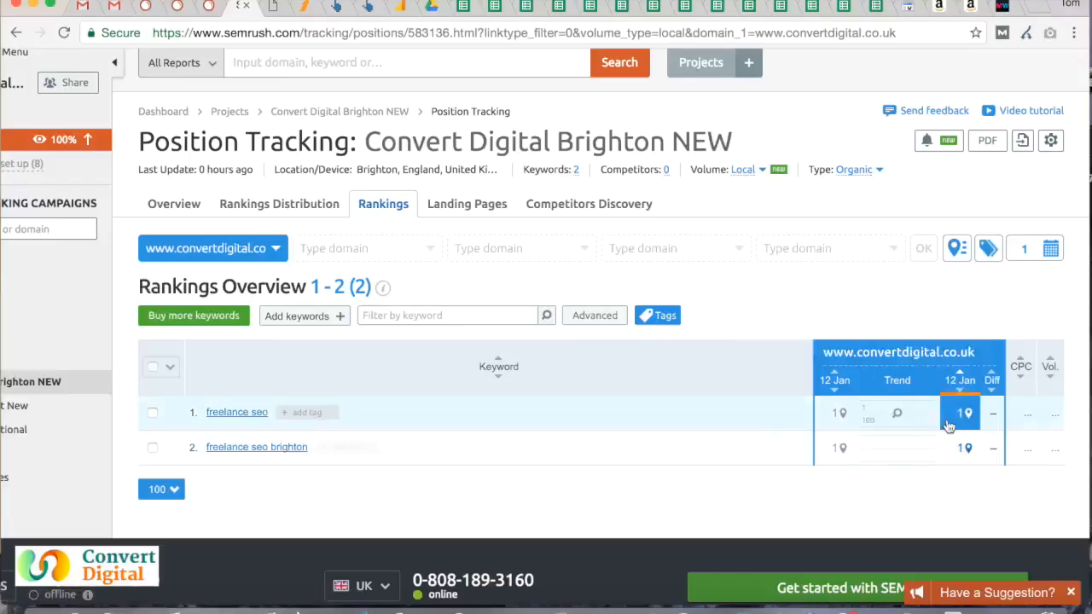
{"action": "mouse_move", "coordinate": [949, 427]}
{"action": "scroll", "coordinate": [951, 427], "scroll_direction": "down", "scroll_amount": 1}
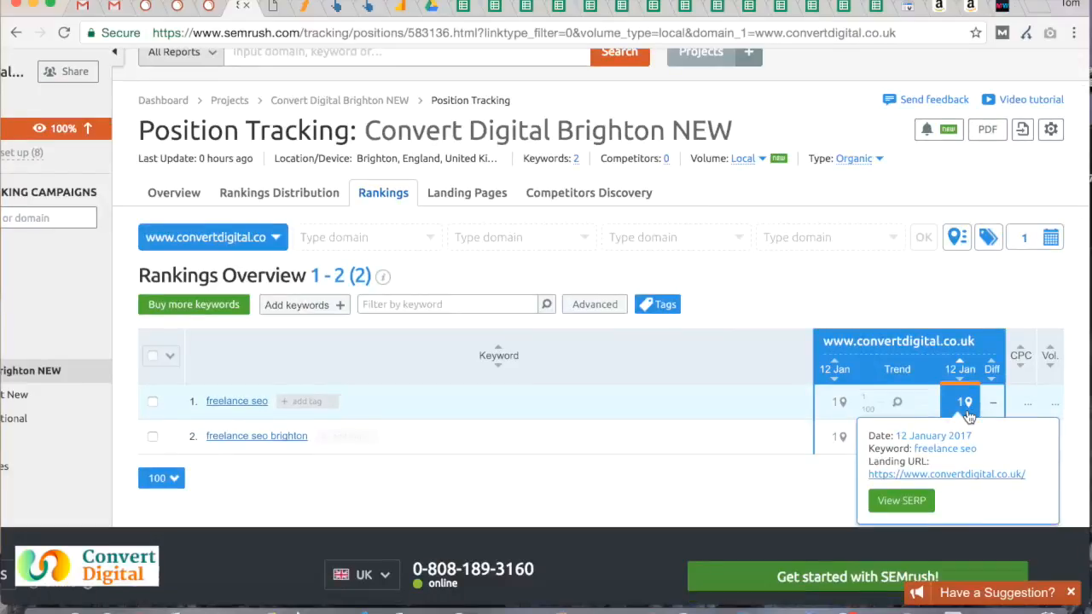
{"action": "scroll", "coordinate": [968, 416], "scroll_direction": "down", "scroll_amount": 1}
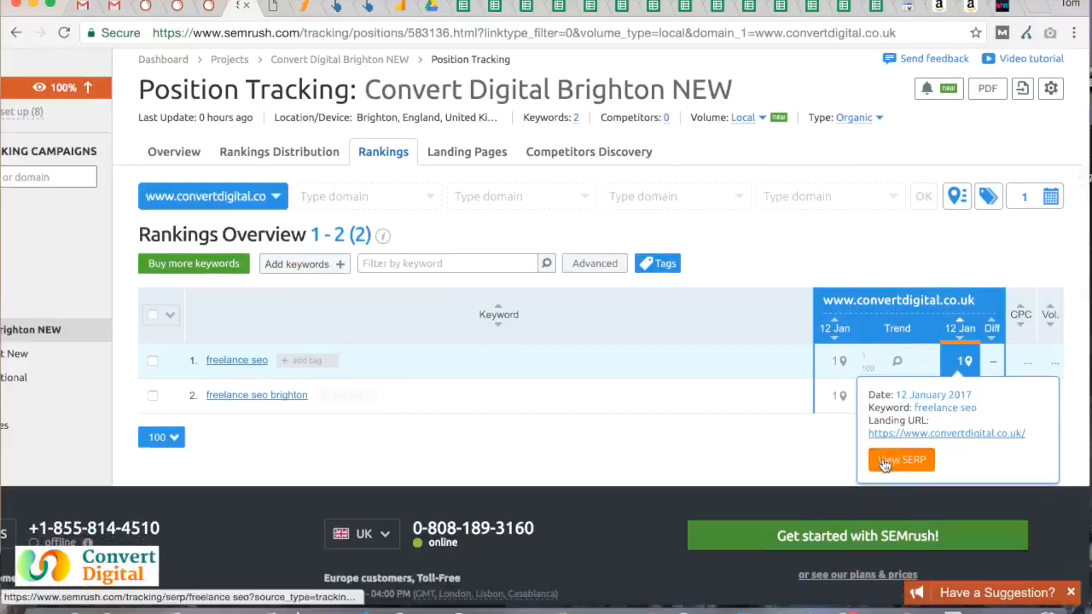
{"action": "left_click", "coordinate": [887, 465]}
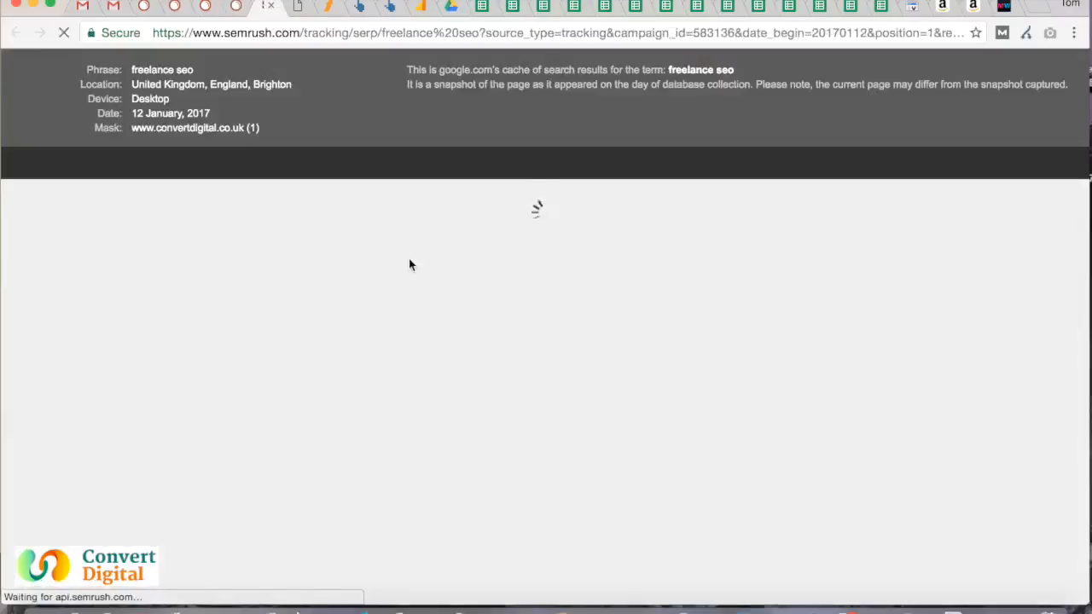
Examine the Convert Digital local and organic listings in the snapshot, along with the searched phrase and its location.
{"action": "scroll", "coordinate": [409, 265], "scroll_direction": "down", "scroll_amount": 5}
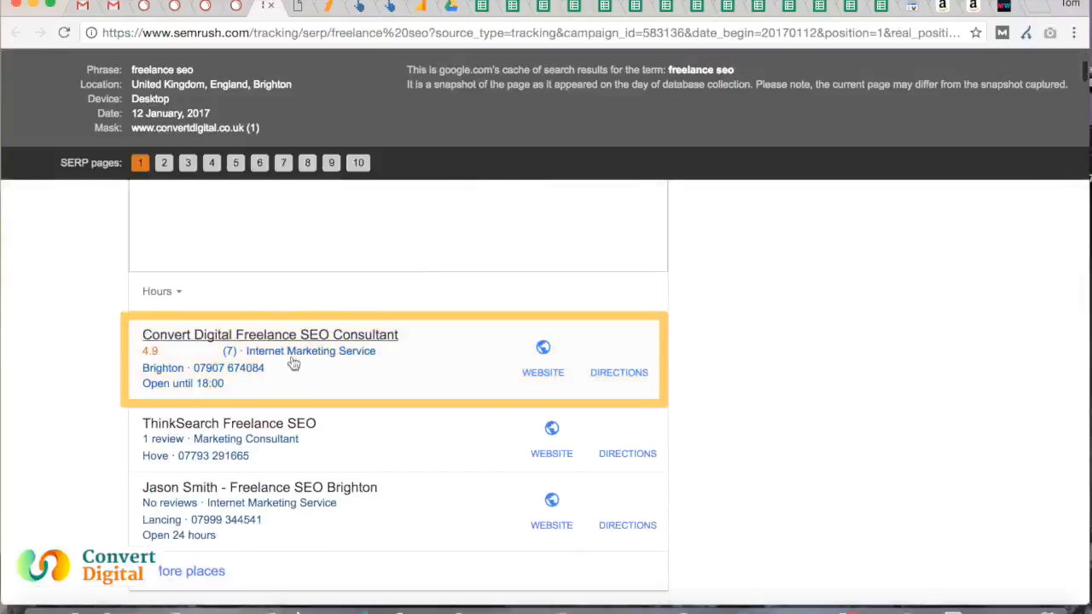
{"action": "scroll", "coordinate": [299, 365], "scroll_direction": "down", "scroll_amount": 5}
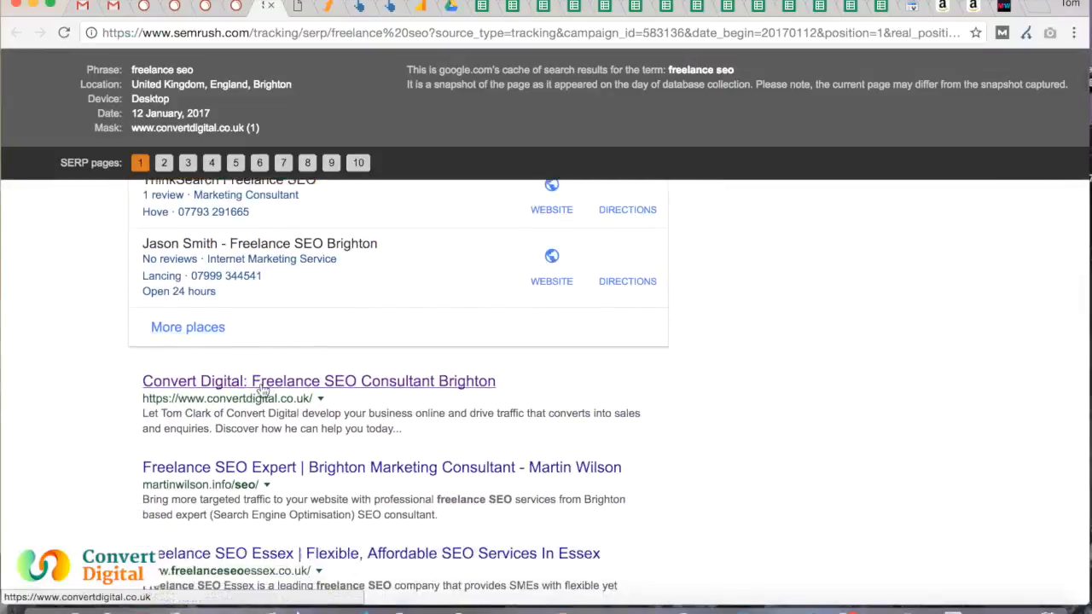
{"action": "scroll", "coordinate": [263, 390], "scroll_direction": "up", "scroll_amount": 2}
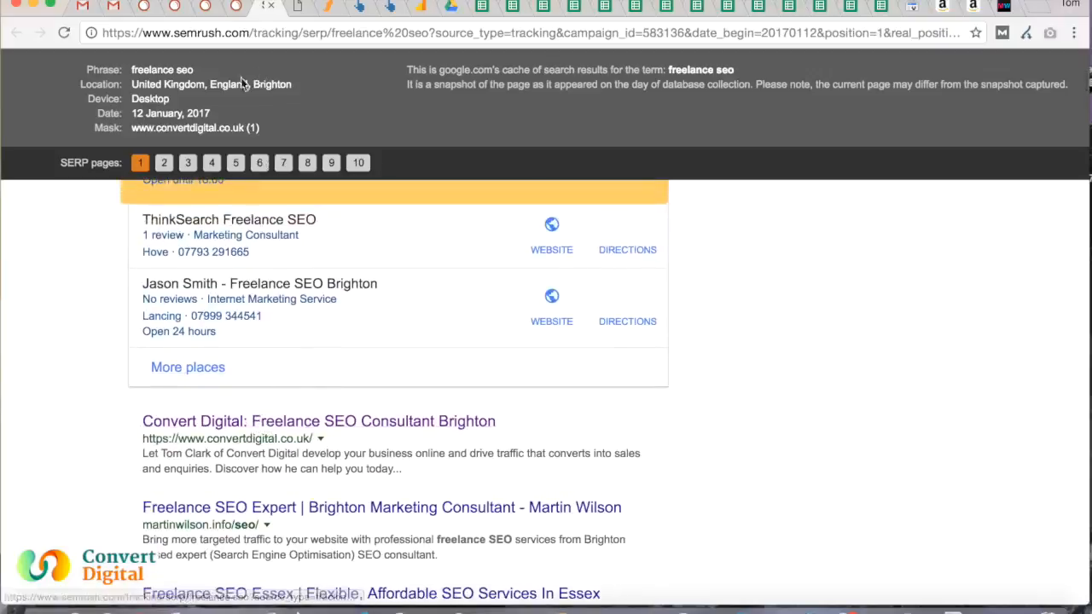
{"action": "left_click_drag", "start_coordinate": [193, 70], "coordinate": [134, 69]}
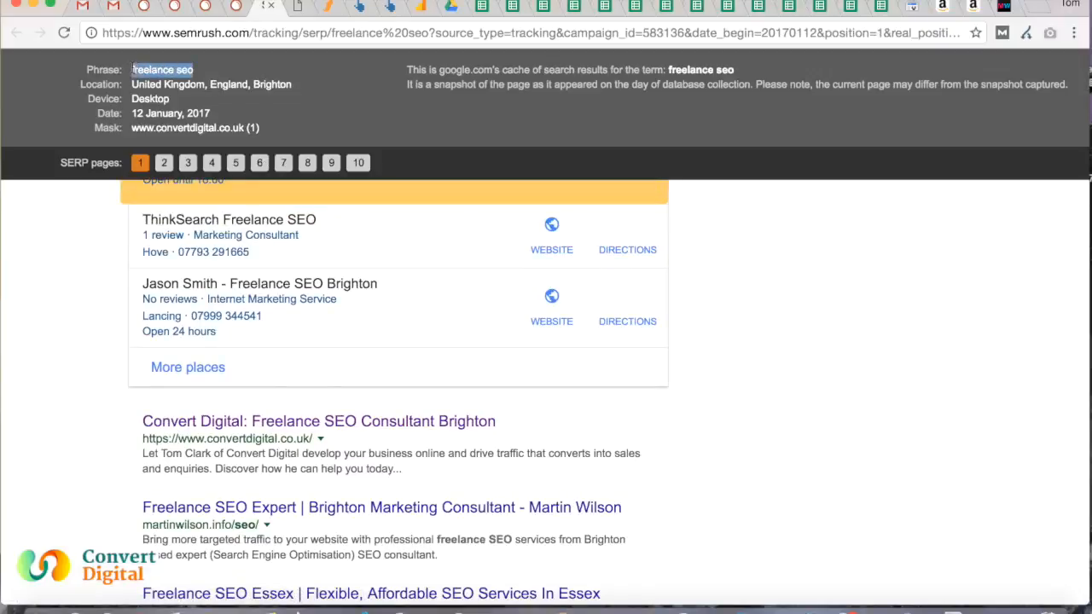
{"action": "left_click", "coordinate": [108, 305]}
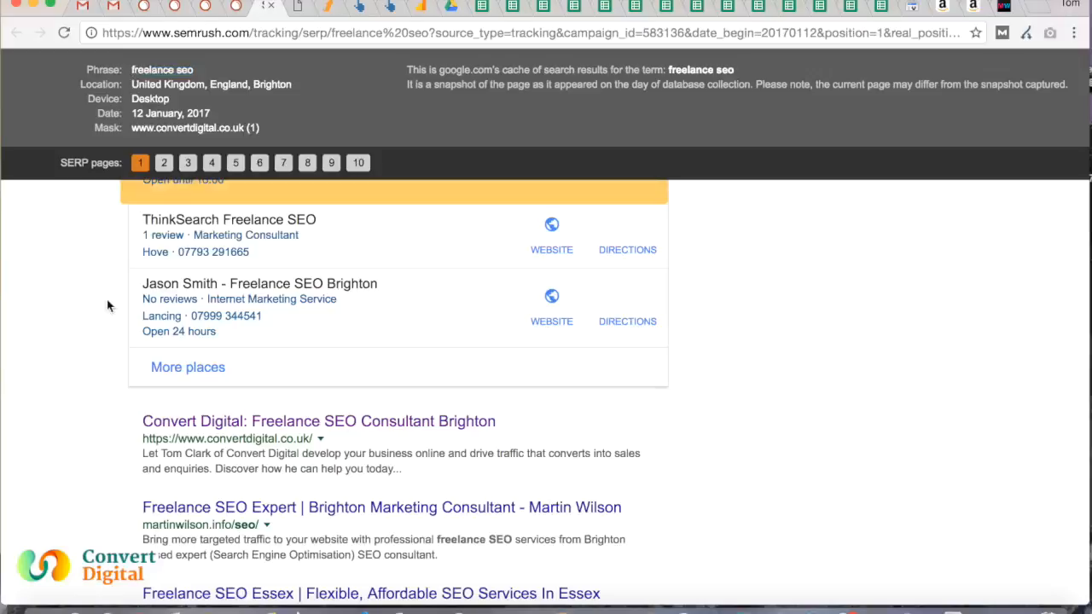
Close the SERP snapshot and go from the Brighton rankings to the list of all projects.
{"action": "scroll", "coordinate": [107, 305], "scroll_direction": "up", "scroll_amount": 1}
{"action": "scroll", "coordinate": [108, 306], "scroll_direction": "up", "scroll_amount": 1}
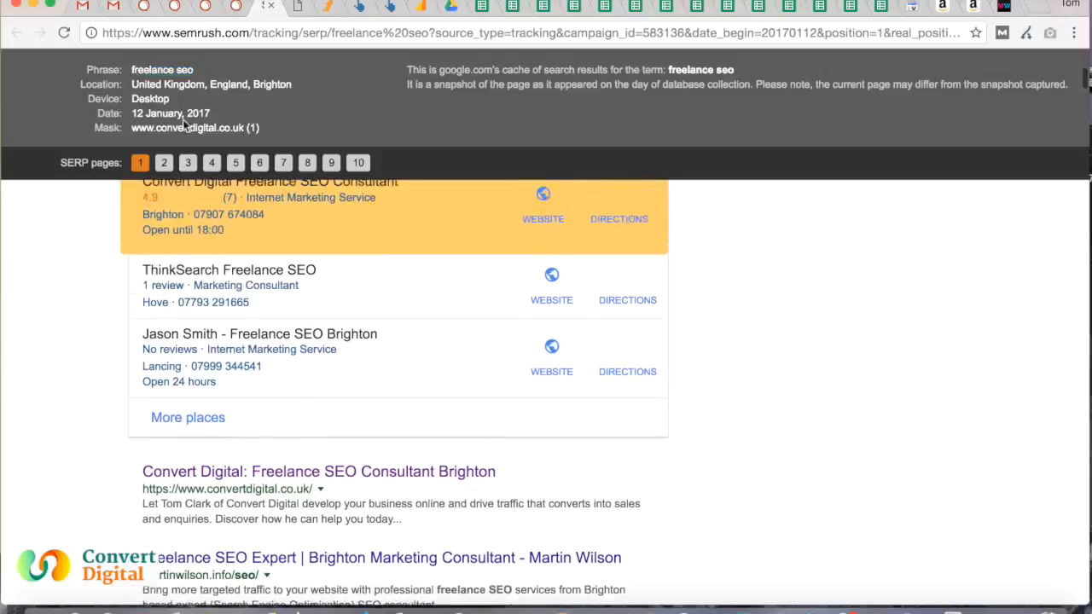
{"action": "left_click", "coordinate": [271, 7]}
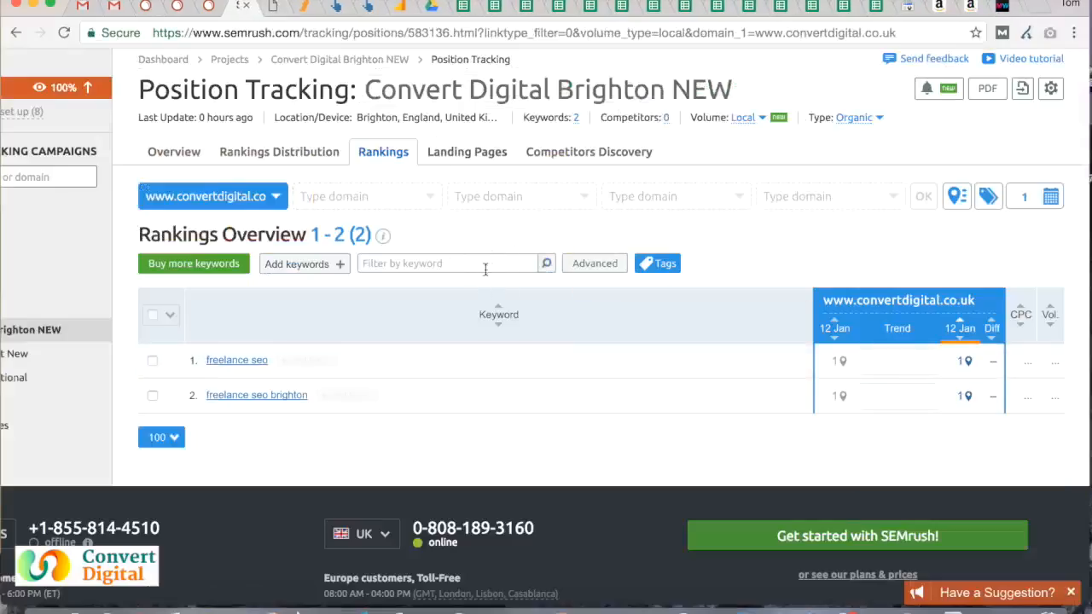
{"action": "scroll", "coordinate": [488, 240], "scroll_direction": "up", "scroll_amount": 1}
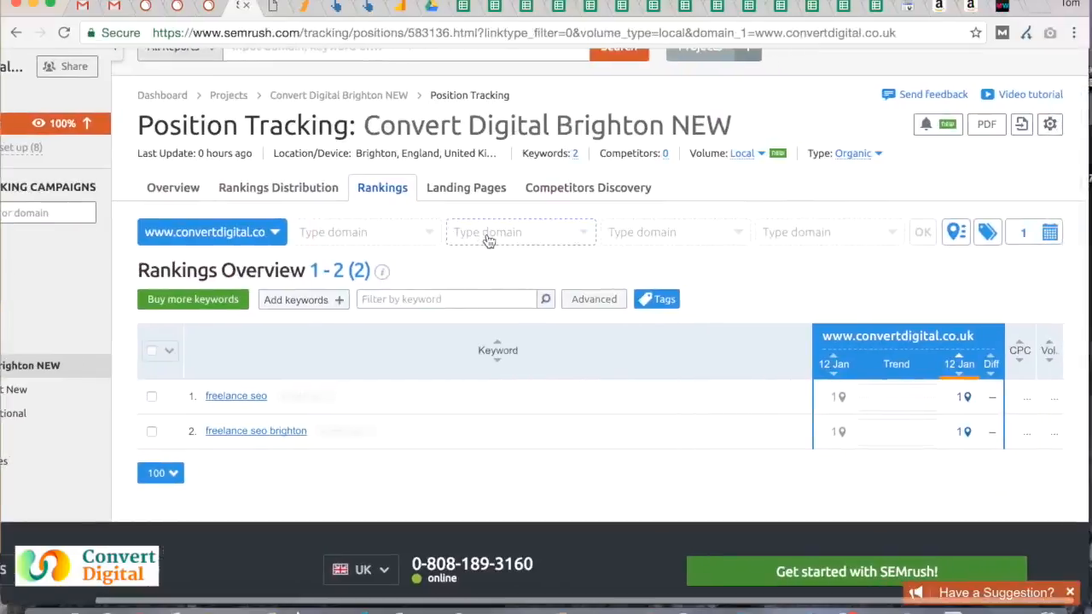
{"action": "scroll", "coordinate": [435, 224], "scroll_direction": "left", "scroll_amount": 3}
{"action": "scroll", "coordinate": [434, 224], "scroll_direction": "up", "scroll_amount": 1}
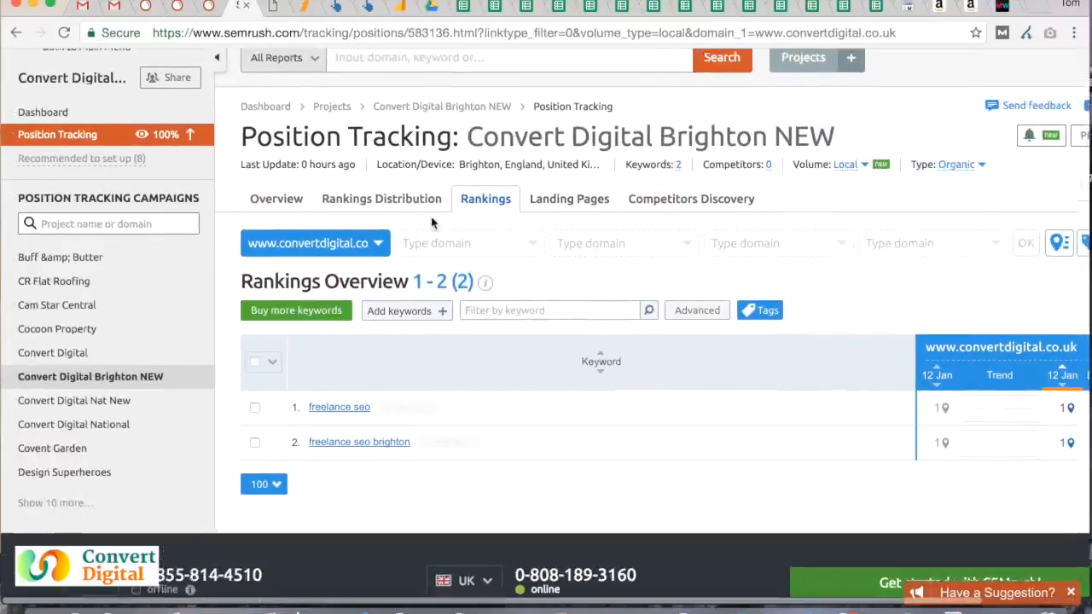
{"action": "scroll", "coordinate": [353, 185], "scroll_direction": "up", "scroll_amount": 1}
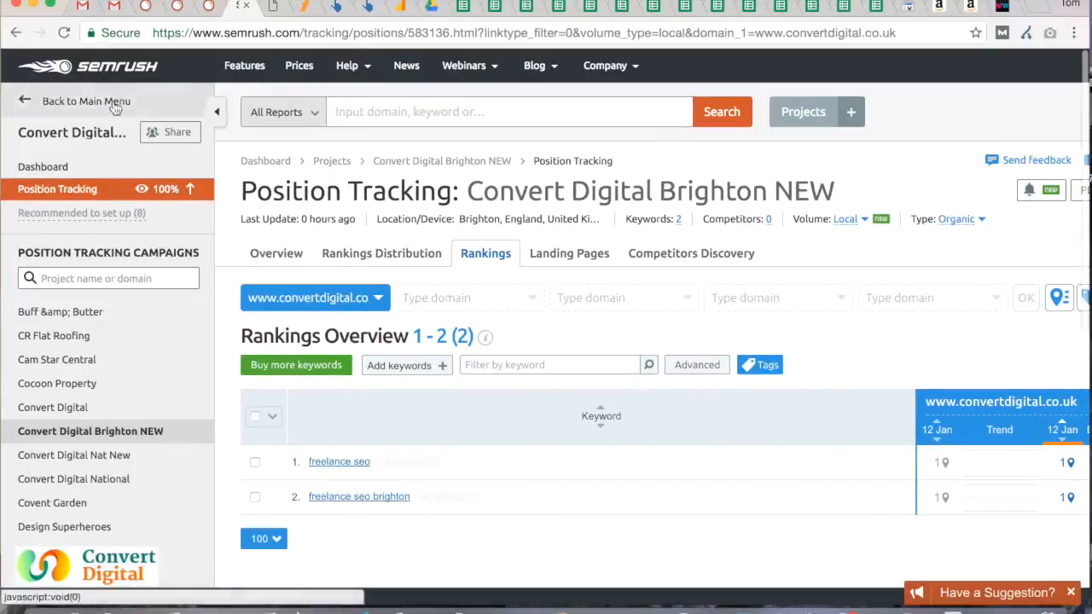
{"action": "left_click", "coordinate": [331, 164]}
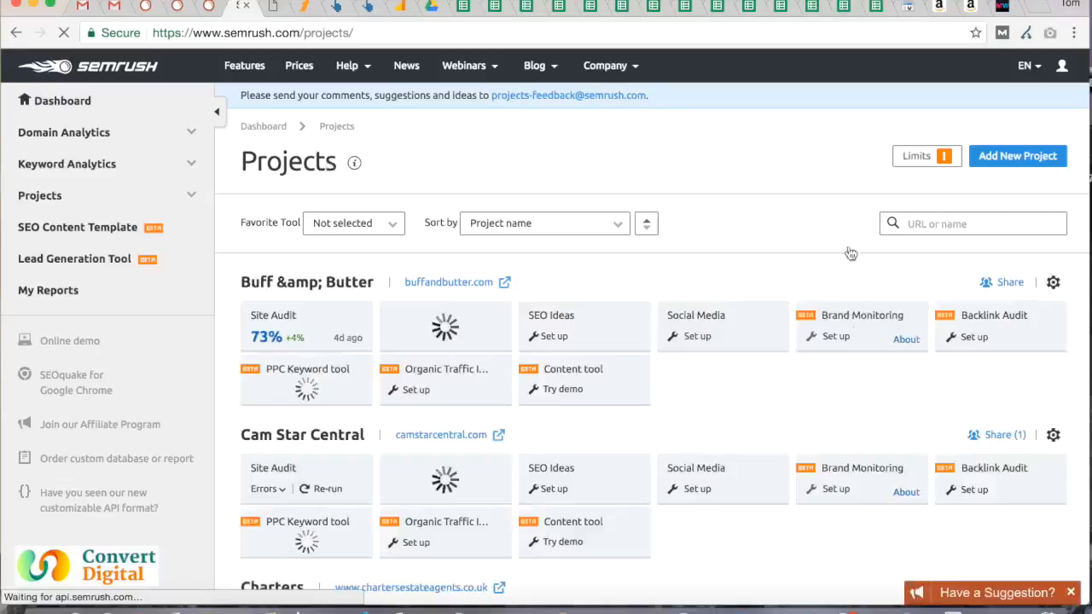
Filter the projects by "convert" and check the position tracking status of the Convert Digital Nat New project.
{"action": "left_click", "coordinate": [966, 223]}
{"action": "type", "text": "convert"}
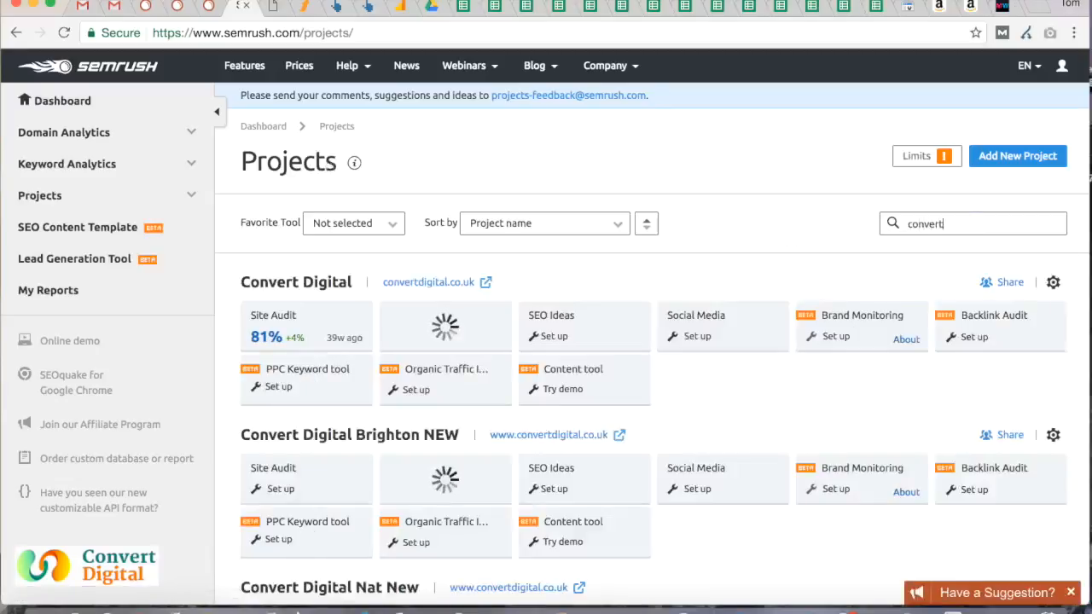
{"action": "scroll", "coordinate": [589, 345], "scroll_direction": "down", "scroll_amount": 3}
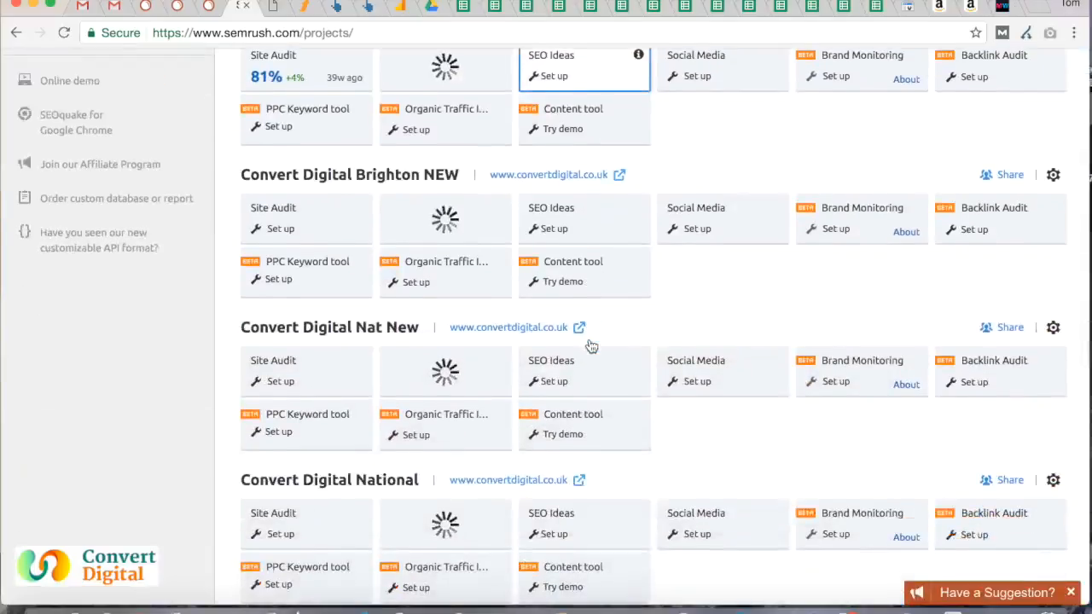
{"action": "scroll", "coordinate": [590, 346], "scroll_direction": "down", "scroll_amount": 1}
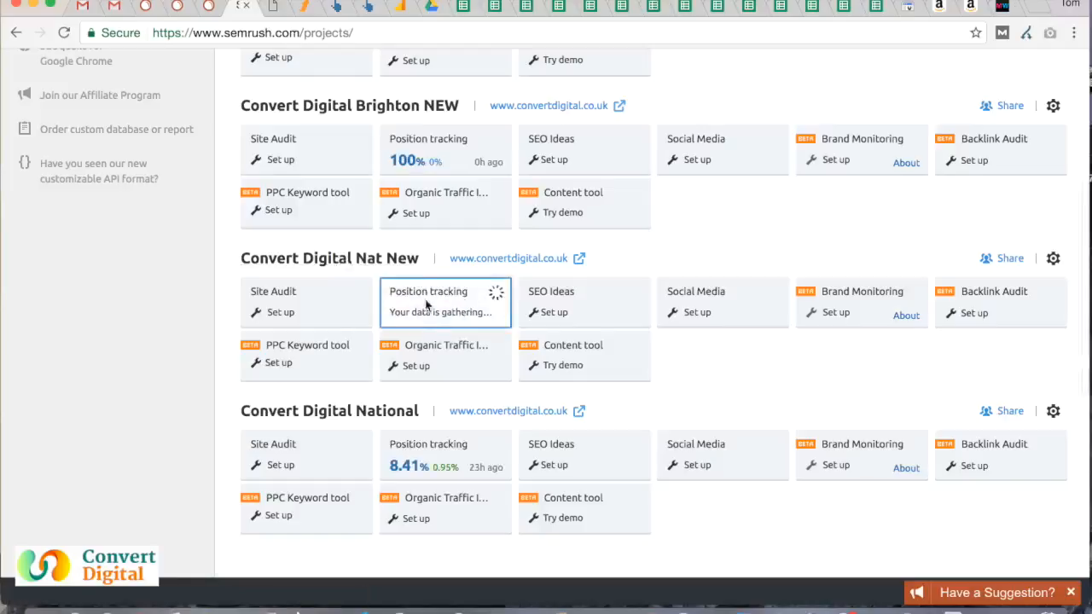
{"action": "scroll", "coordinate": [443, 305], "scroll_direction": "up", "scroll_amount": 1}
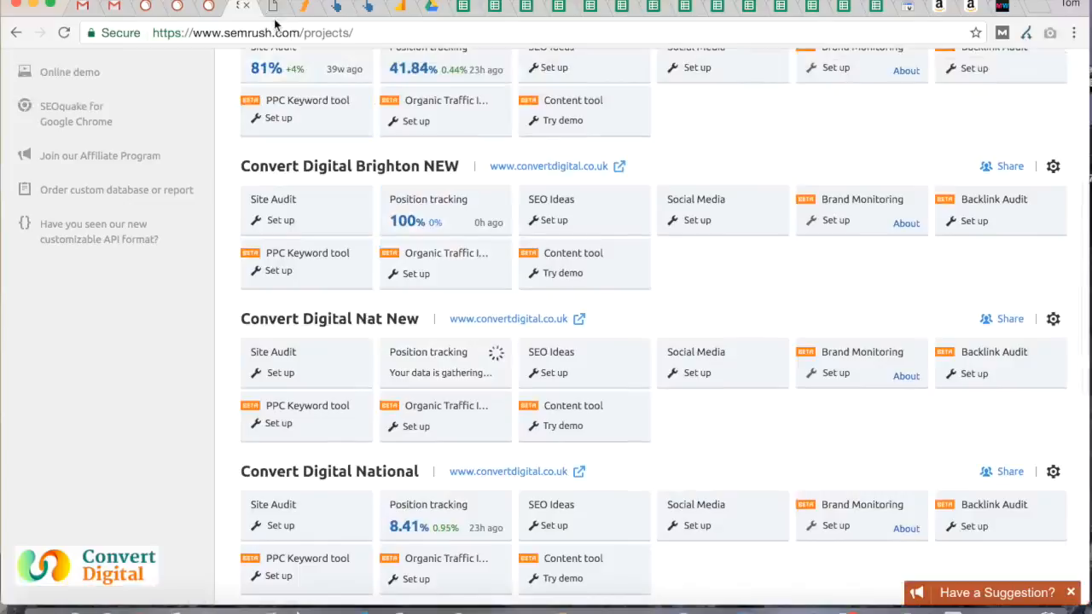
Glance at the Convert Digital National keyword rankings and open the position tracking rankings of the Convert Digital Brighton NEW project.
{"action": "left_click", "coordinate": [213, 12]}
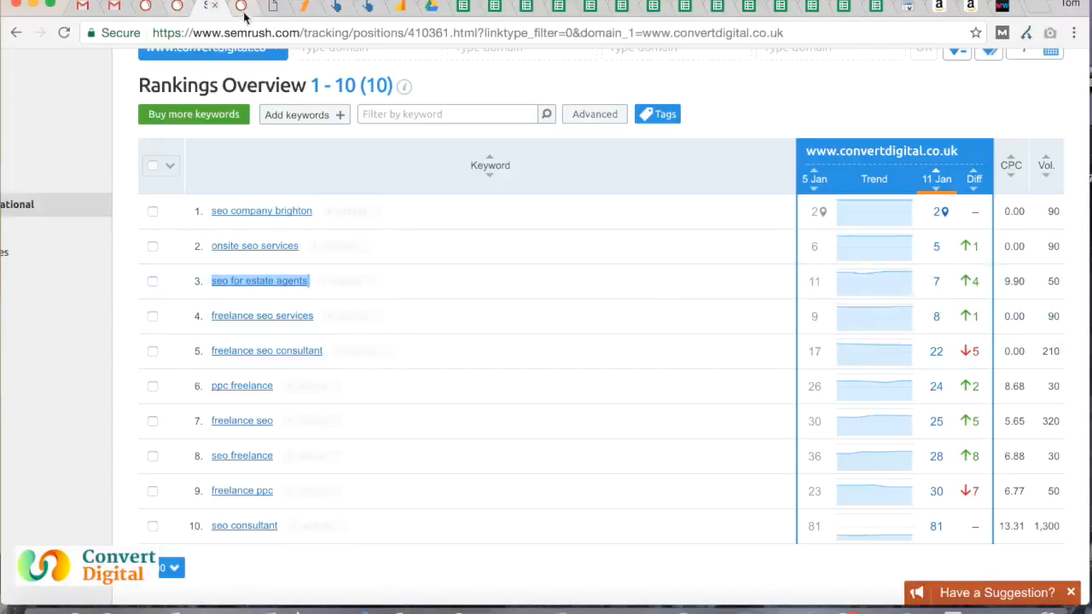
{"action": "left_click", "coordinate": [243, 10]}
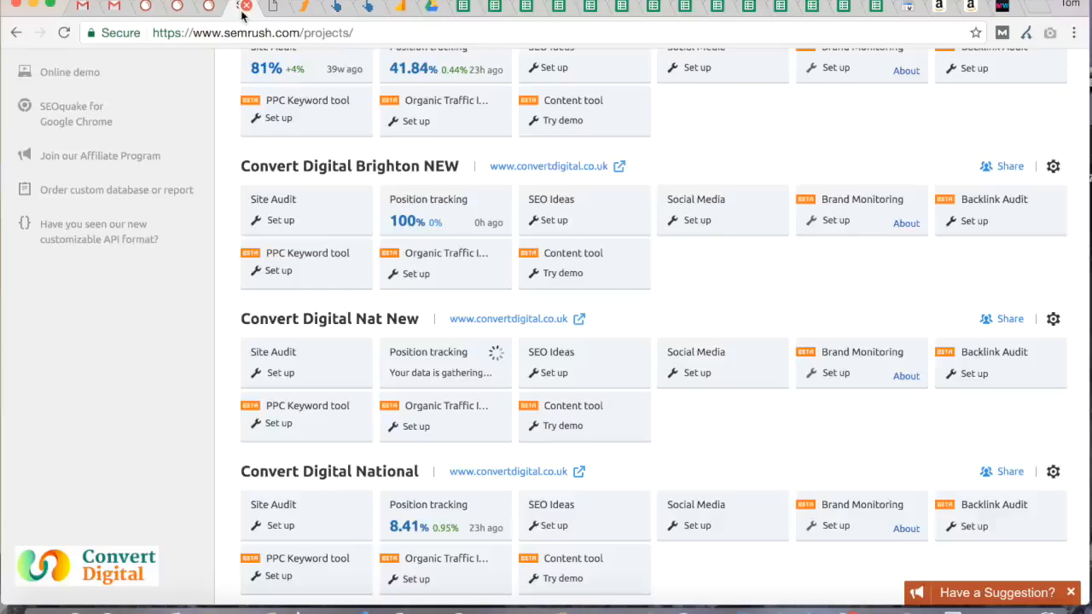
{"action": "left_click", "coordinate": [427, 210]}
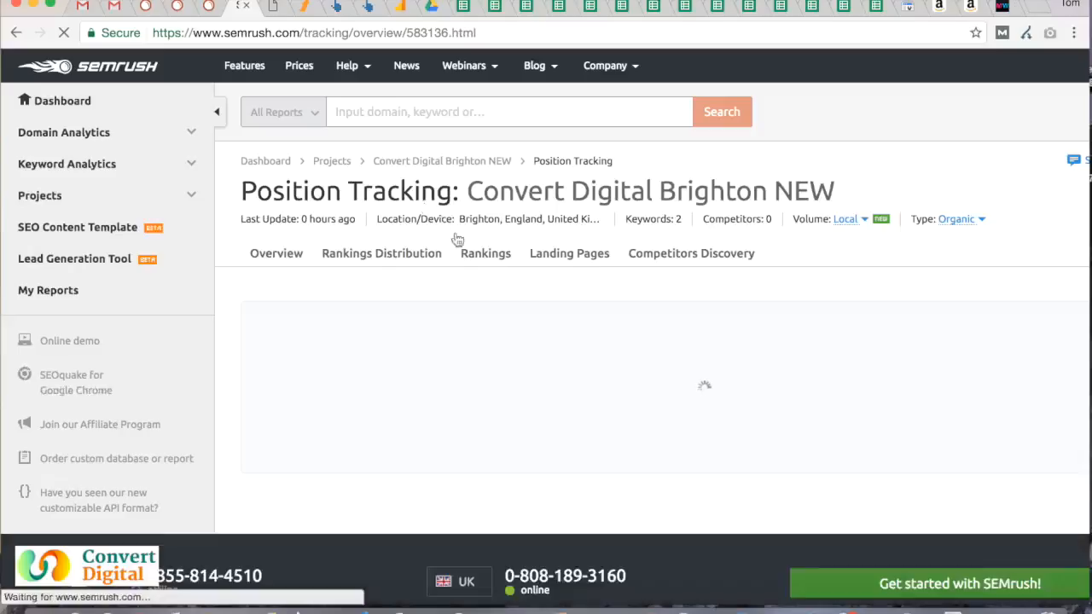
{"action": "left_click", "coordinate": [473, 256]}
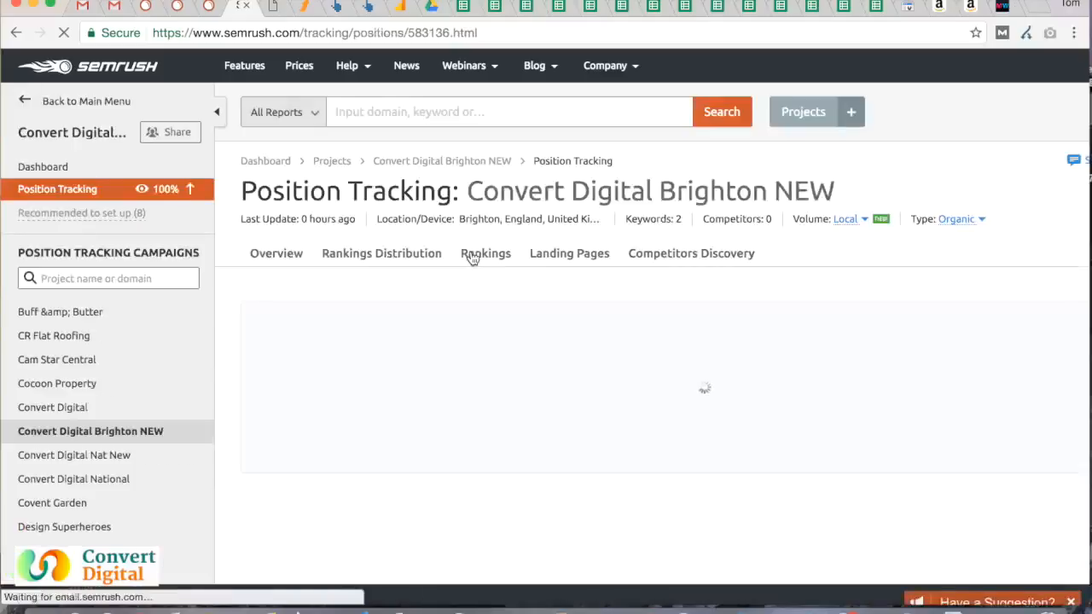
{"action": "scroll", "coordinate": [949, 461], "scroll_direction": "right", "scroll_amount": 3}
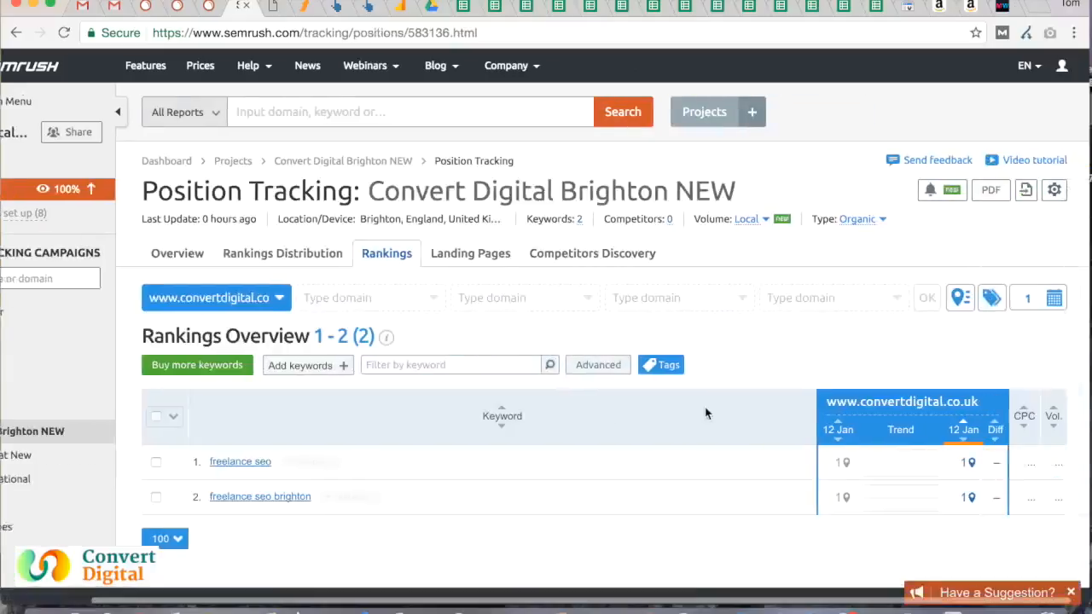
Open the 12 January SERP snapshot for "freelance seo" and compare Convert Digital's highlighted local listing with its organic listing.
{"action": "left_click", "coordinate": [956, 472]}
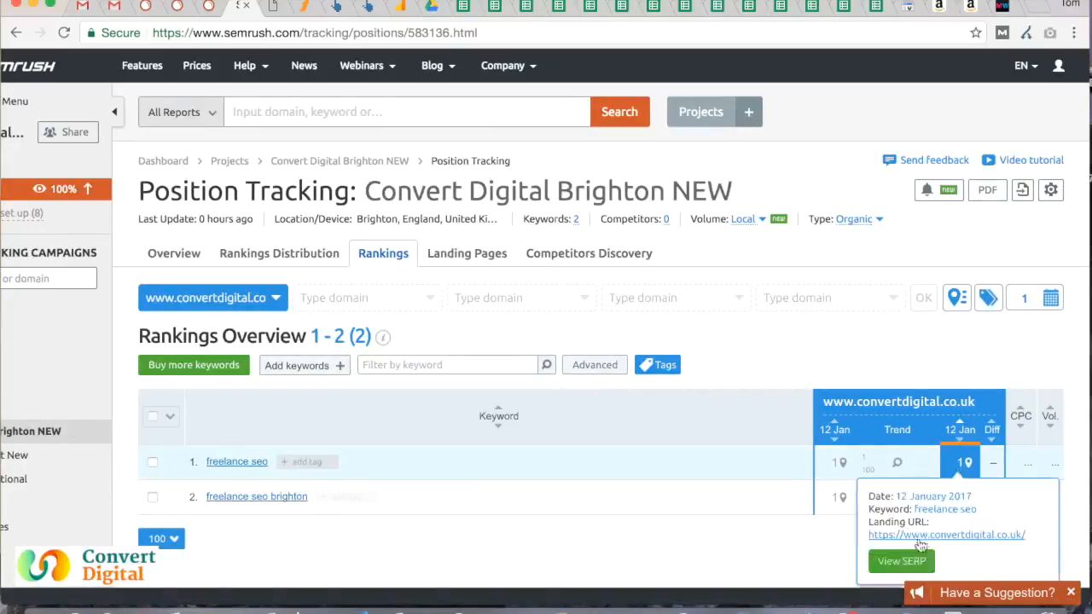
{"action": "left_click", "coordinate": [902, 563]}
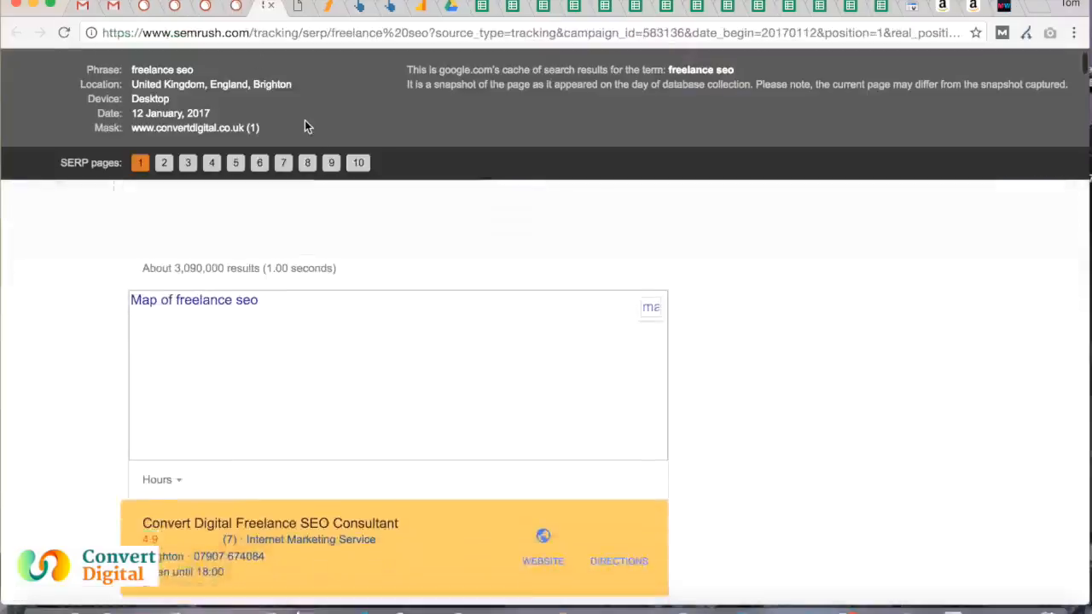
{"action": "scroll", "coordinate": [268, 401], "scroll_direction": "down", "scroll_amount": 5}
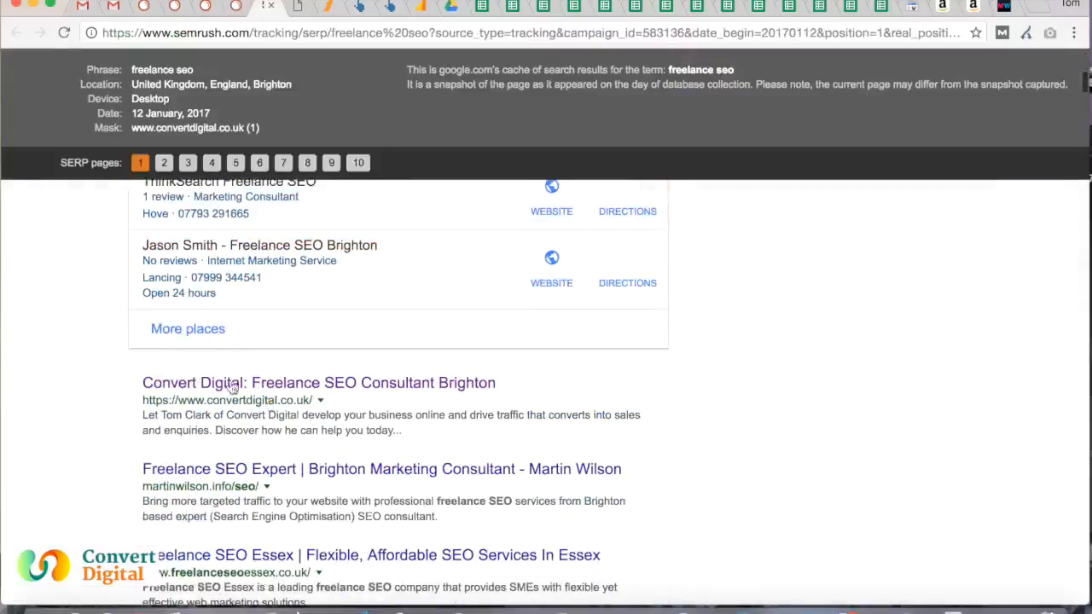
{"action": "scroll", "coordinate": [273, 341], "scroll_direction": "up", "scroll_amount": 3}
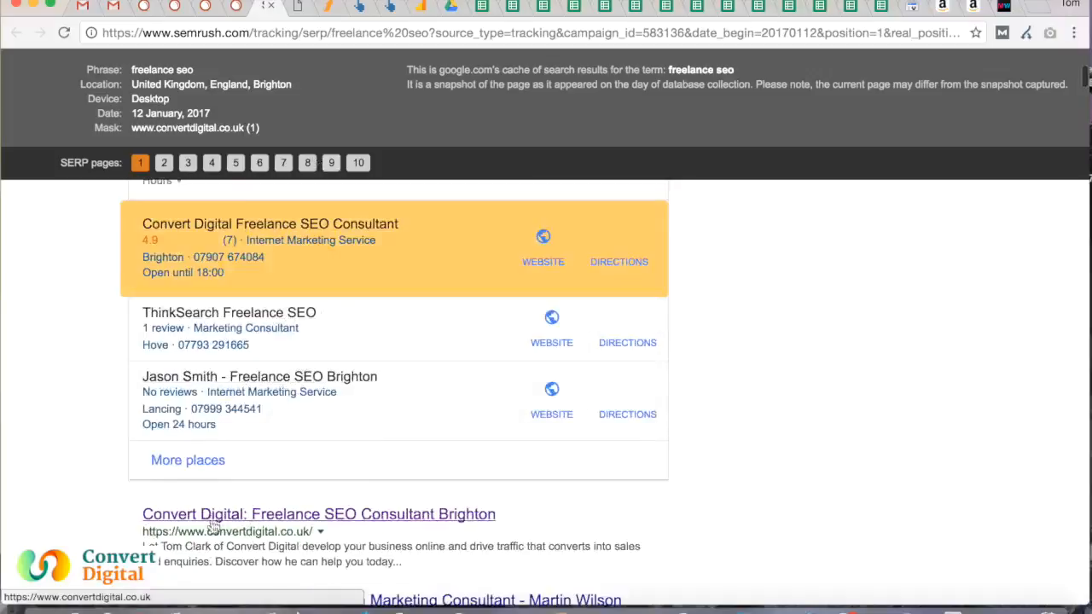
Return to the Convert Digital Brighton NEW rankings and review the tracked location and the positions of both keywords.
{"action": "left_click", "coordinate": [232, 15]}
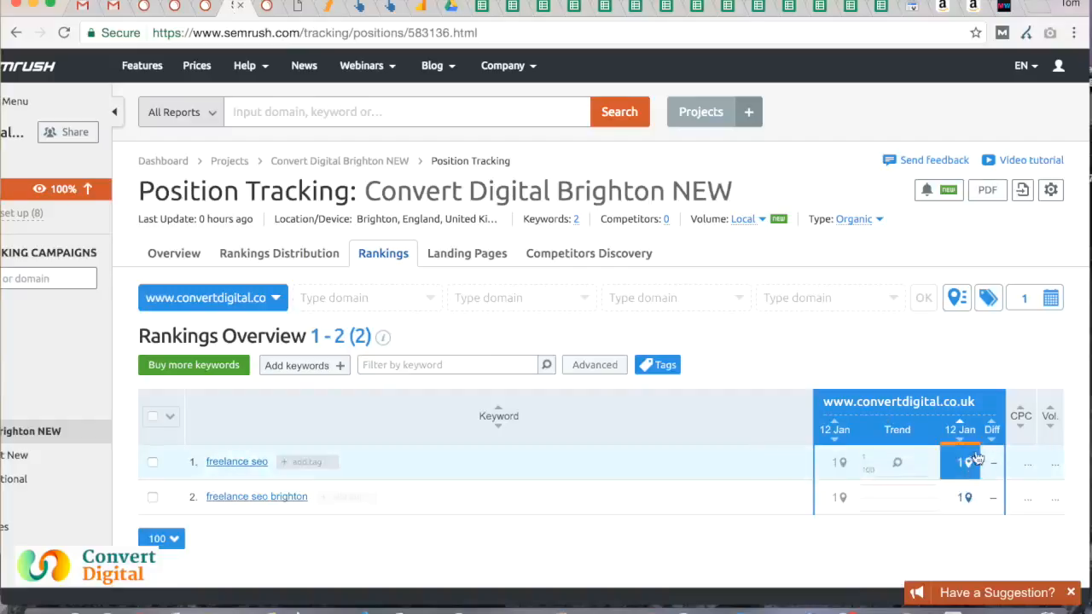
{"action": "left_click", "coordinate": [956, 298]}
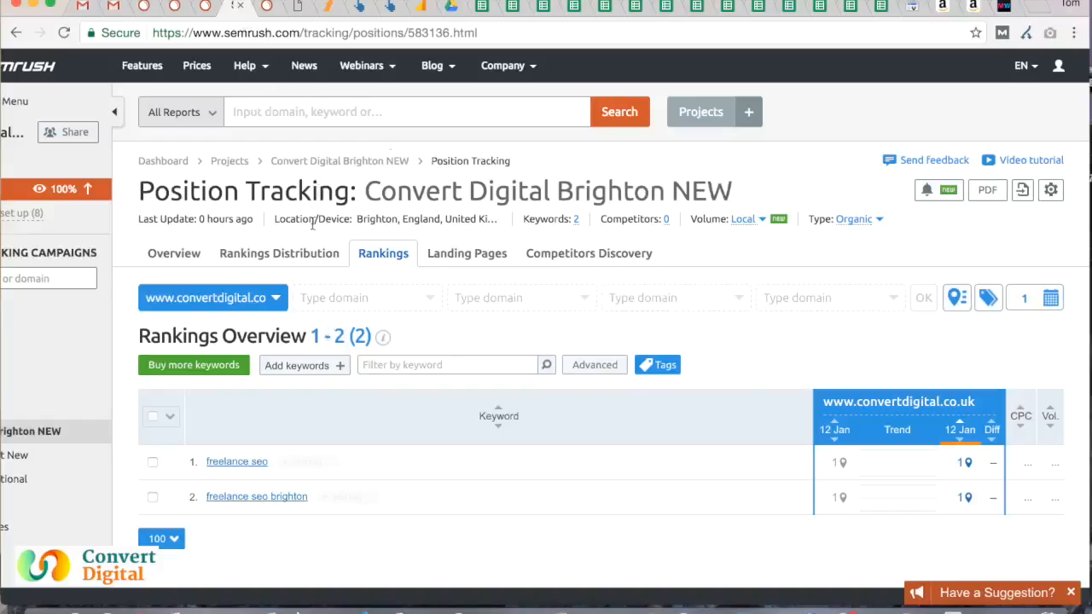
{"action": "scroll", "coordinate": [284, 230], "scroll_direction": "left", "scroll_amount": 2}
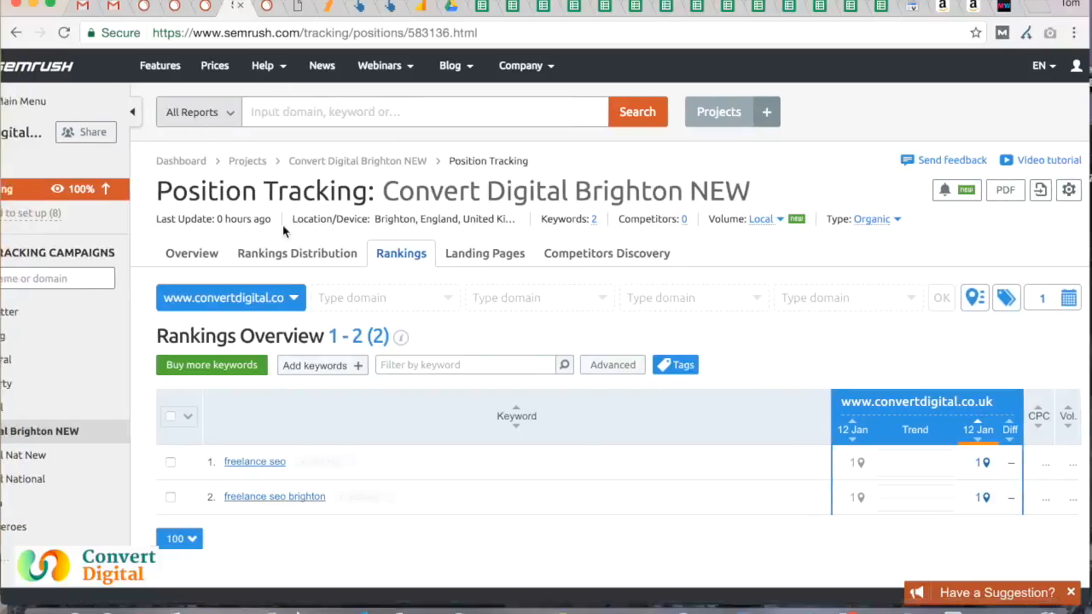
{"action": "scroll", "coordinate": [750, 343], "scroll_direction": "right", "scroll_amount": 2}
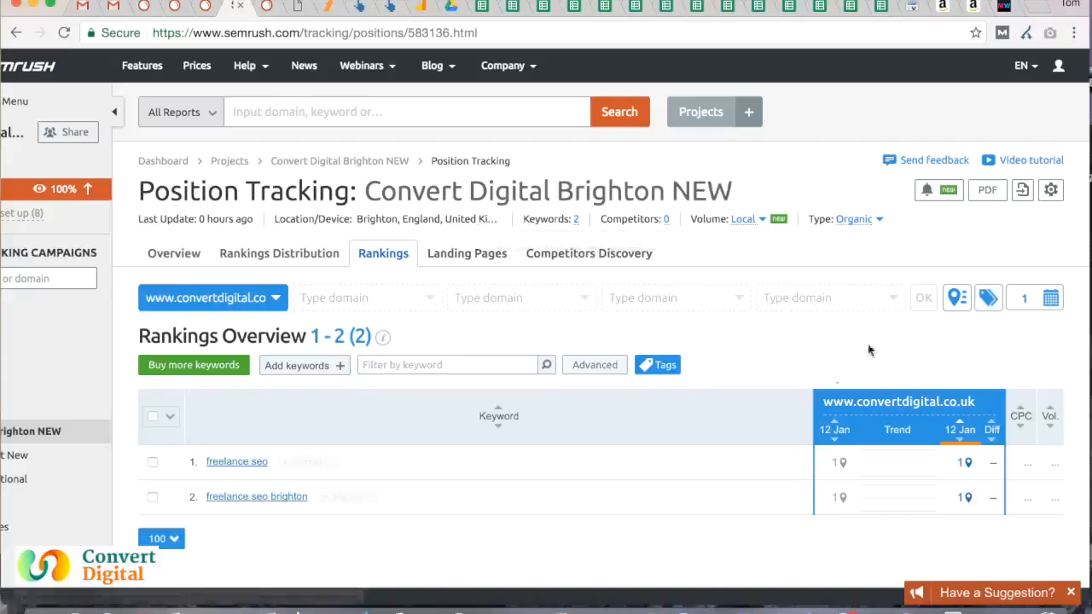
Switch to the Convert Digital National rankings and set their period to the last 90 days.
{"action": "scroll", "coordinate": [681, 337], "scroll_direction": "down", "scroll_amount": 1}
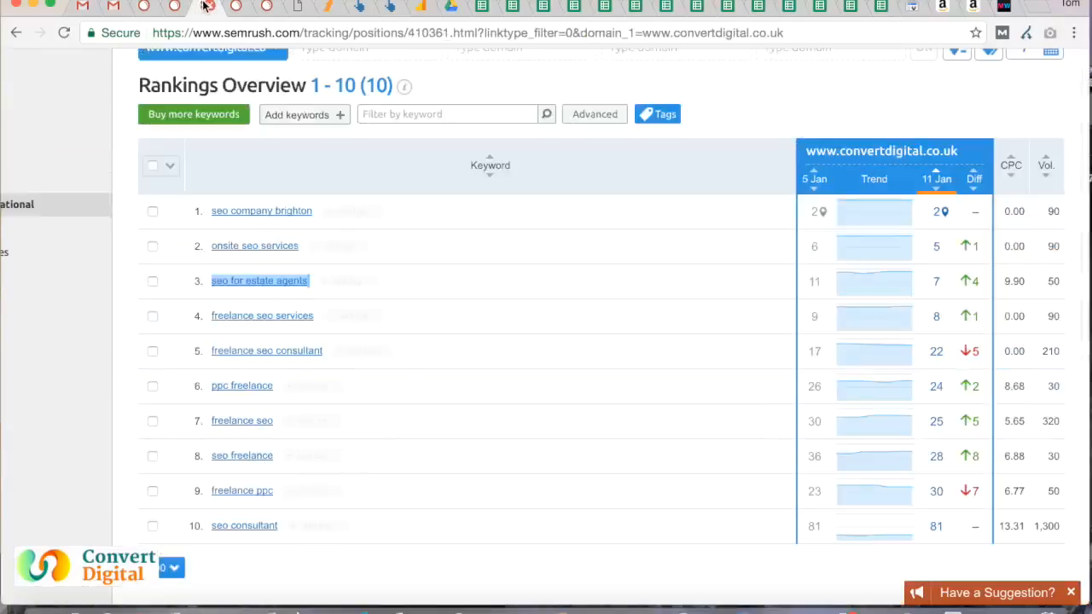
{"action": "scroll", "coordinate": [504, 248], "scroll_direction": "up", "scroll_amount": 5}
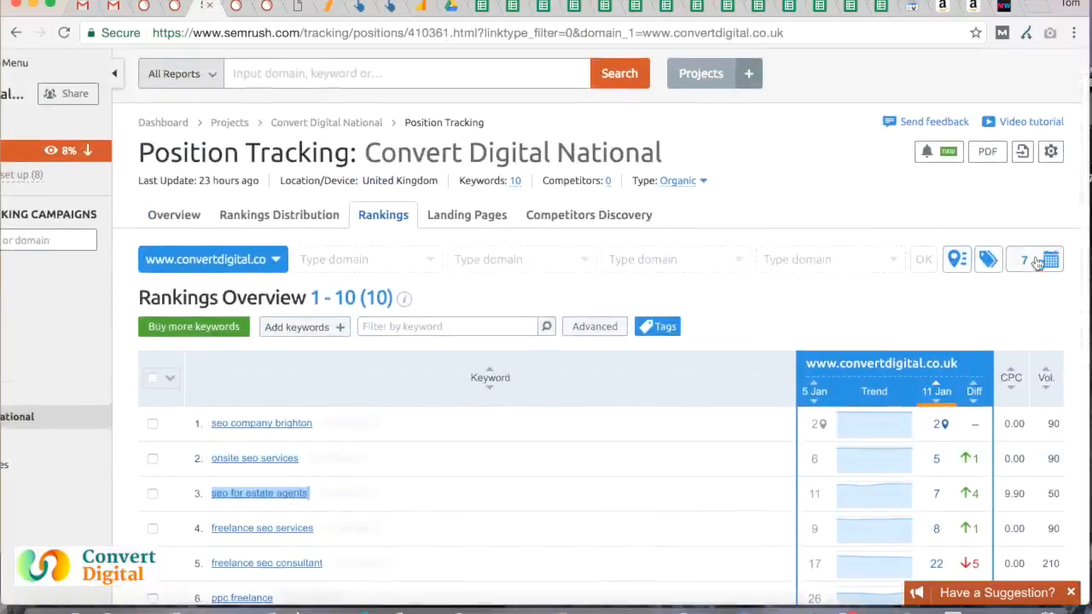
{"action": "left_click", "coordinate": [1025, 261]}
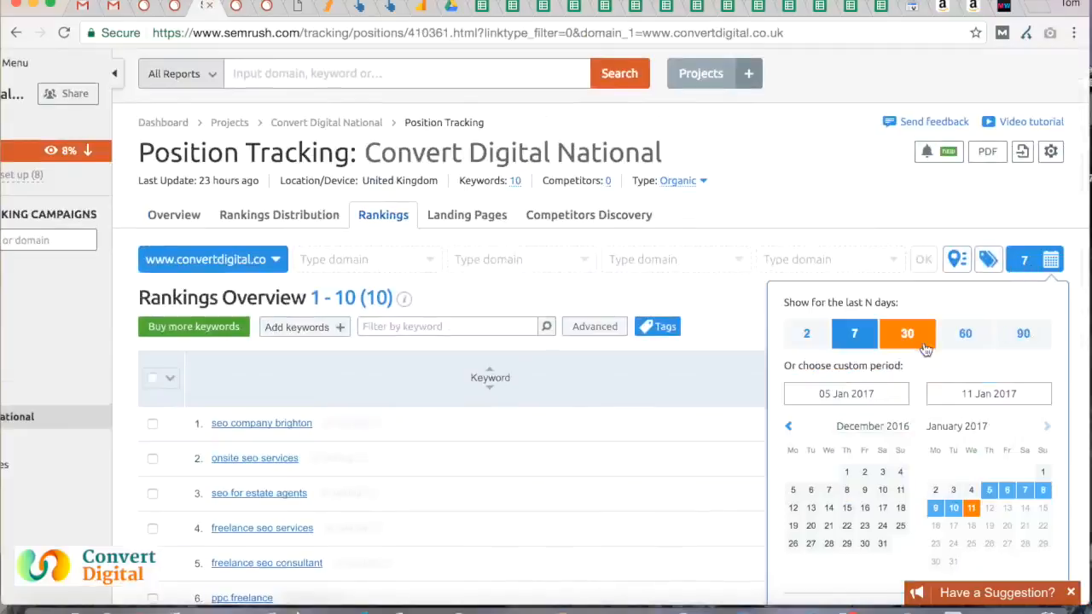
{"action": "left_click", "coordinate": [1024, 334]}
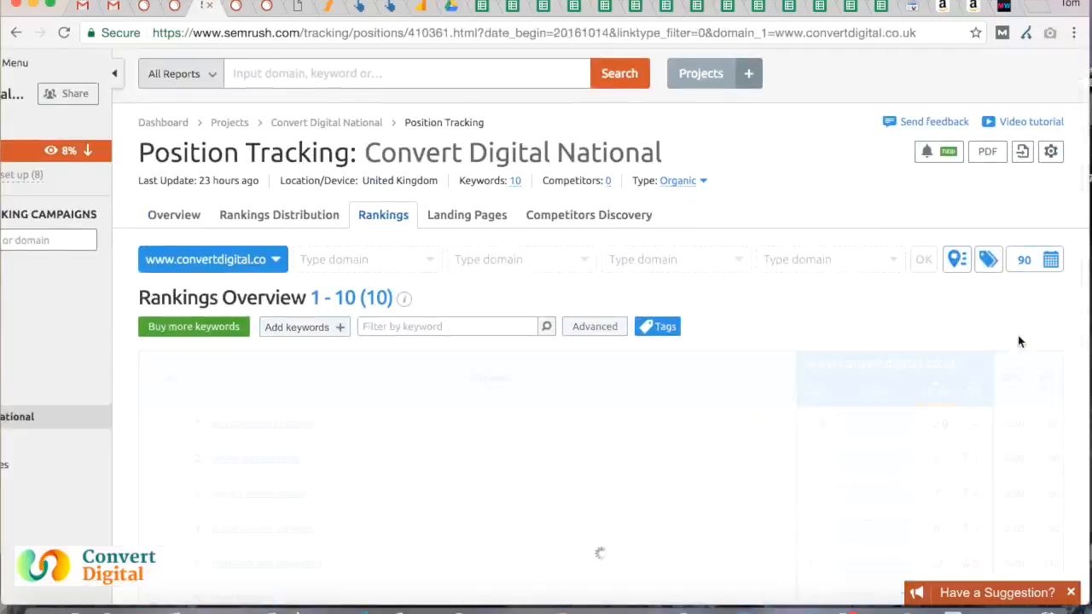
Review the national keywords' position changes and trends between 14 October and 11 January.
{"action": "mouse_move", "coordinate": [815, 435]}
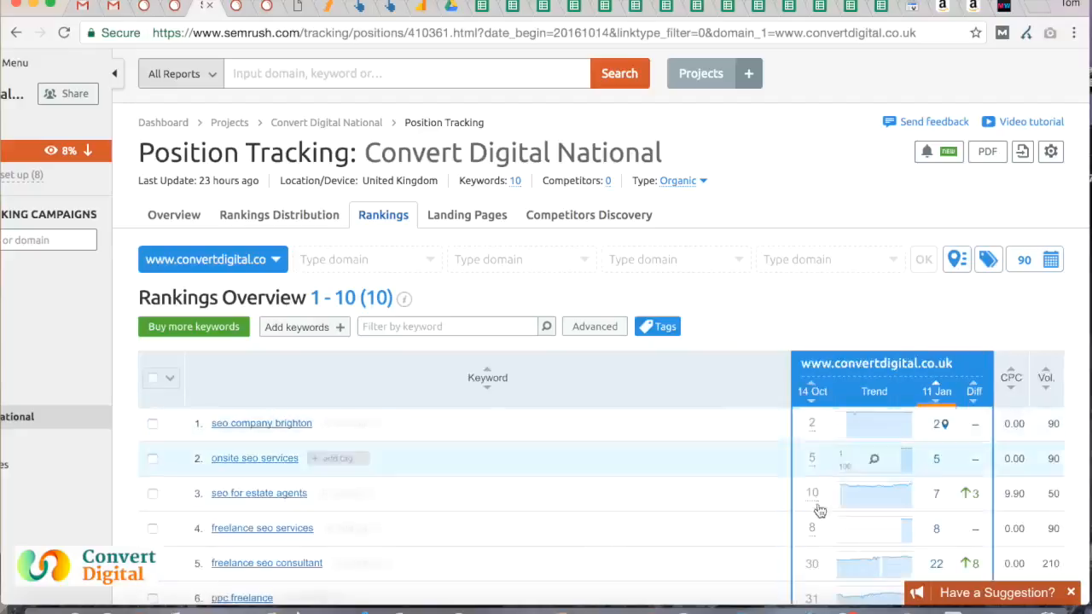
{"action": "scroll", "coordinate": [817, 509], "scroll_direction": "down", "scroll_amount": 2}
{"action": "scroll", "coordinate": [815, 512], "scroll_direction": "down", "scroll_amount": 1}
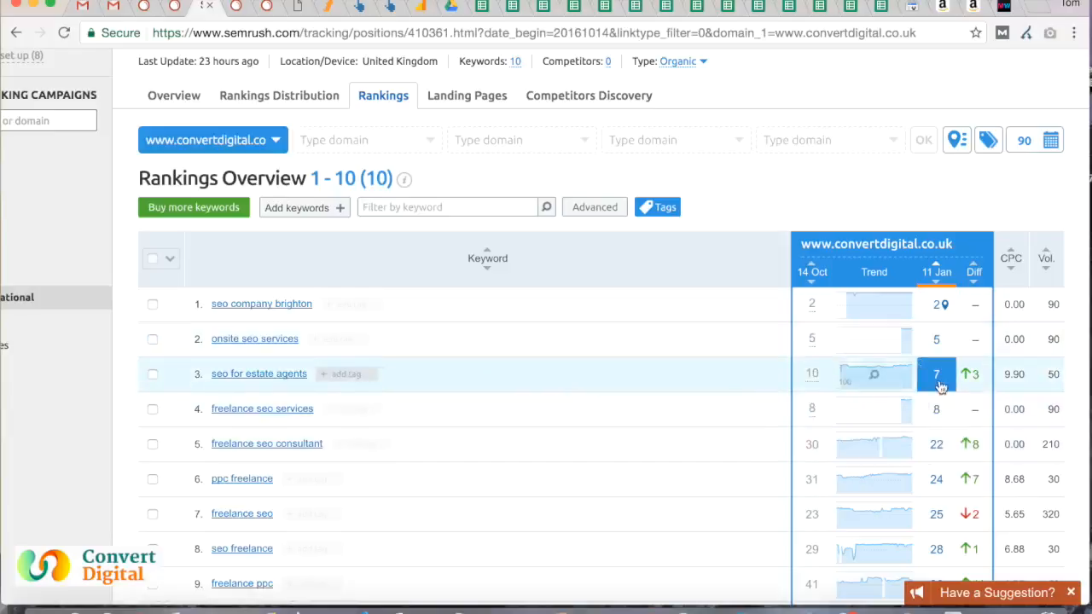
{"action": "scroll", "coordinate": [942, 388], "scroll_direction": "down", "scroll_amount": 1}
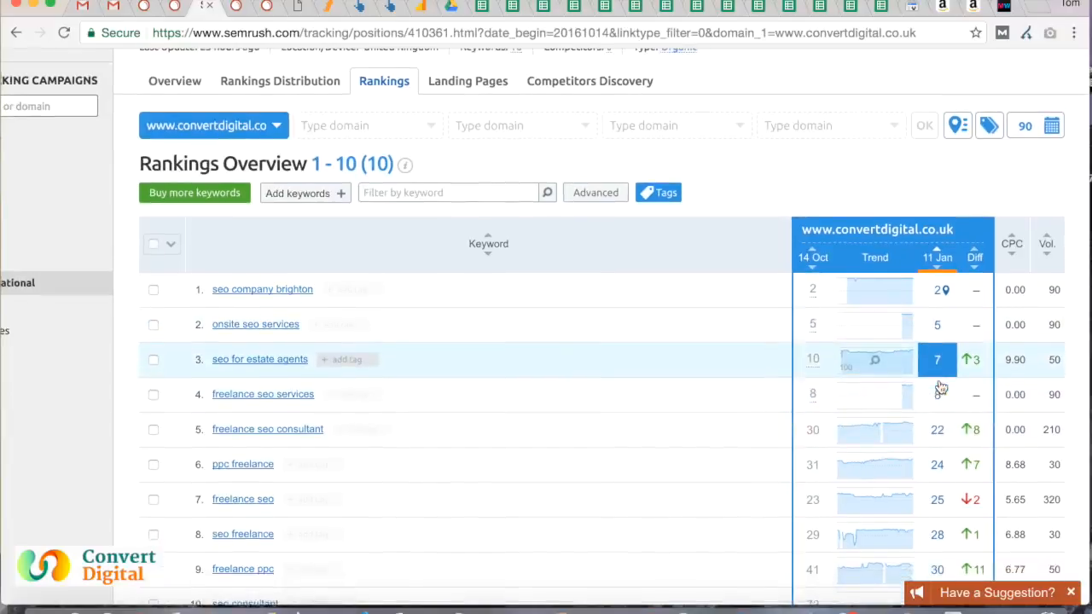
{"action": "scroll", "coordinate": [941, 388], "scroll_direction": "up", "scroll_amount": 2}
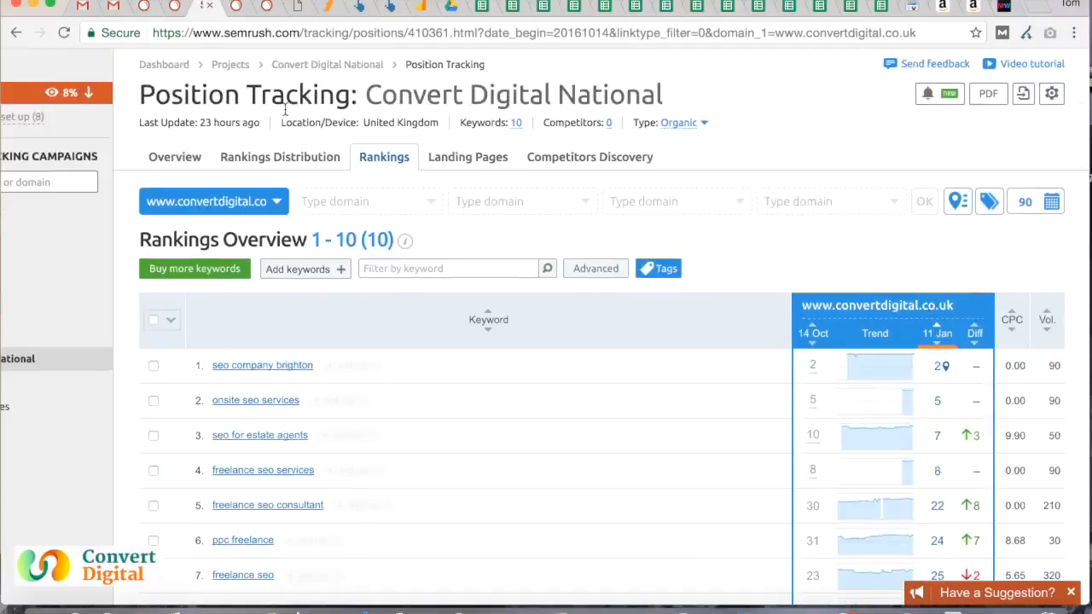
Leave the Convert Digital National project for the main dashboard and look over its tool overviews.
{"action": "scroll", "coordinate": [286, 108], "scroll_direction": "up", "scroll_amount": 3}
{"action": "scroll", "coordinate": [285, 108], "scroll_direction": "left", "scroll_amount": 3}
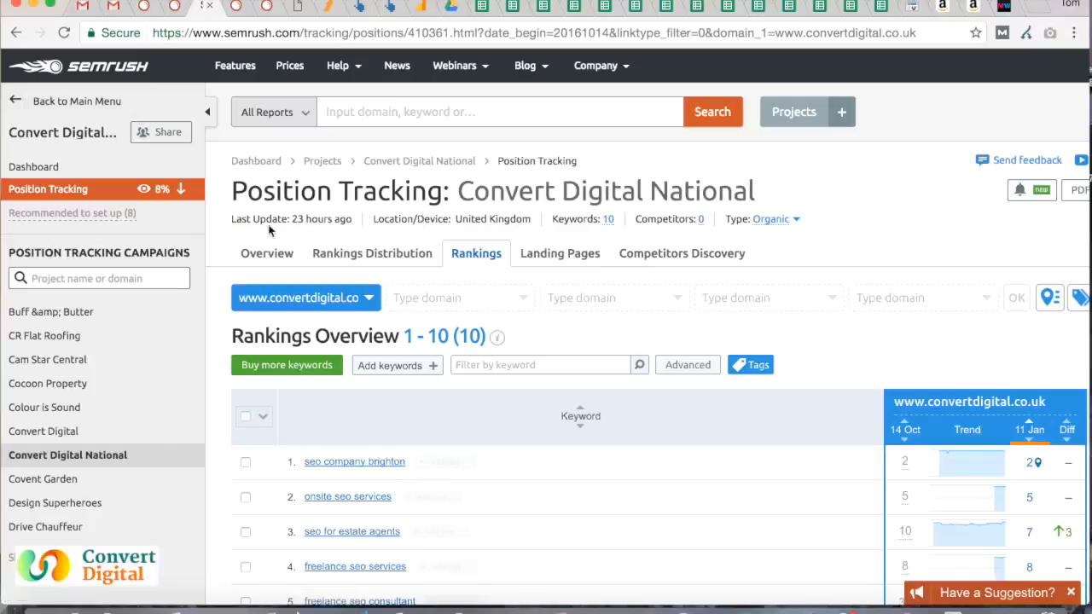
{"action": "left_click", "coordinate": [85, 101]}
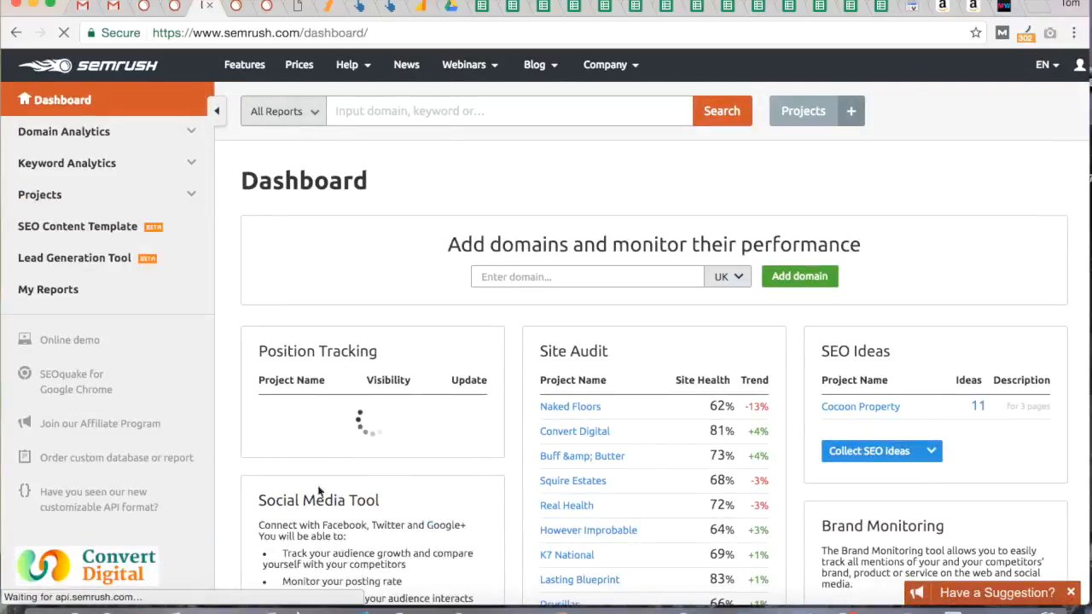
{"action": "scroll", "coordinate": [391, 499], "scroll_direction": "down", "scroll_amount": 1}
{"action": "scroll", "coordinate": [391, 500], "scroll_direction": "up", "scroll_amount": 1}
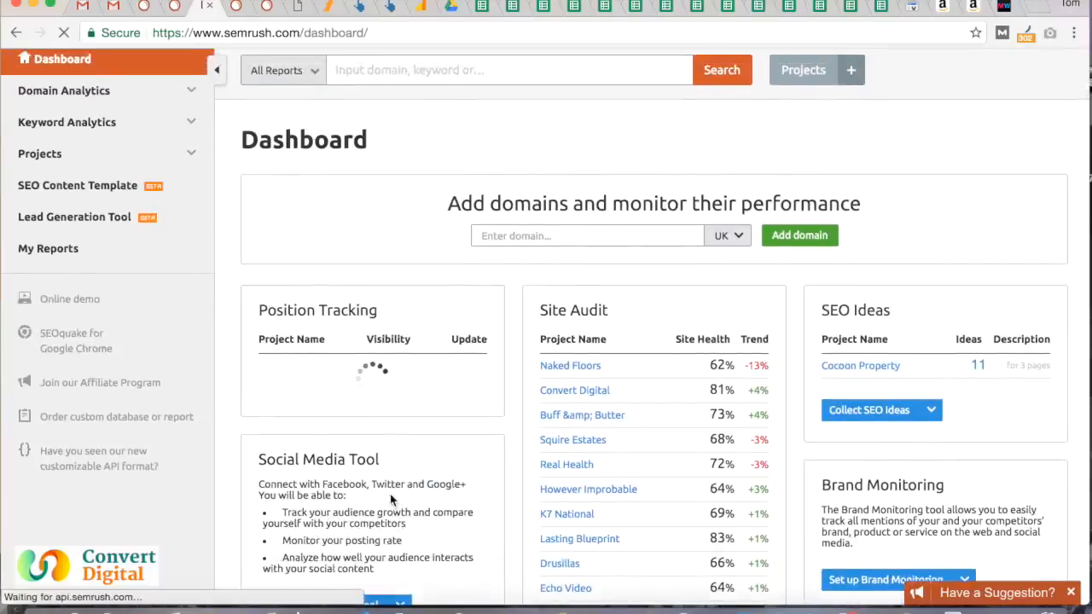
{"action": "scroll", "coordinate": [390, 499], "scroll_direction": "down", "scroll_amount": 1}
{"action": "scroll", "coordinate": [390, 499], "scroll_direction": "up", "scroll_amount": 2}
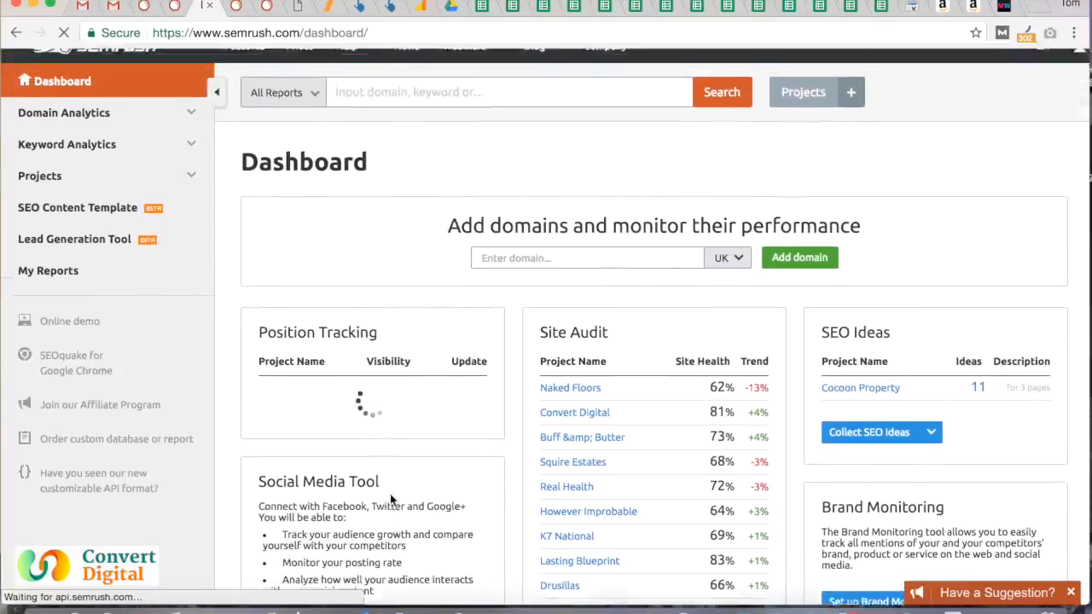
Look at the "freelance seo" SERP snapshot again and go back to the Convert Digital Brighton NEW rankings.
{"action": "left_click", "coordinate": [267, 7]}
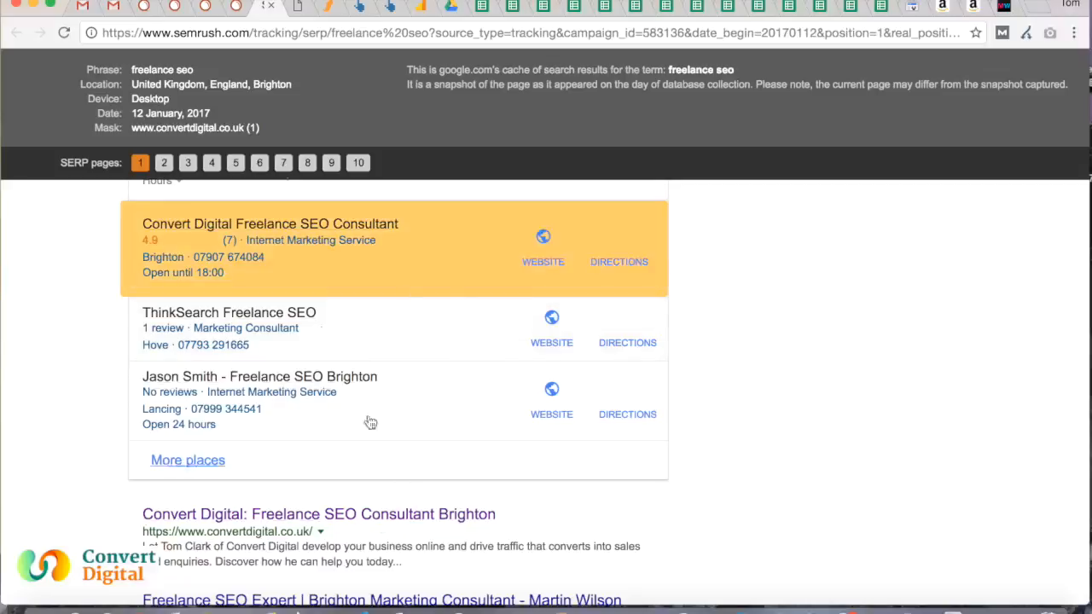
{"action": "left_click", "coordinate": [240, 10]}
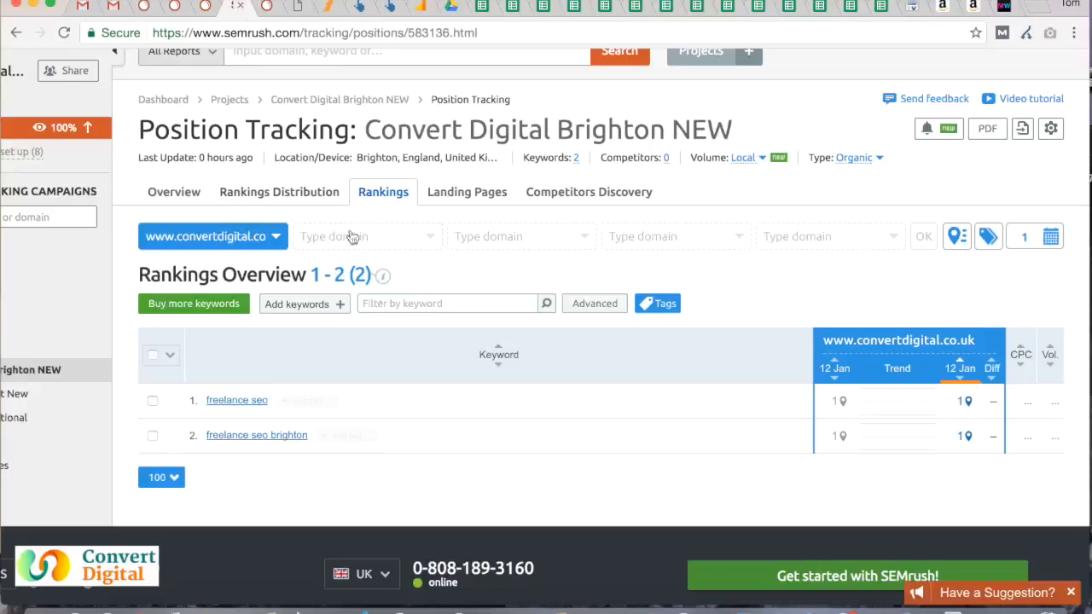